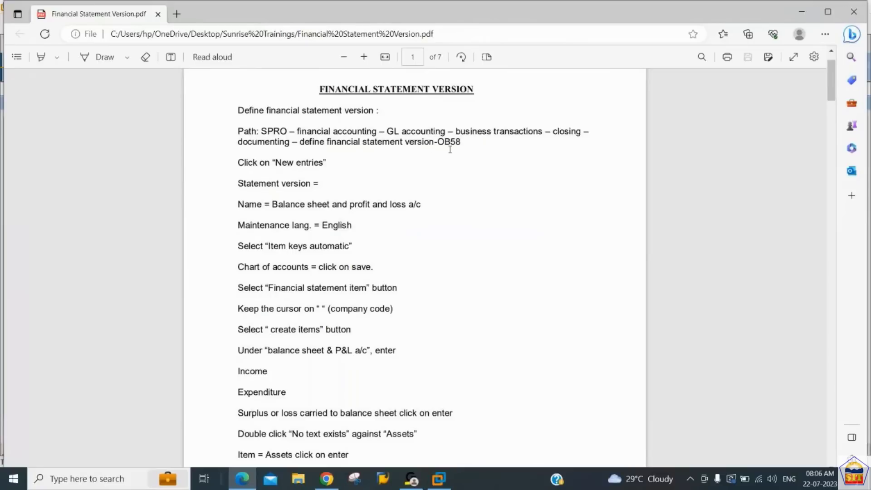
# - Switch to the SAP virtual machine and run transaction /nob58 to open the financial statement versions
pyautogui.click(442, 478)
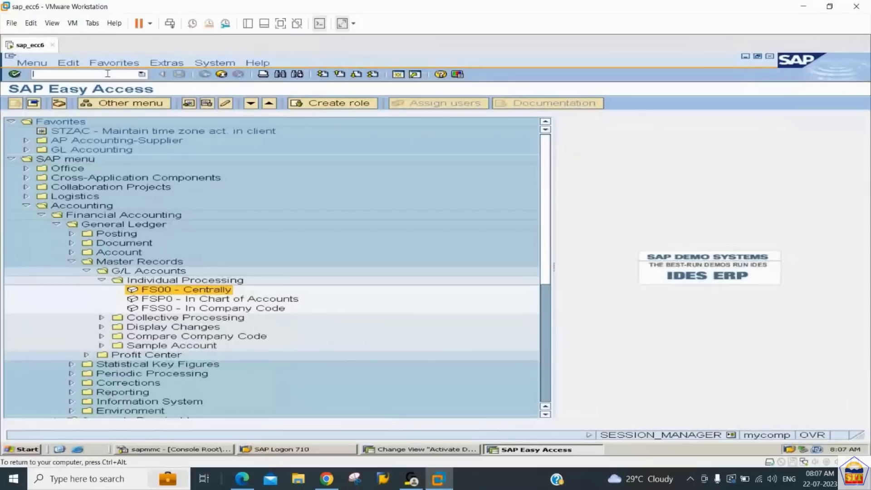
pyautogui.write('/nob58')
pyautogui.press('Return')
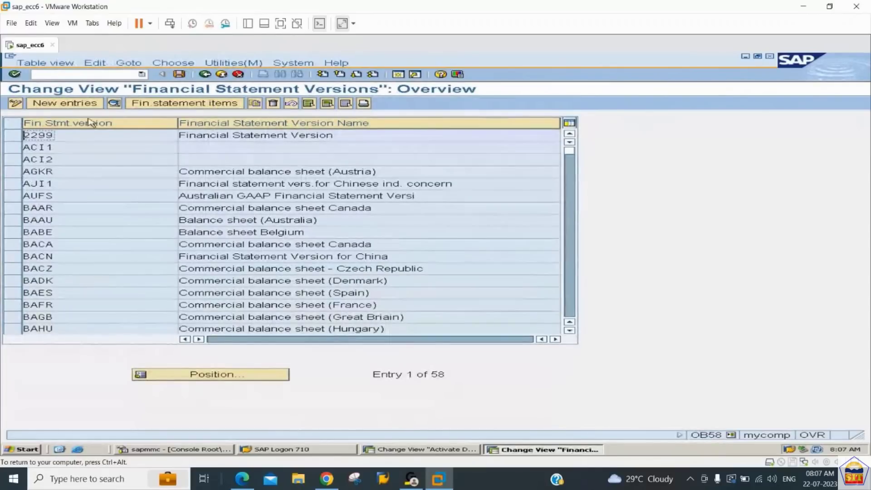
# - Browse the existing financial statement versions and position the list at entry INT
pyautogui.click(98, 137)
pyautogui.scroll(-2, 101, 141)
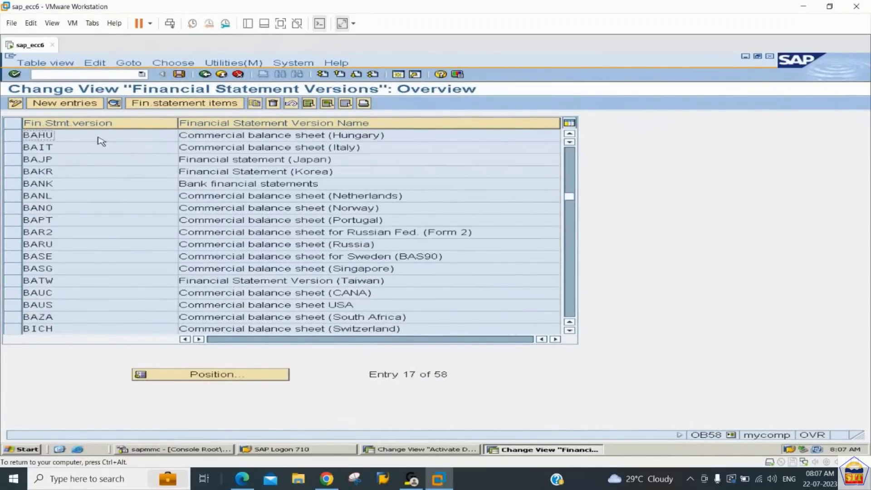
pyautogui.scroll(-1, 101, 141)
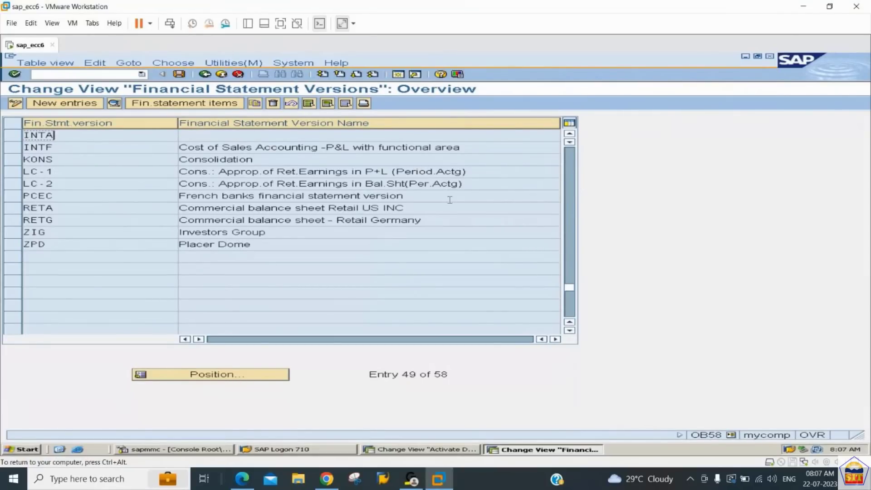
pyautogui.click(233, 376)
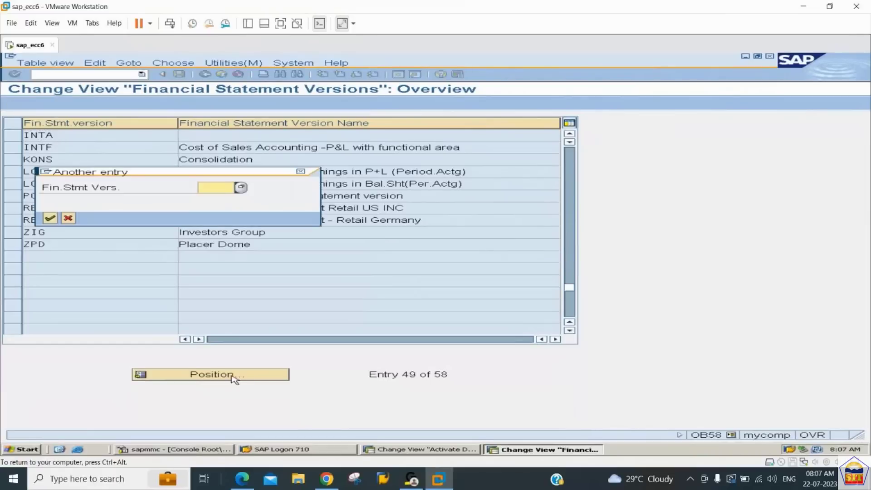
pyautogui.write('INT')
pyautogui.press('Return')
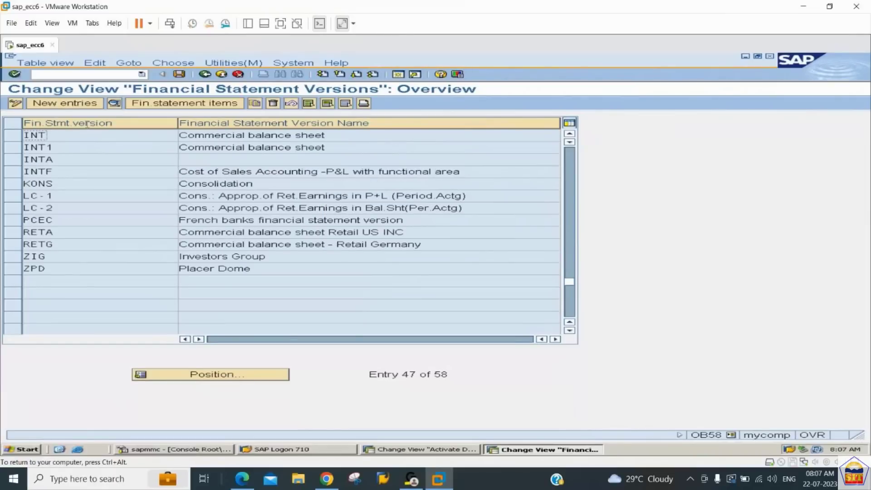
# - Examine version INT's assets, liabilities and profit and loss nodes, including the account range under item 1070000, and return to the overview
pyautogui.doubleClick(90, 136)
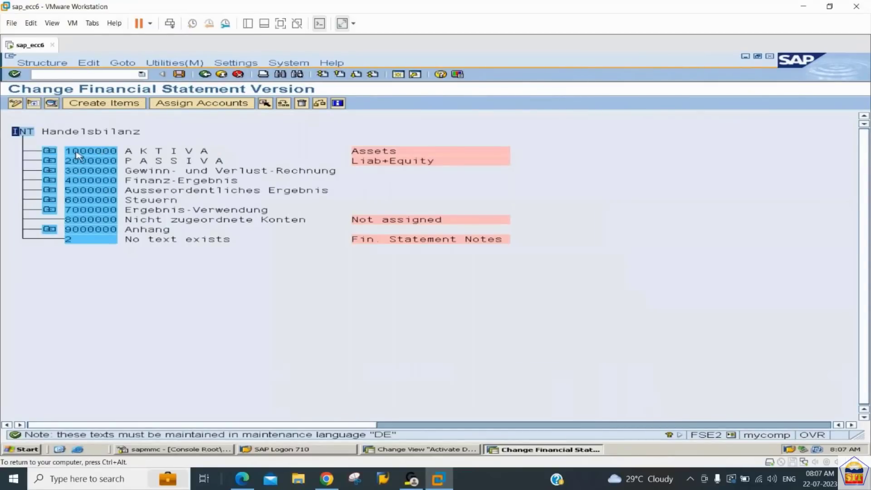
pyautogui.click(52, 151)
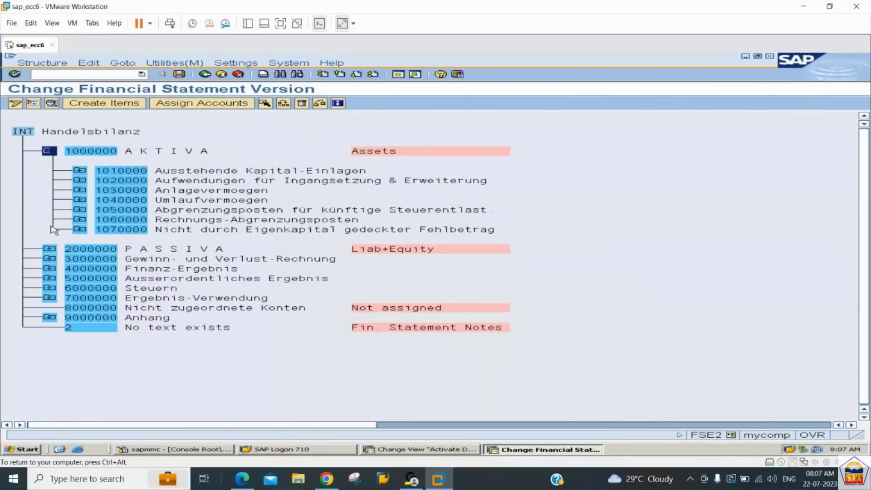
pyautogui.click(49, 248)
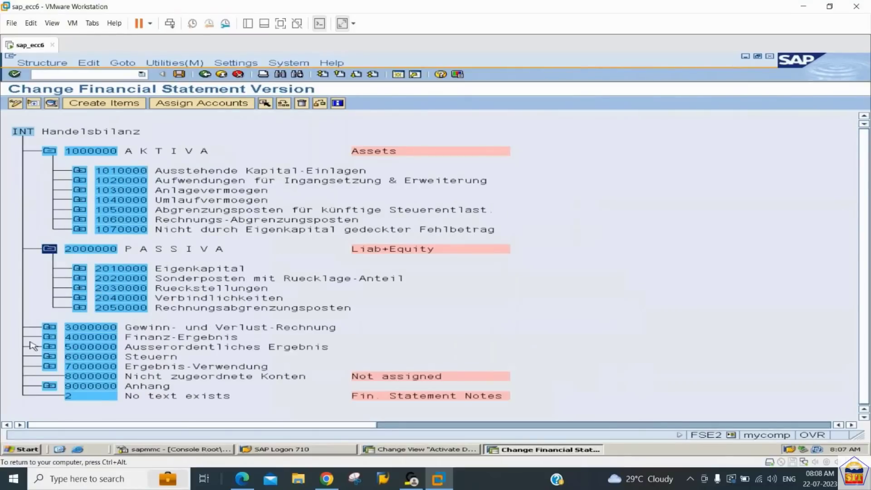
pyautogui.click(50, 328)
pyautogui.click(80, 210)
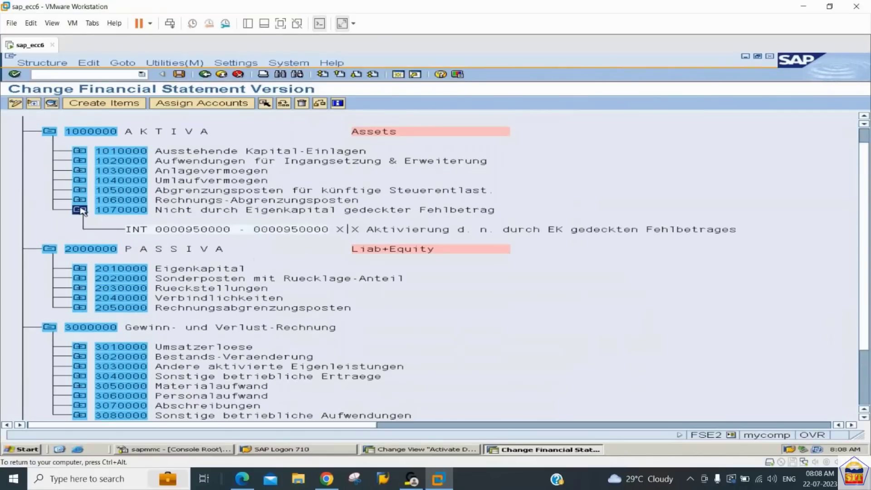
pyautogui.click(295, 230)
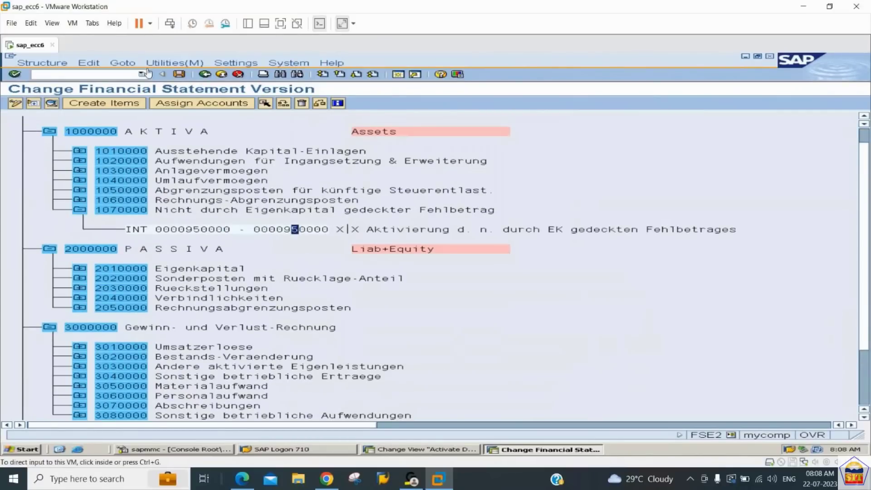
pyautogui.click(205, 75)
pyautogui.click(204, 75)
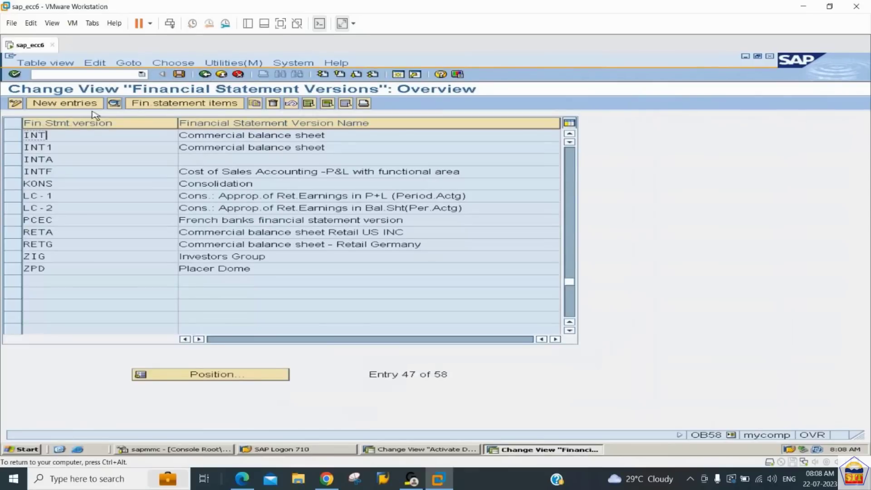
# - Create a new financial statement version 2244 named "Financial Statement Version 2244"
pyautogui.click(78, 105)
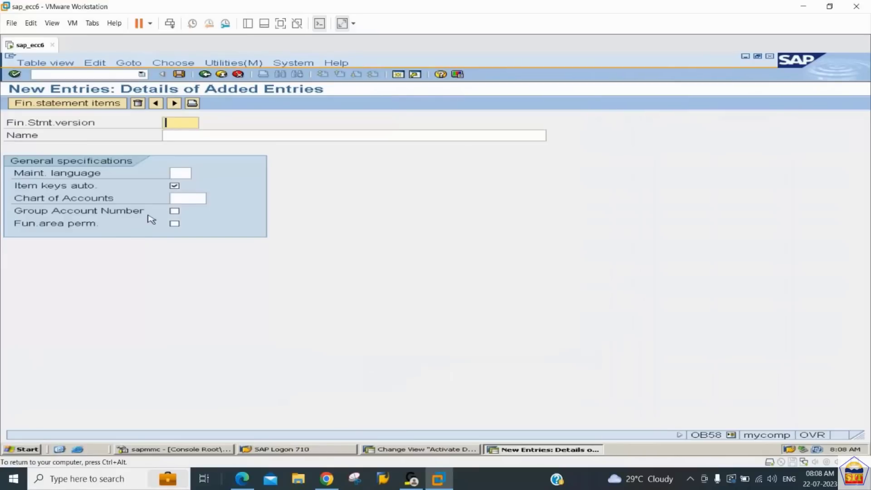
pyautogui.write('2244')
pyautogui.press('Tab')
pyautogui.write('F')
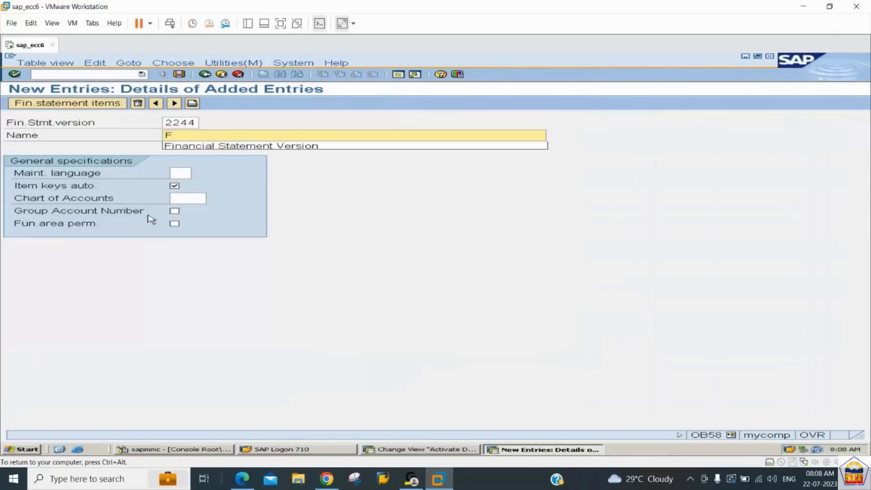
pyautogui.press('Down')
pyautogui.press('Tab')
pyautogui.hotkey('shift', 'Tab')
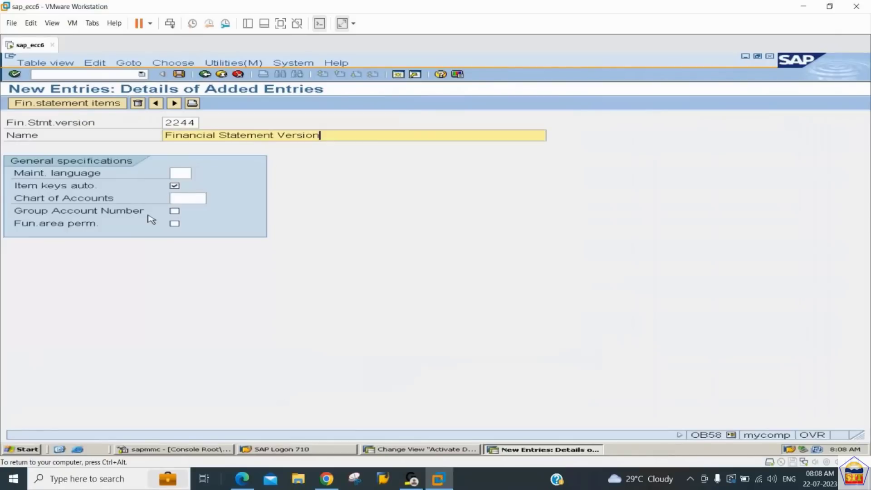
pyautogui.write('2244')
pyautogui.press('Tab')
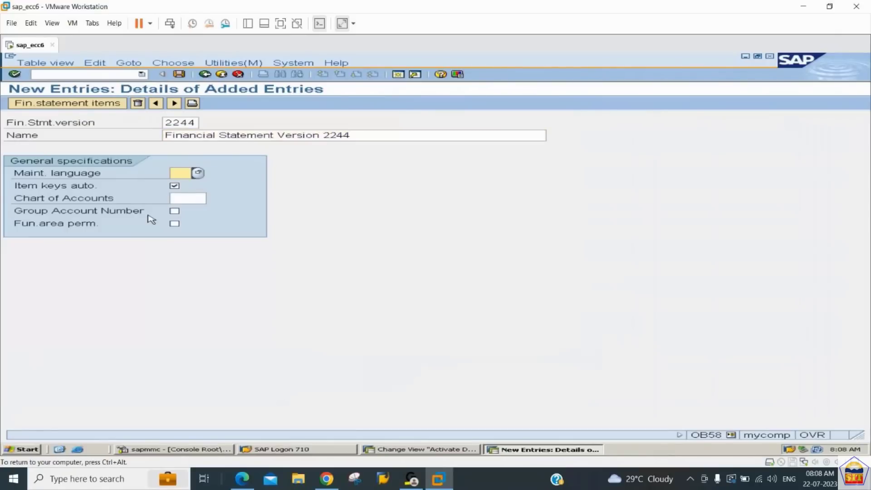
# - Set the new version's maintenance language to EN and its chart of accounts to 2244
pyautogui.write('en')
pyautogui.press('Down')
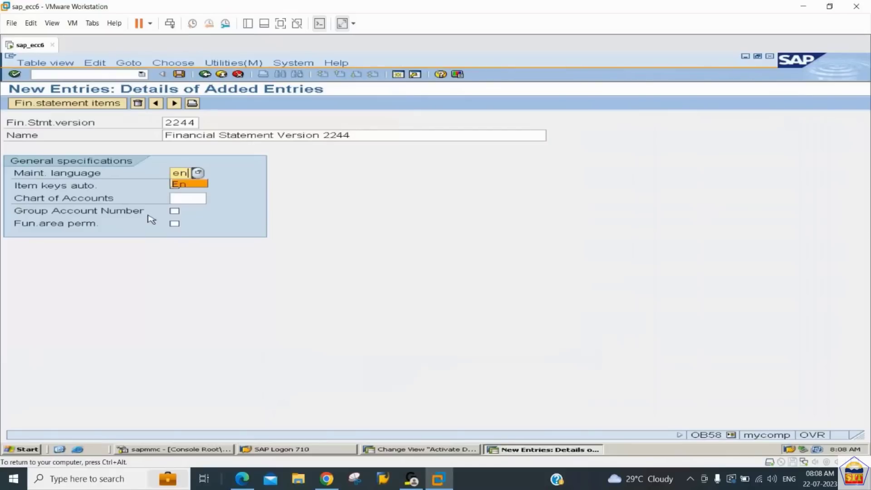
pyautogui.press('Tab')
pyautogui.press('Tab')
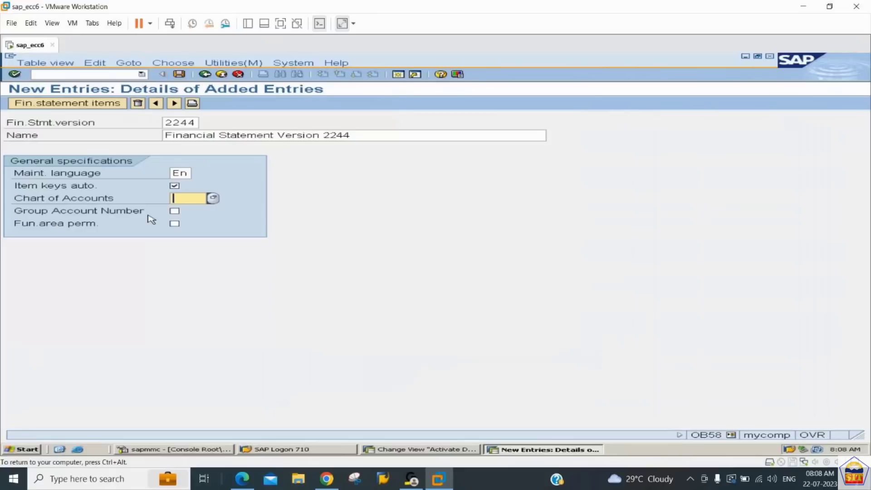
pyautogui.write('2244')
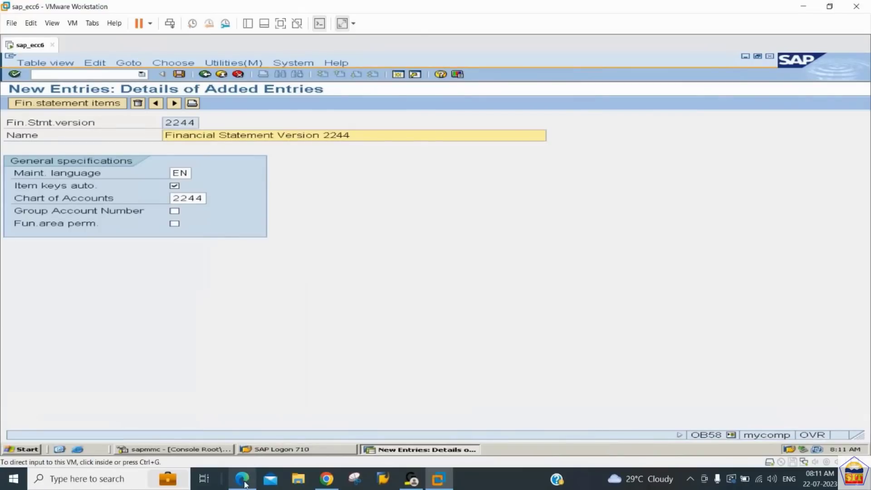
# - Switch to the Financial Statement Version PDF in the browser and read the instructions for creating statement items
pyautogui.click(242, 478)
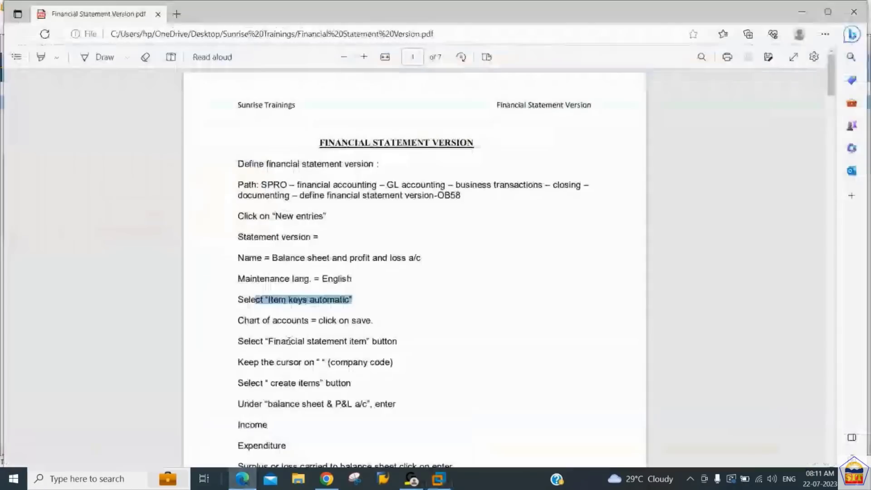
pyautogui.click(336, 327)
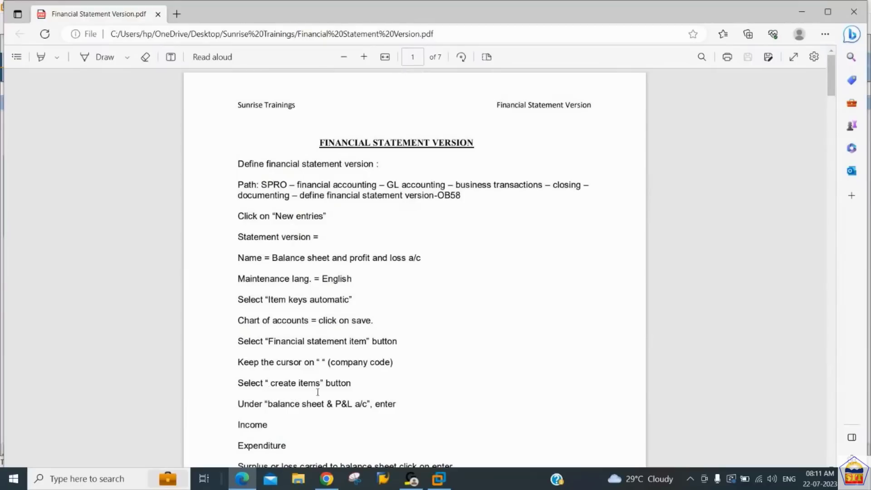
pyautogui.scroll(-3, 318, 394)
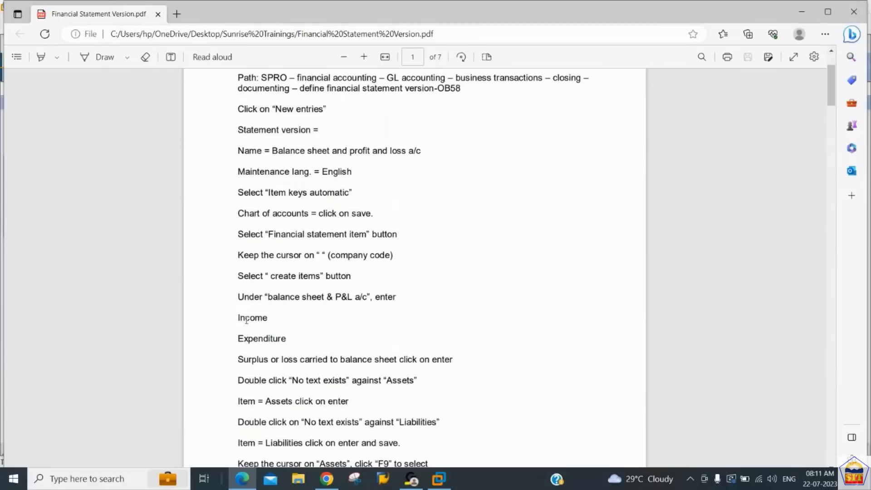
# - Switch back to SAP, open version 2244's statement items, and enter new items Incomes and Expenses under its top node
pyautogui.click(436, 481)
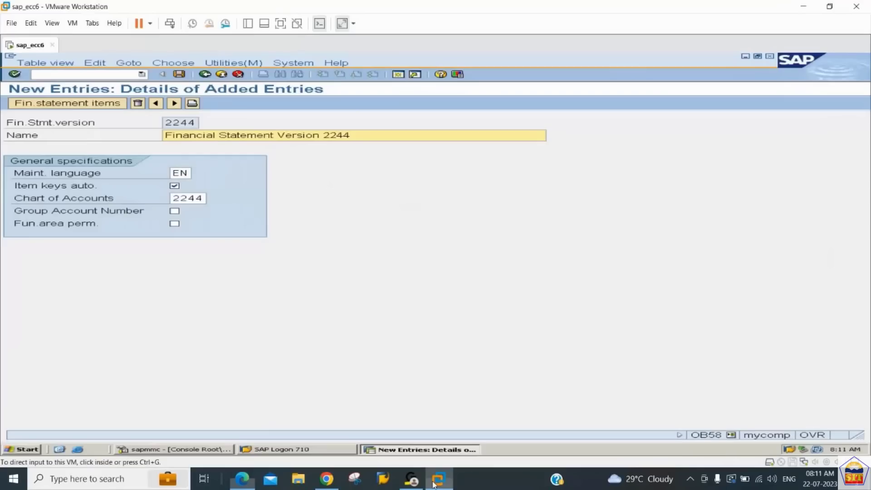
pyautogui.click(81, 102)
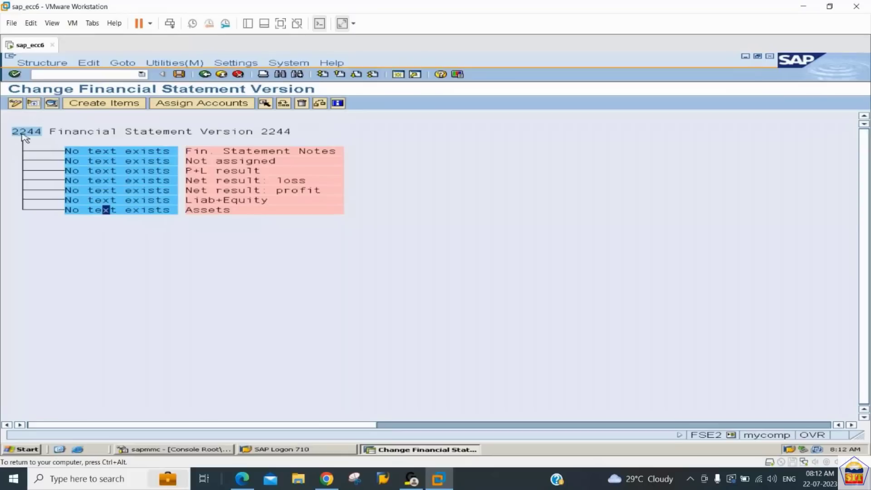
pyautogui.click(23, 133)
pyautogui.click(131, 103)
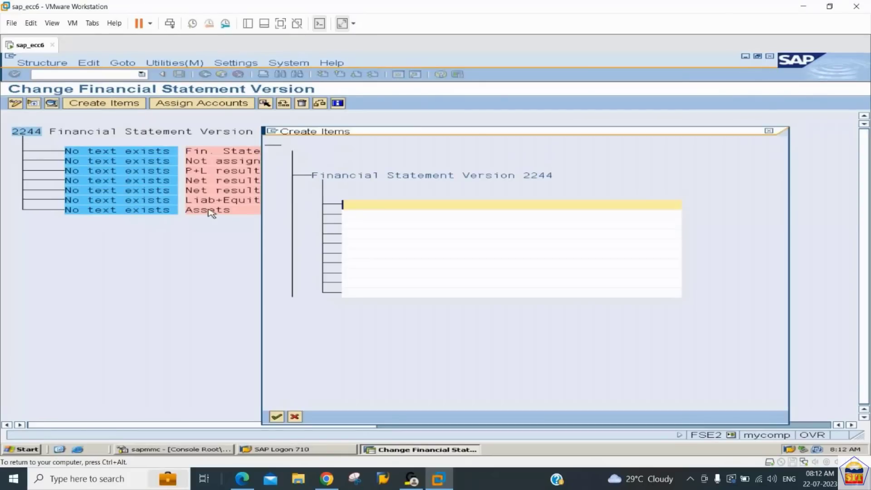
pyautogui.write('Incomes')
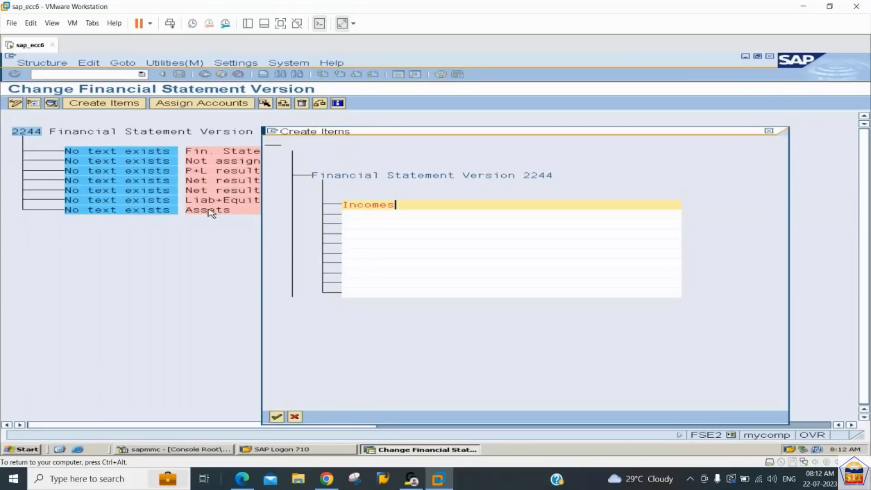
pyautogui.press('Down')
pyautogui.write('Expn')
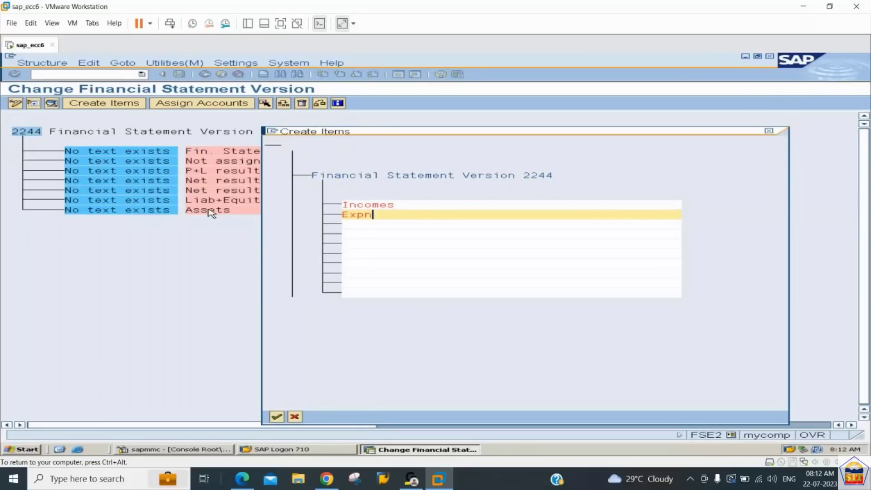
pyautogui.press('BackSpace')
pyautogui.write('ense')
pyautogui.press('Down')
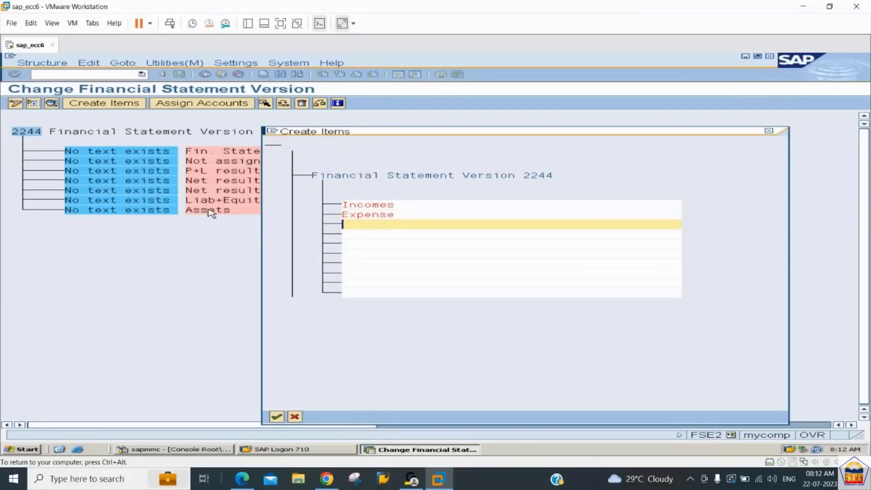
pyautogui.press('Up')
pyautogui.write('s')
# - Enter a third item "Surplus or Loss Carried B/S" and create the listed items
pyautogui.press('Down')
pyautogui.write('Surplus')
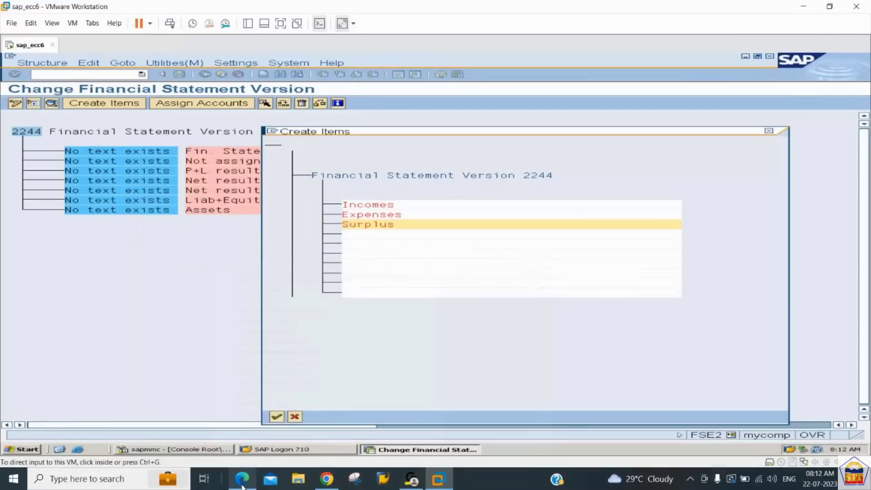
pyautogui.write(' or Loss ')
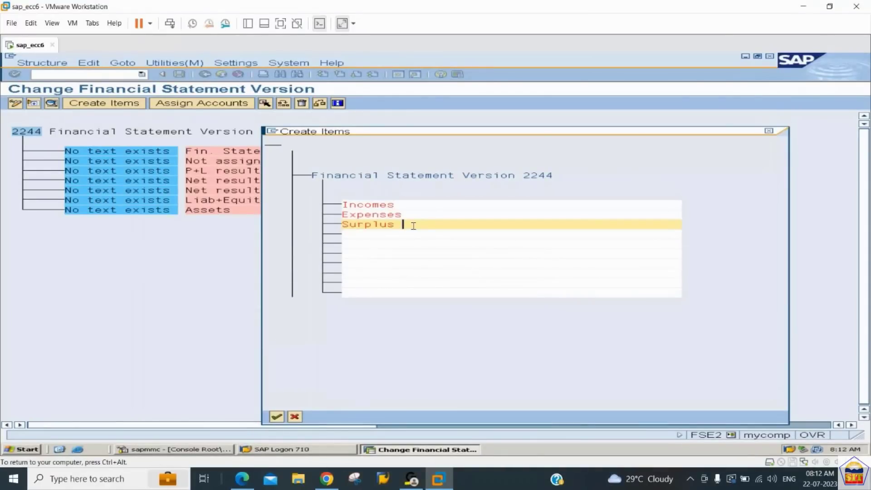
pyautogui.write('Carried B/S')
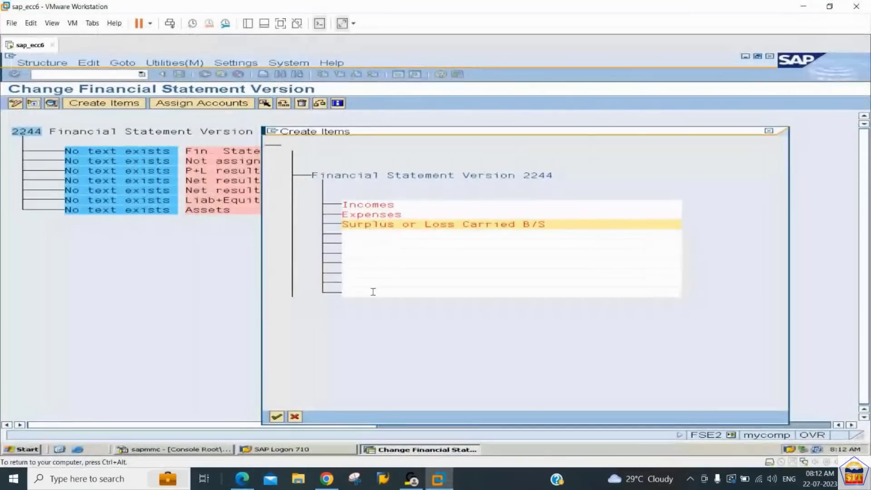
pyautogui.click(276, 416)
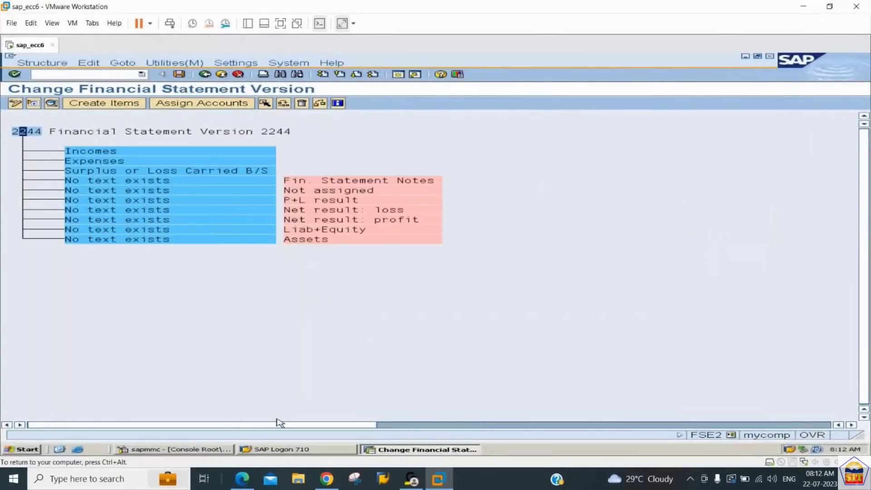
# - Select the Incomes item in the version 2244 structure
pyautogui.click(83, 154)
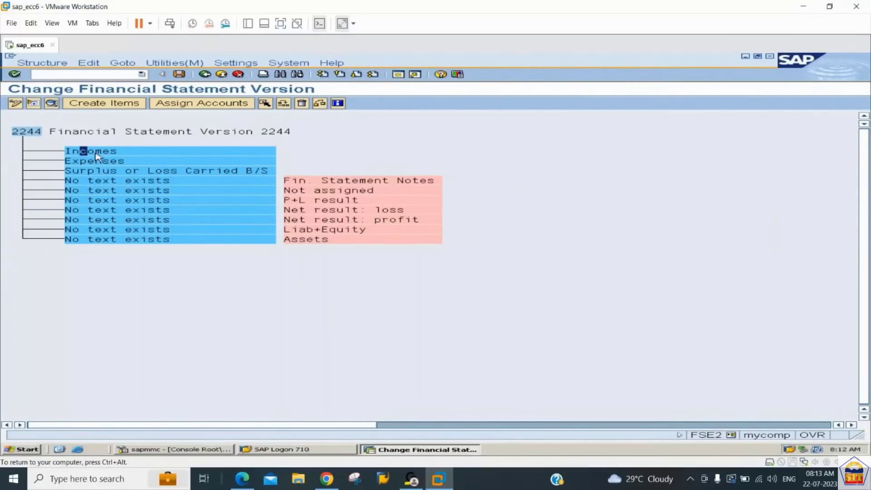
pyautogui.click(265, 104)
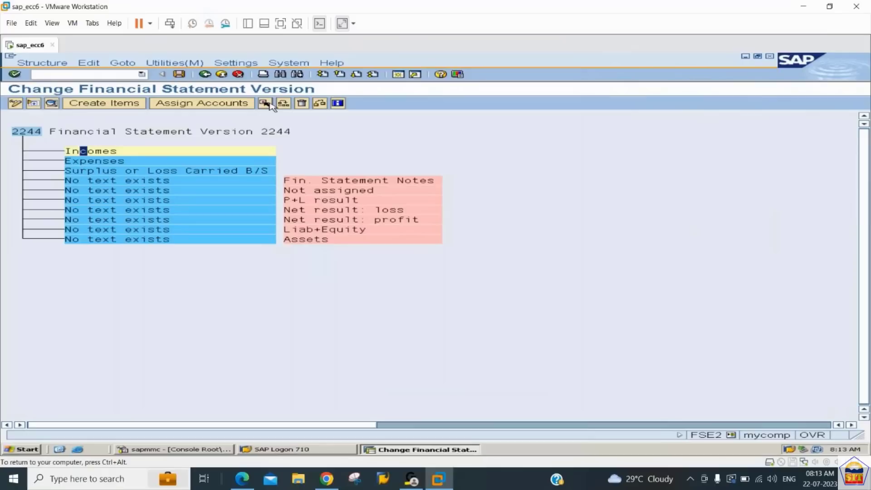
# - Name the untitled item assigned to Liab+Equity "Liability" in the version 2244 structure
pyautogui.click(130, 241)
pyautogui.doubleClick(143, 231)
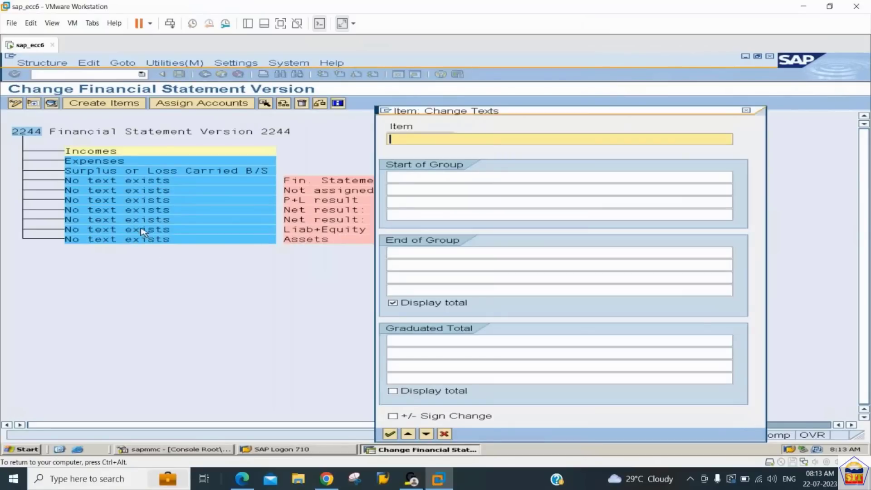
pyautogui.write('Liabi')
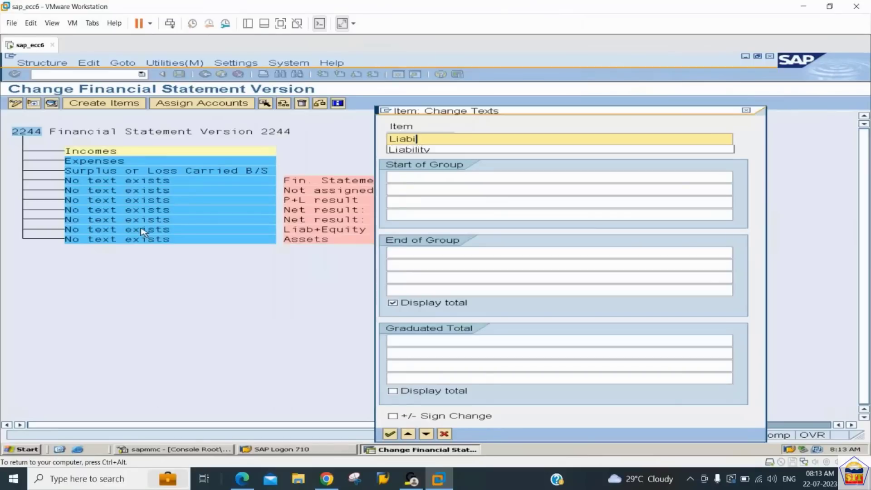
pyautogui.press('Down')
pyautogui.press('Return')
pyautogui.press('Return')
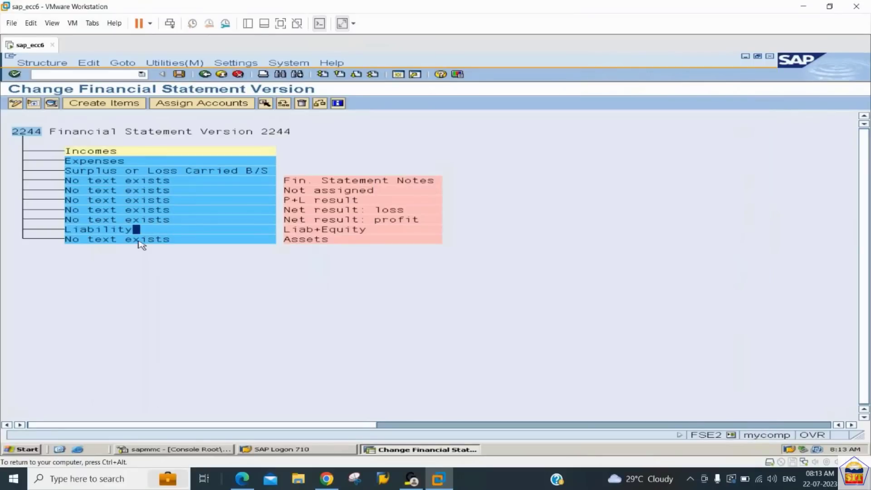
# - Name the untitled item assigned to Assets "Assets" in the version 2244 structure
pyautogui.doubleClick(138, 241)
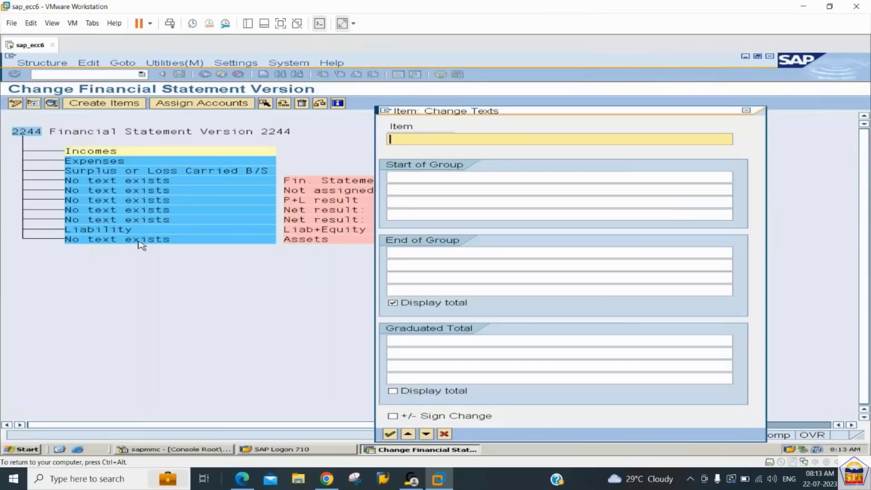
pyautogui.write('Assets')
pyautogui.press('Return')
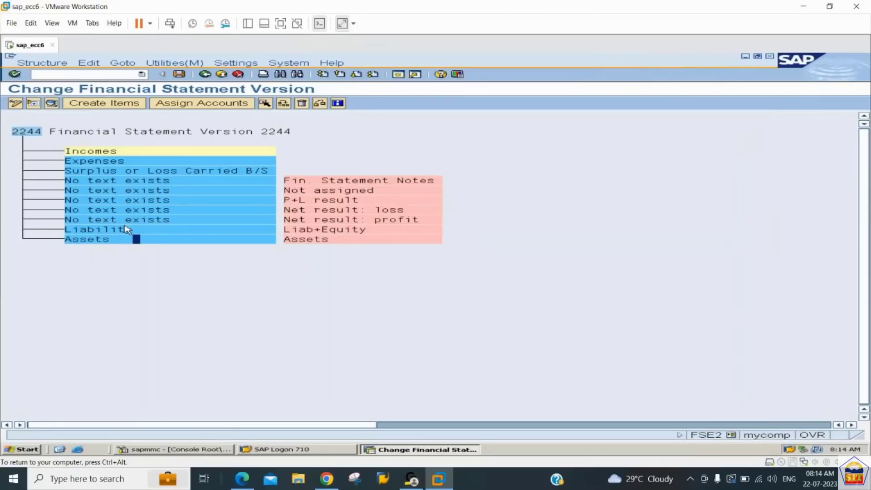
# - Change the text of the Liability item to "Liabilities"
pyautogui.doubleClick(128, 230)
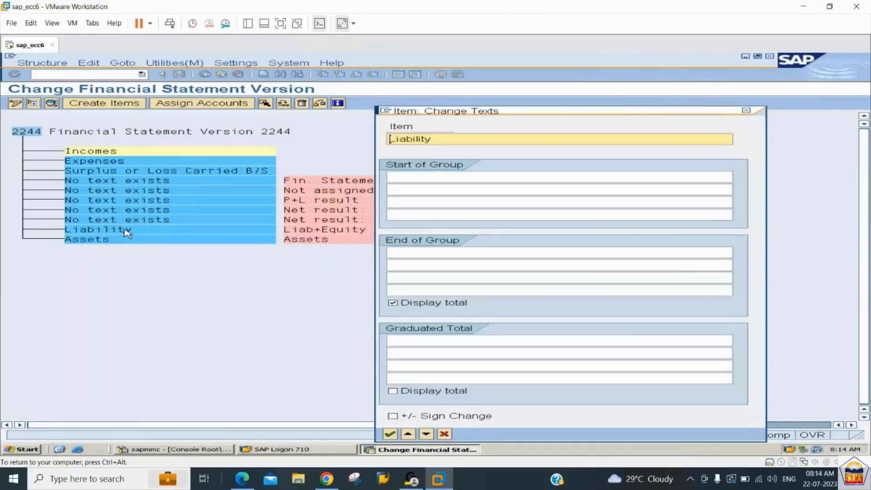
pyautogui.click(438, 138)
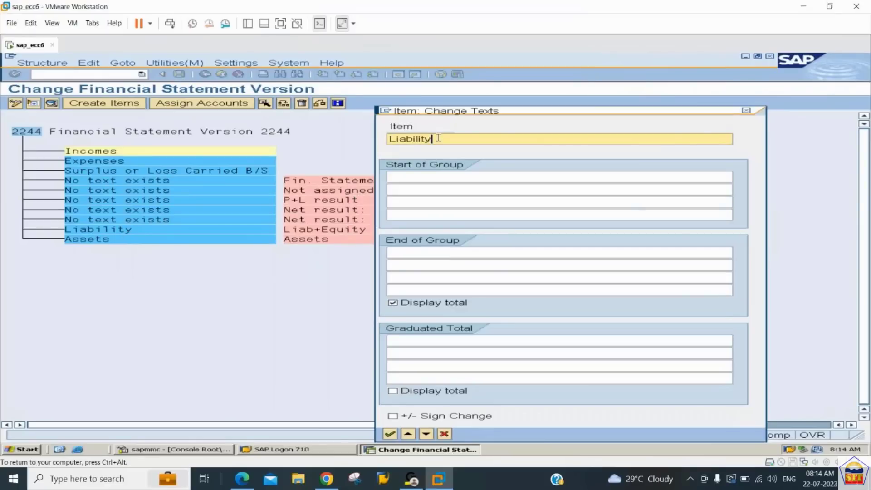
pyautogui.press('BackSpace')
pyautogui.write('ies')
pyautogui.press('Return')
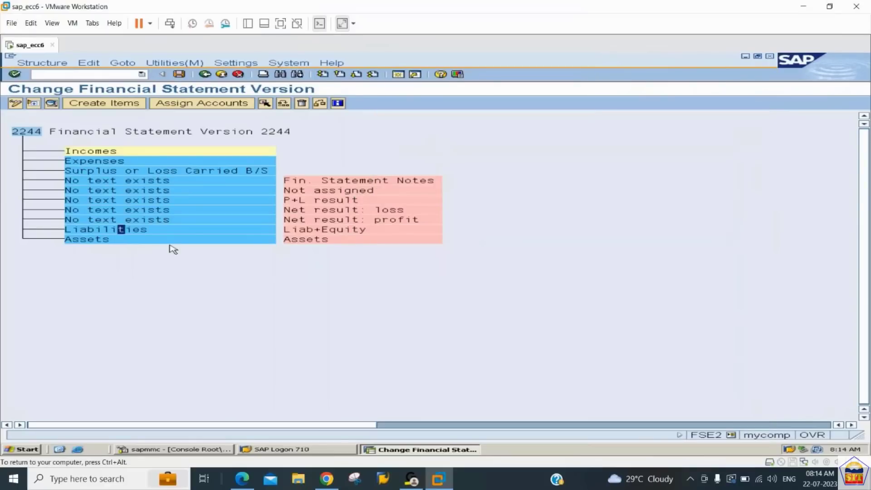
# - Reassign the selected Incomes item to the Assets node at the same level
pyautogui.click(117, 240)
pyautogui.click(284, 104)
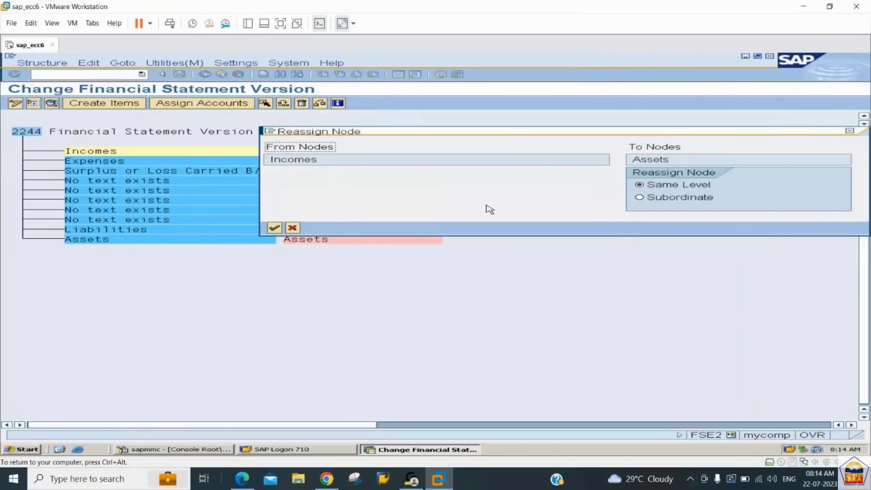
pyautogui.press('Return')
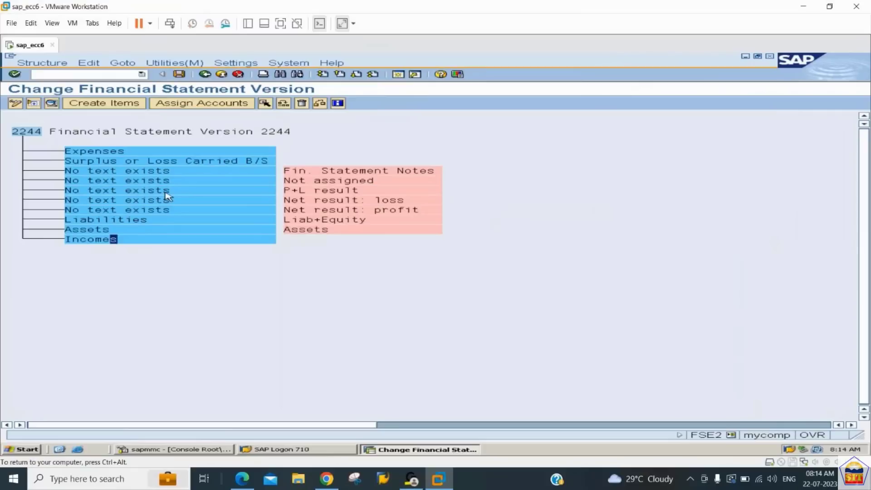
# - Select the Expenses item and reassign it to the Incomes node at the same level
pyautogui.click(84, 240)
pyautogui.click(91, 151)
pyautogui.click(266, 104)
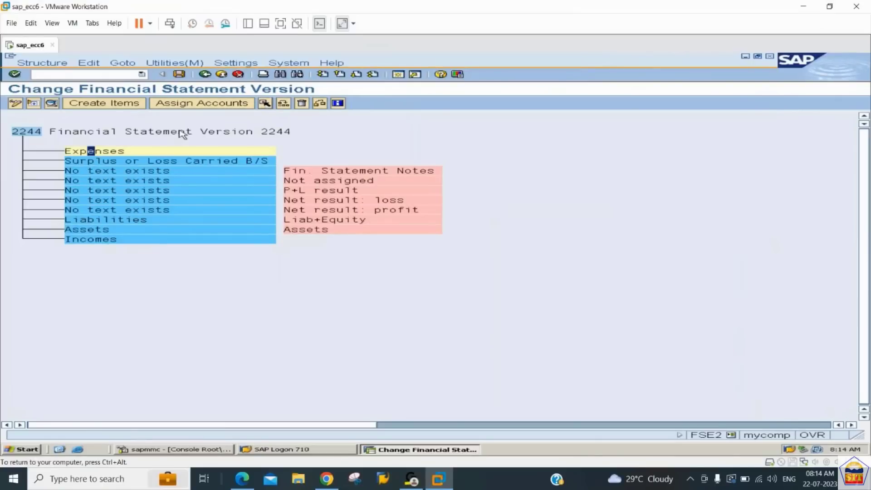
pyautogui.click(92, 240)
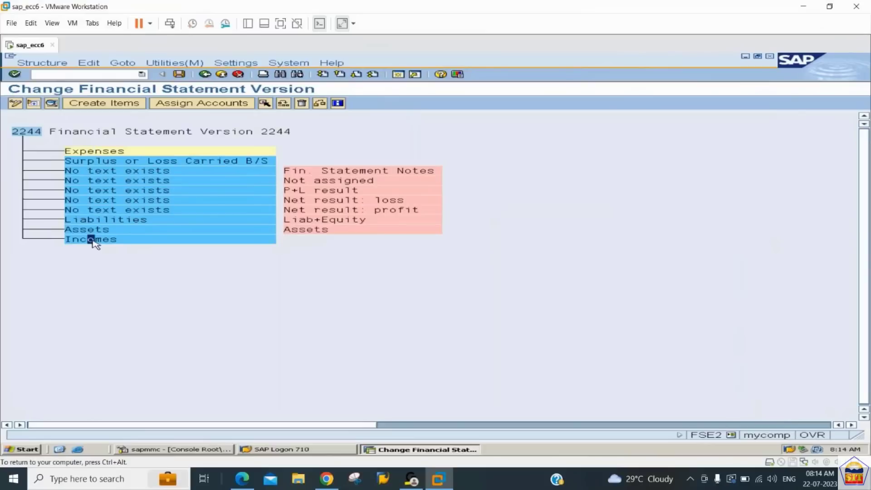
pyautogui.click(283, 104)
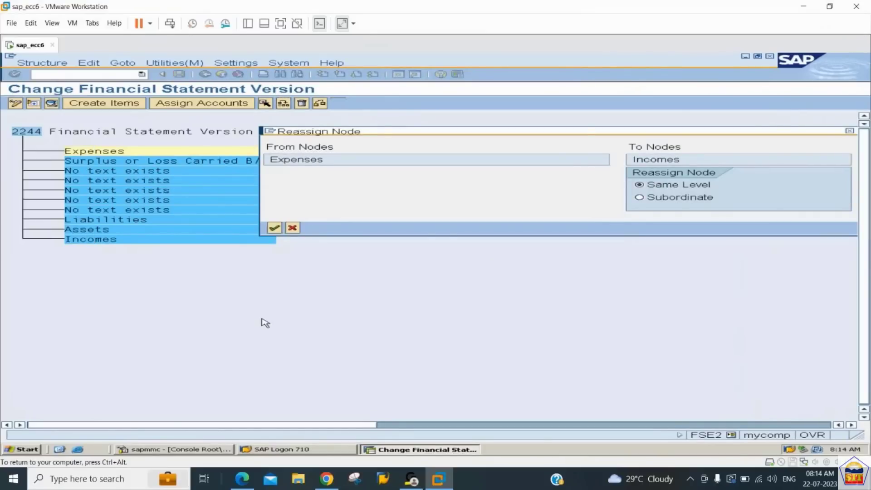
pyautogui.press('Return')
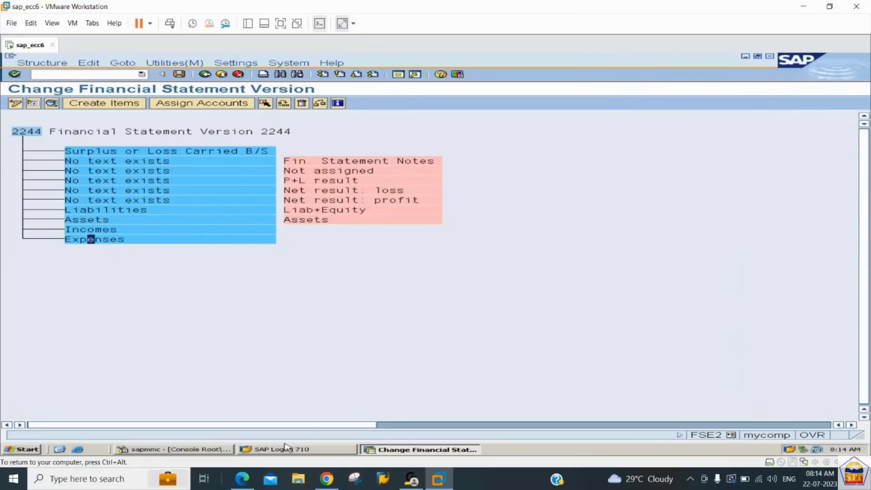
# - Switch to the Financial Statement Version PDF in the browser and read the reassignment instructions and the list of items under Liabilities
pyautogui.click(242, 478)
pyautogui.scroll(2, 279, 353)
pyautogui.scroll(2, 278, 354)
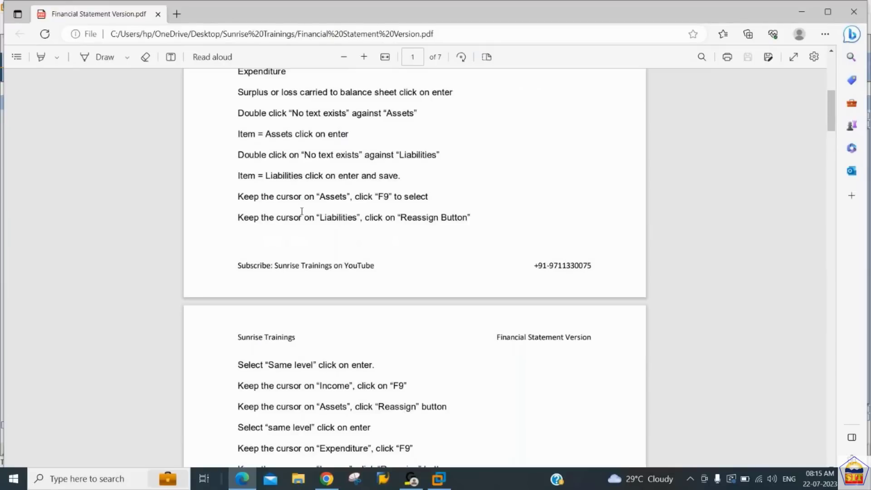
pyautogui.scroll(-5, 301, 210)
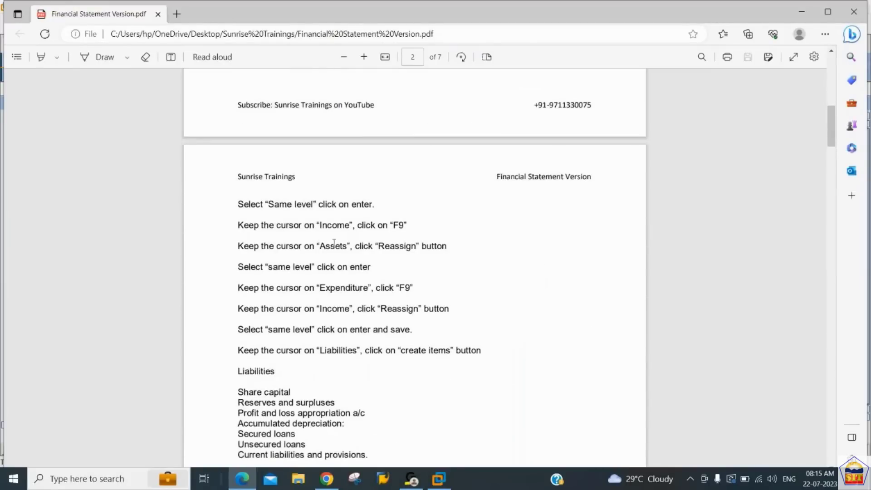
pyautogui.scroll(-3, 334, 243)
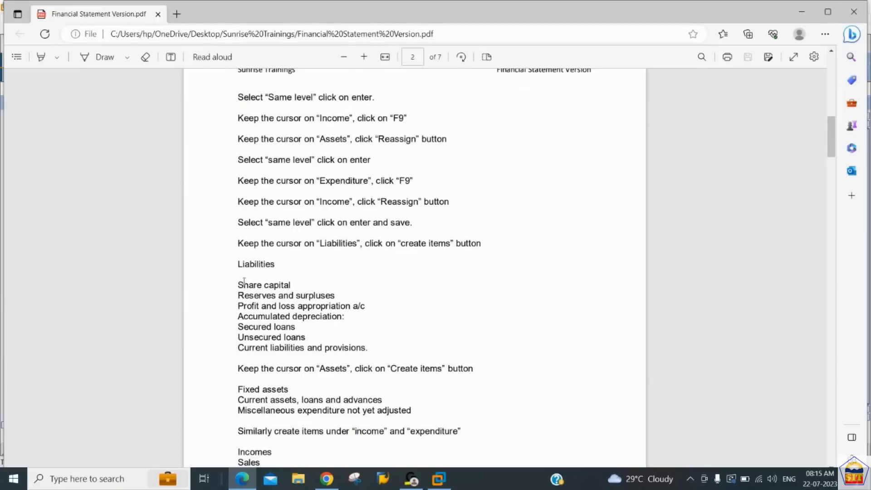
pyautogui.doubleClick(264, 264)
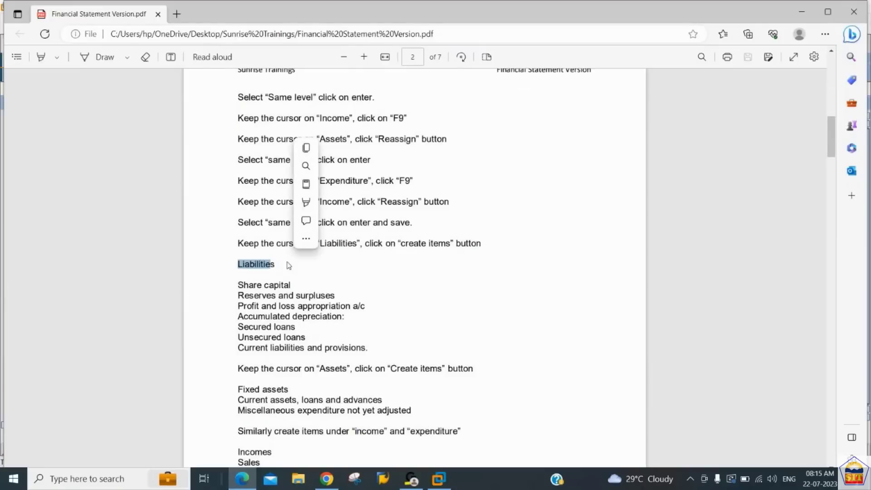
pyautogui.click(264, 286)
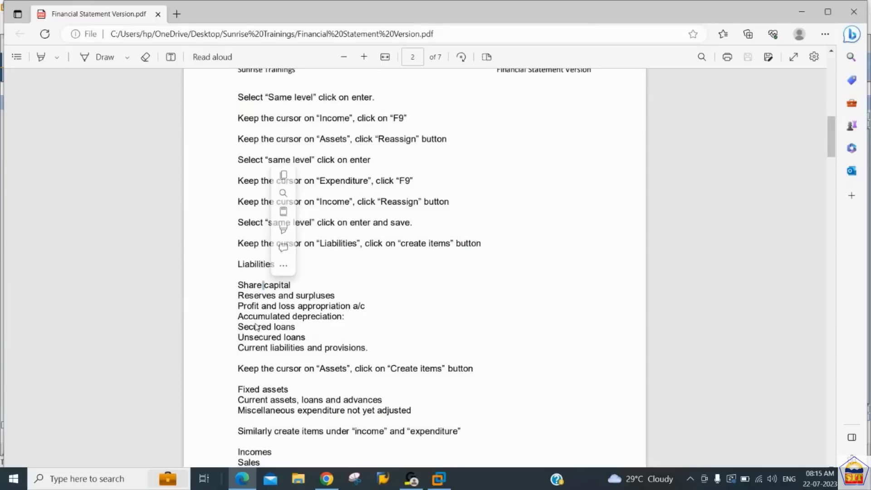
pyautogui.click(278, 320)
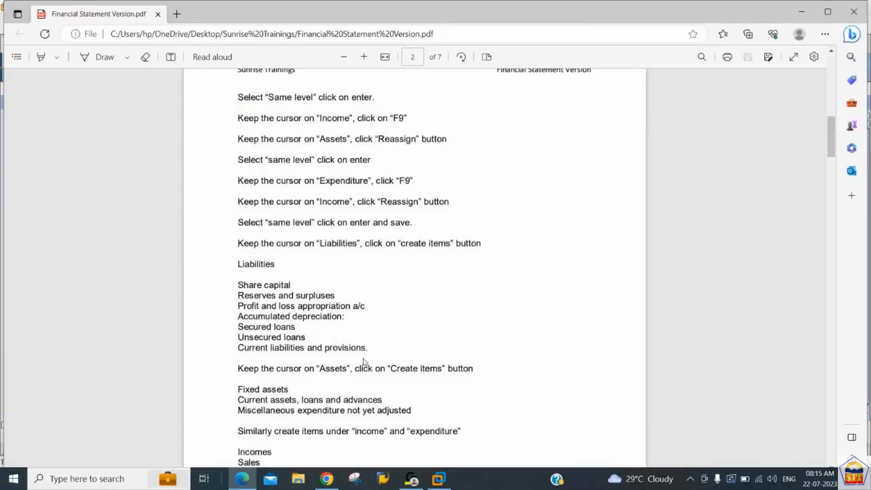
# - Switch back to SAP, start creating items under Liabilities, check the PDF list briefly, and enter Share Capital as the first subitem
pyautogui.click(442, 483)
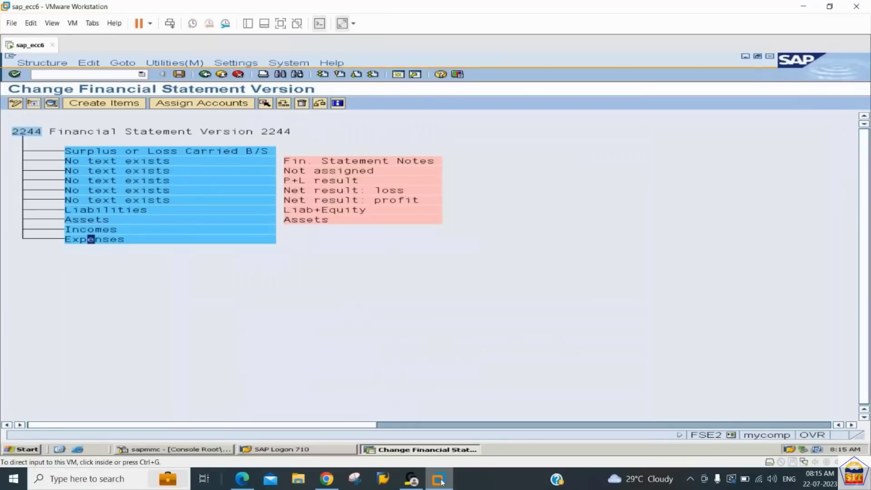
pyautogui.click(109, 210)
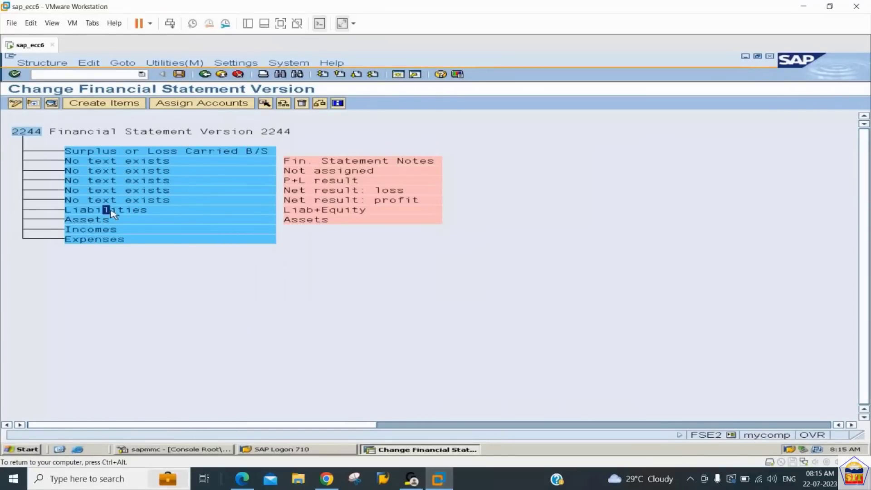
pyautogui.click(106, 103)
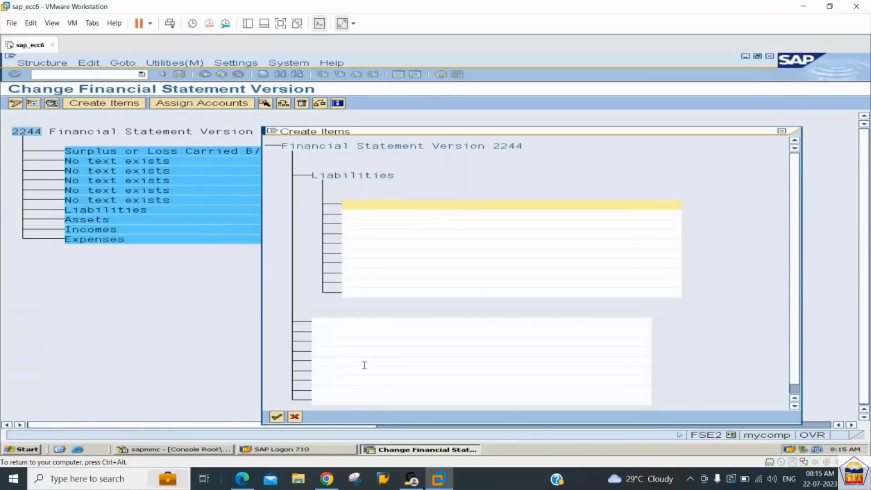
pyautogui.click(243, 480)
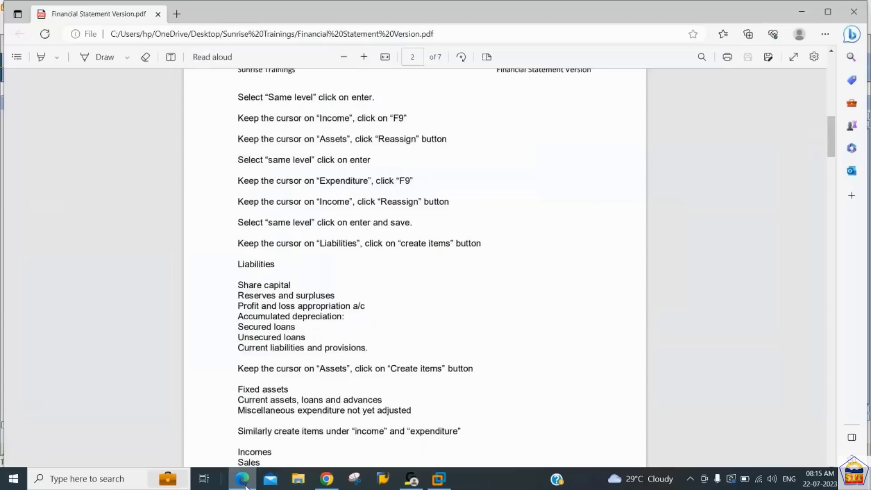
pyautogui.click(246, 484)
pyautogui.click(402, 207)
pyautogui.write('Share Capital')
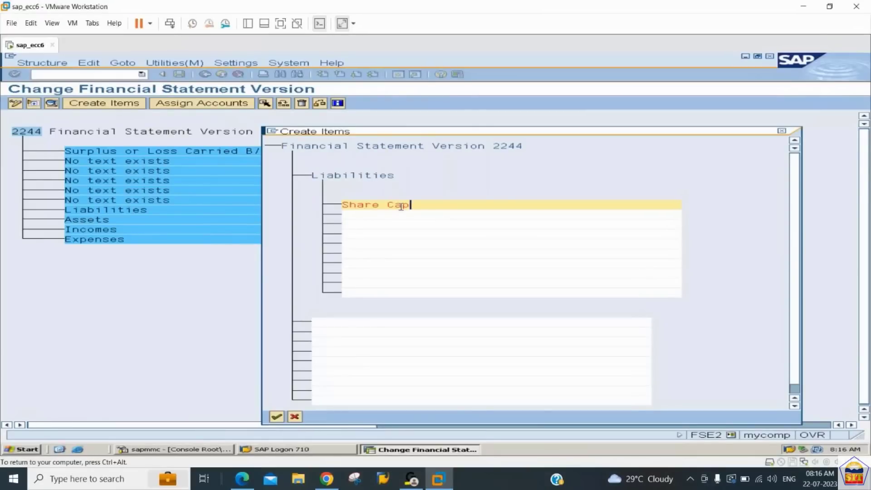
pyautogui.press('Return')
# - Enter "Reserves and Surpluses" and "P&L Appropriation A/c" as the second and third new items under Liabilities
pyautogui.write('Re')
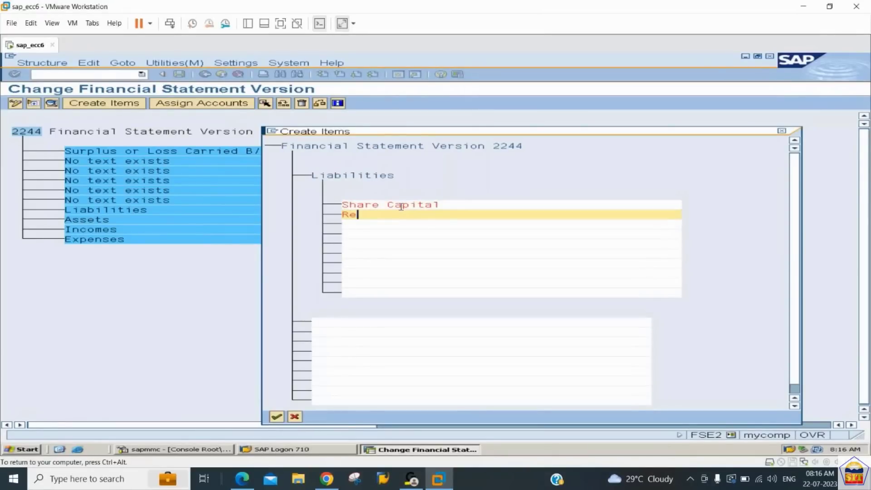
pyautogui.write('serves and Surpluses')
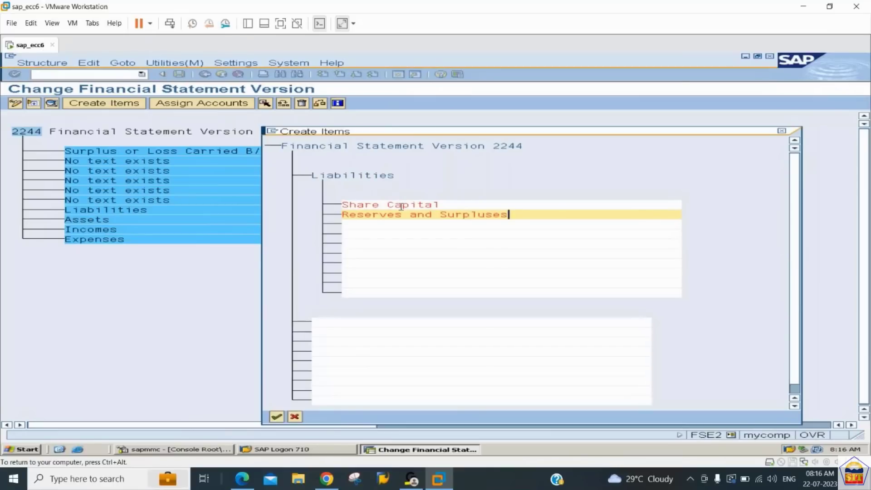
pyautogui.press('Return')
pyautogui.write('P')
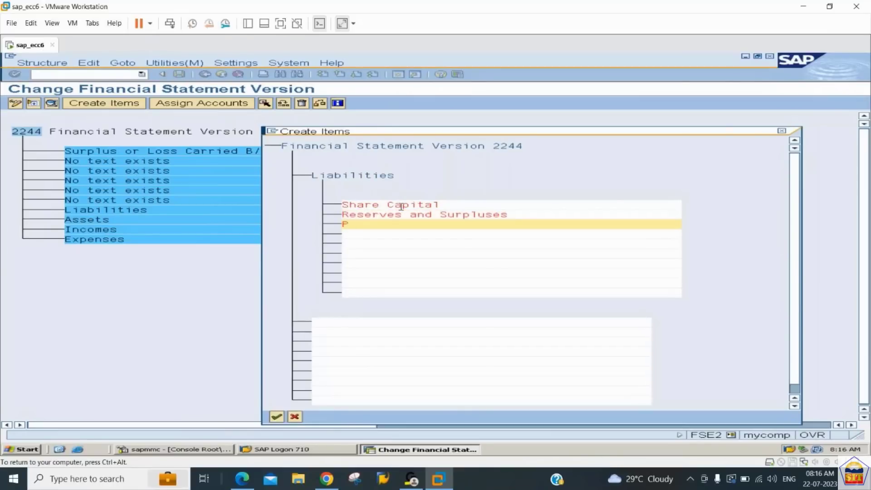
pyautogui.write('&L Appropriation A/c')
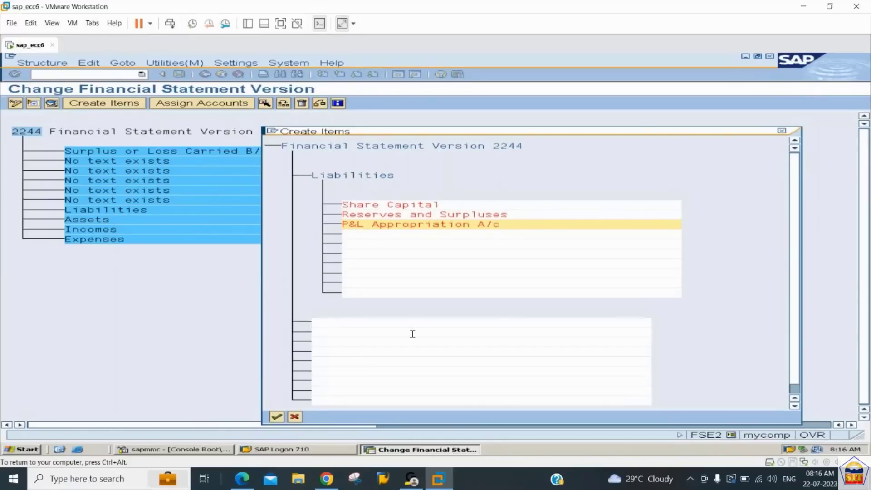
# - Check the liabilities list in the browser PDF and enter "Accumulated Depreciation" as the fourth new item in SAP
pyautogui.click(244, 484)
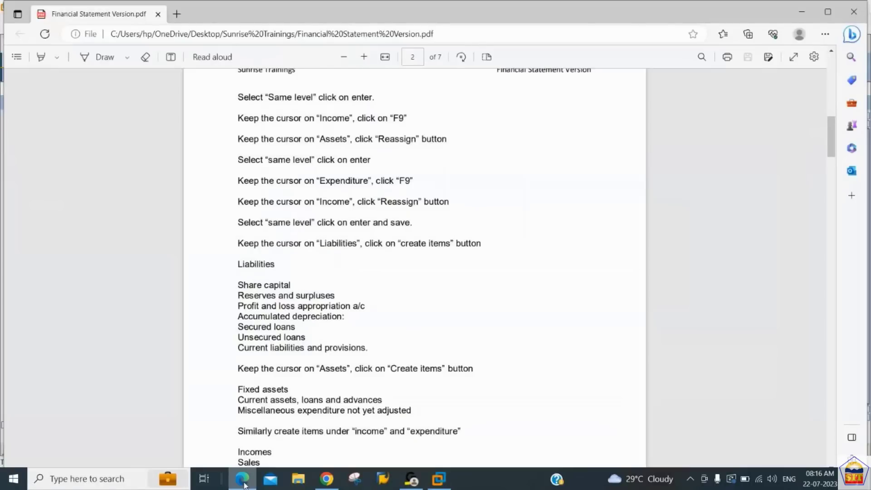
pyautogui.click(244, 483)
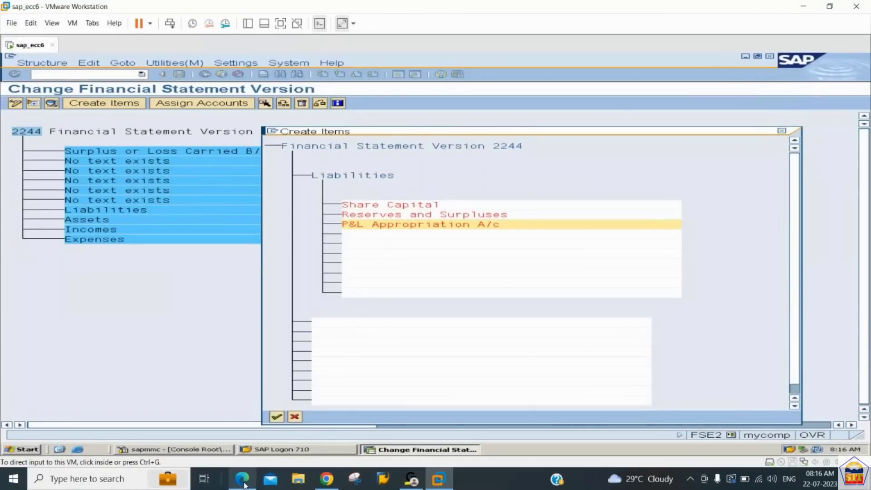
pyautogui.click(420, 234)
pyautogui.write('A')
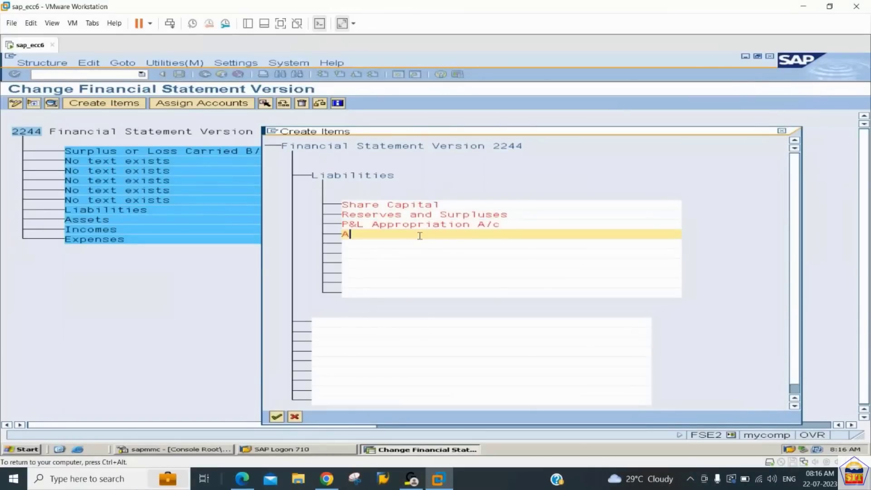
pyautogui.write('ccumulated Depreciation')
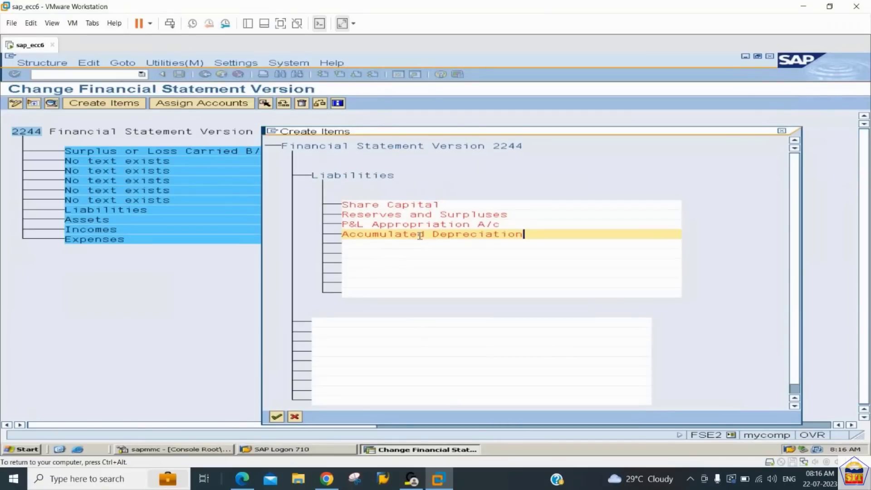
# - Add Secured Loans, Unsecured Loans and Current Liabilities as the remaining items under Liabilities and accept the list
pyautogui.press('Down')
pyautogui.write('S')
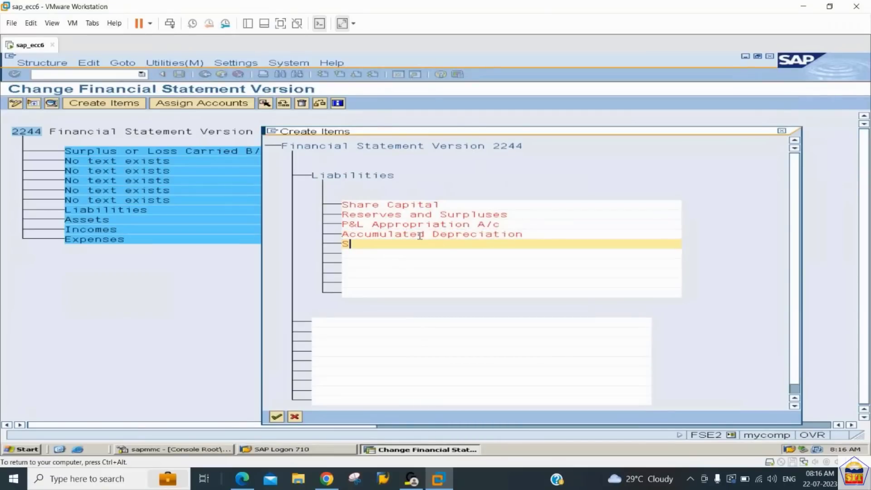
pyautogui.write('ecured Loans')
pyautogui.press('Down')
pyautogui.write('Un')
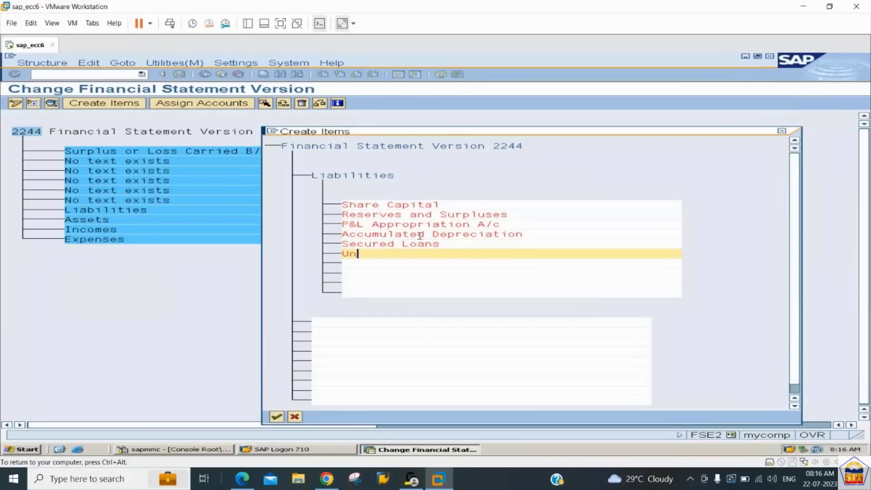
pyautogui.write('secured Loans')
pyautogui.press('Down')
pyautogui.write('Curre')
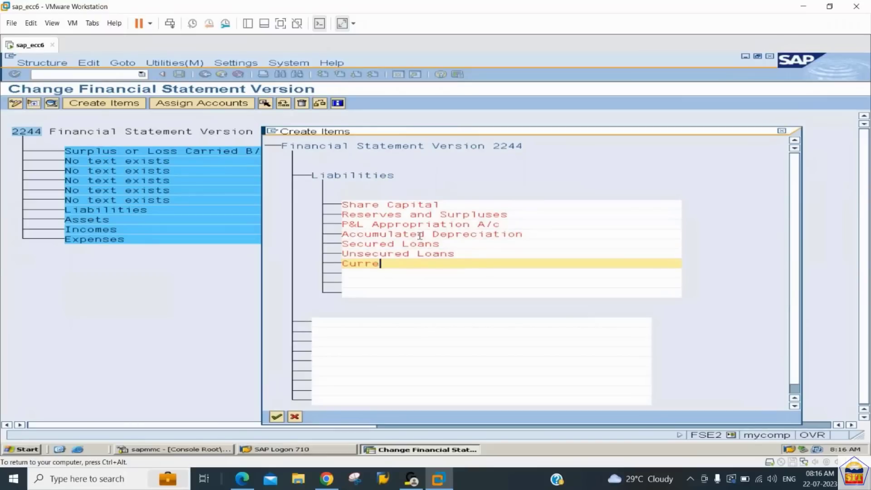
pyautogui.write('nt Liabilities')
pyautogui.press('Return')
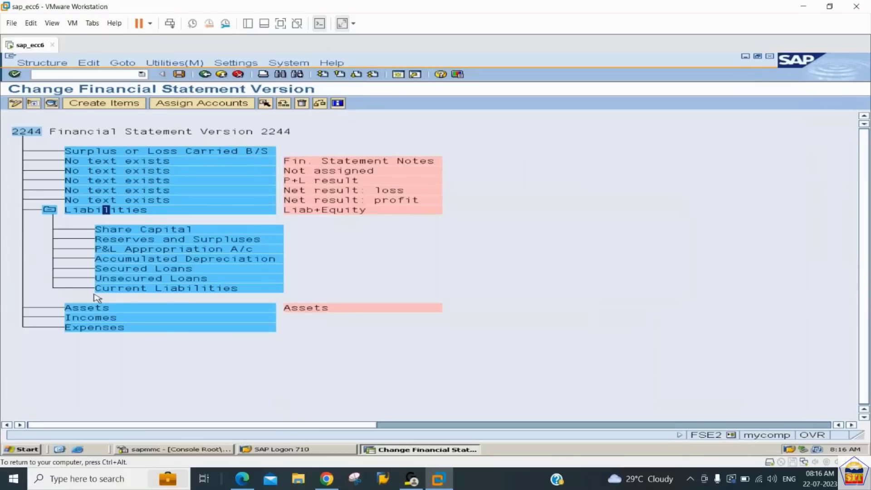
# - Start creating items under Assets, check the assets list in the browser PDF, and enter Fixed Assets as the first item in SAP
pyautogui.click(92, 308)
pyautogui.click(98, 104)
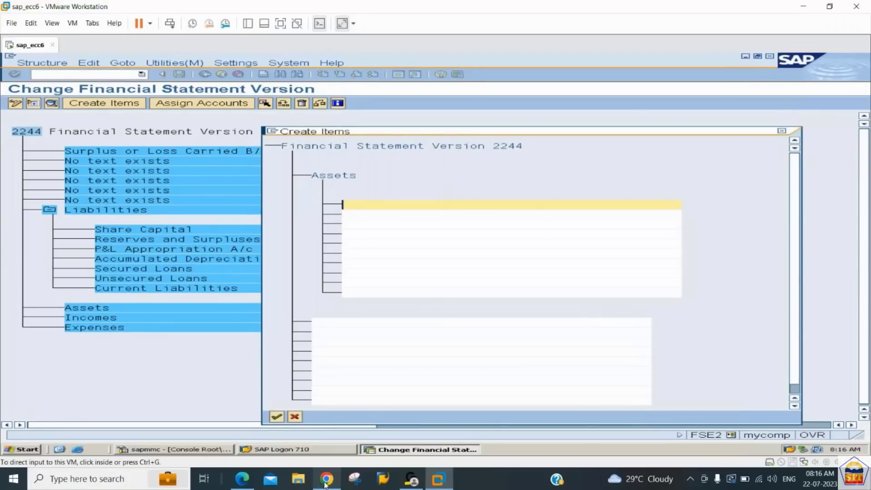
pyautogui.click(242, 479)
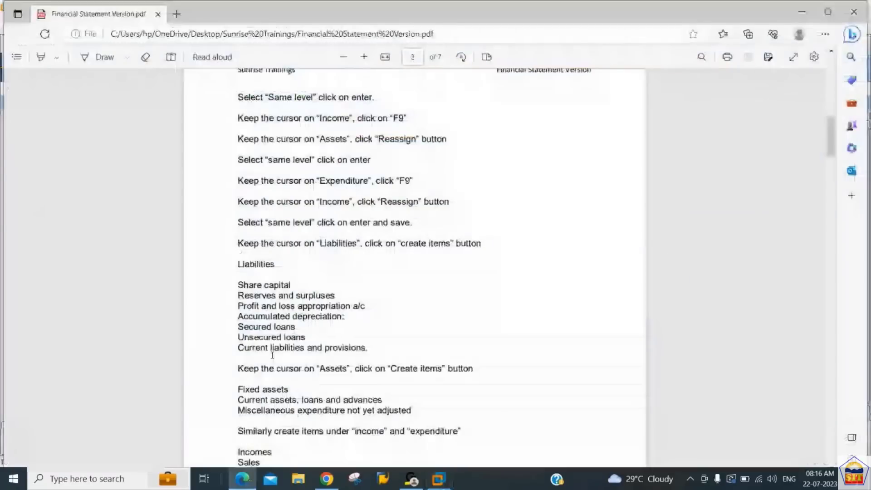
pyautogui.scroll(-2, 272, 355)
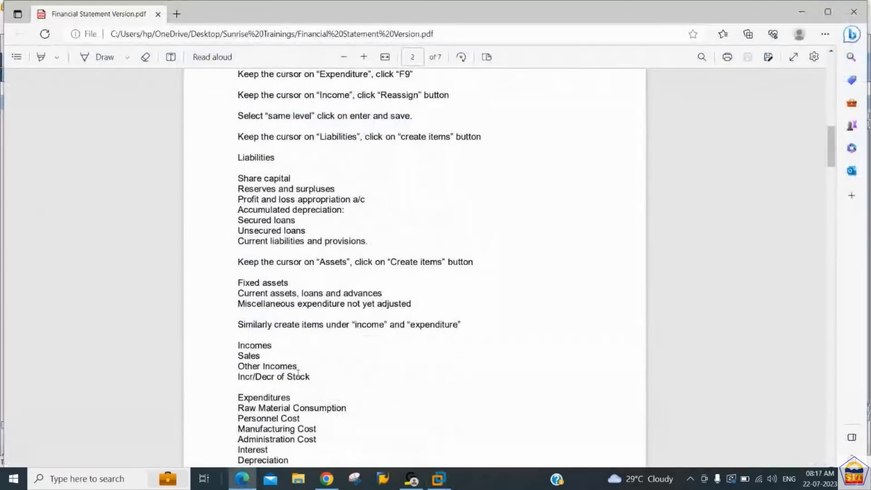
pyautogui.click(439, 479)
pyautogui.write('Fi')
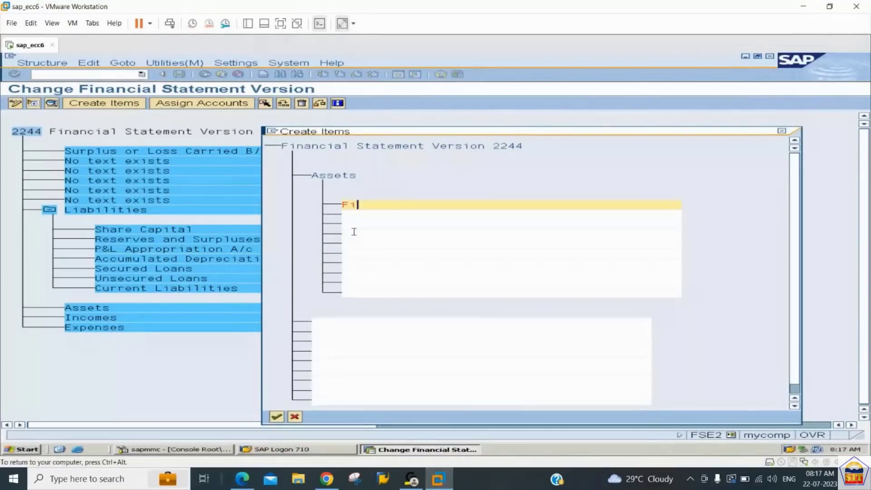
pyautogui.write('xed Assets')
# - Add "Current Assets" and "Misc. Expenditure Not Yet Adjusted" as the second and third items under Assets and accept the list
pyautogui.press('Tab')
pyautogui.write('F')
pyautogui.press('BackSpace')
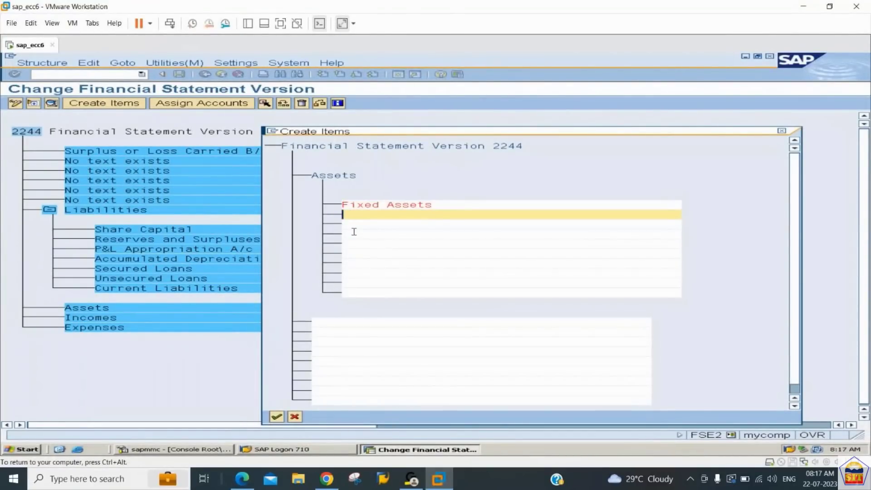
pyautogui.write('Current Assets')
pyautogui.press('Tab')
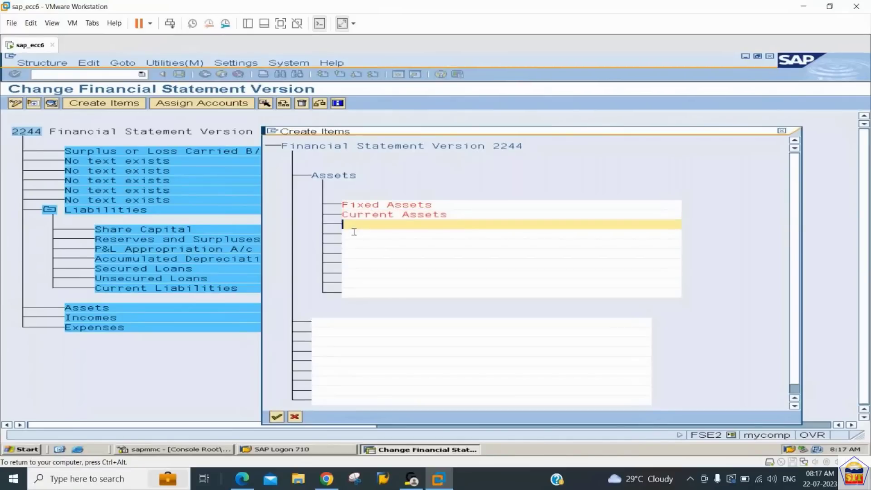
pyautogui.write('Misc. Expenditure Not Y')
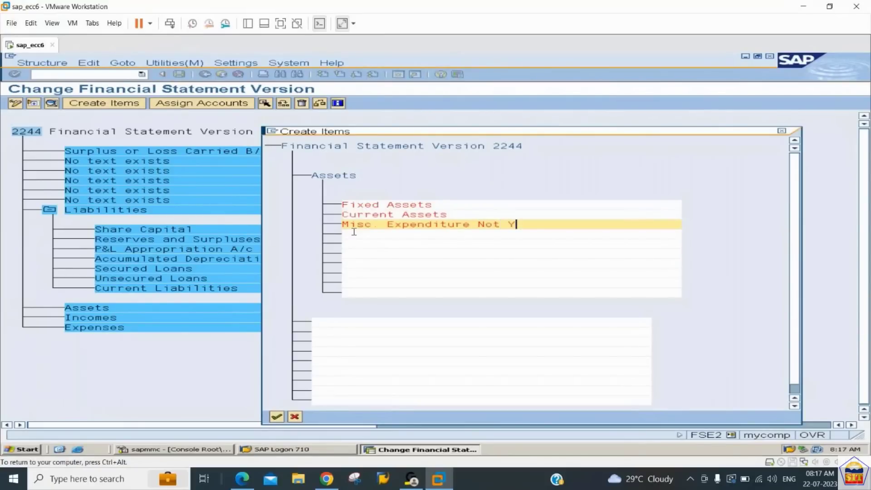
pyautogui.write('et Adjusted')
pyautogui.press('Return')
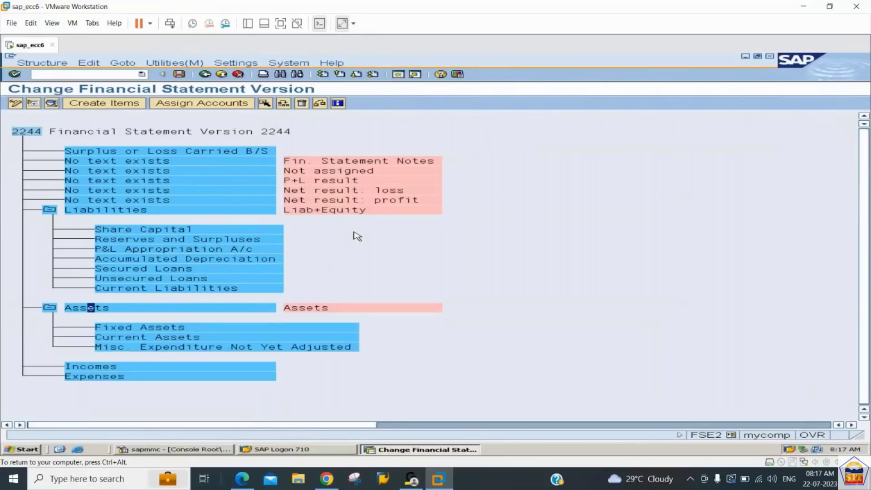
# - Start creating items under Incomes with Sales as the first item, and check the incomes list in the browser PDF
pyautogui.click(76, 367)
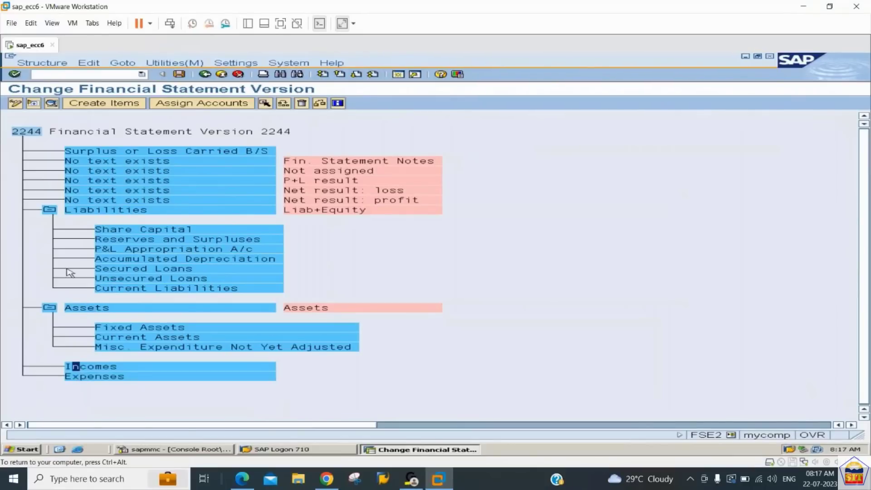
pyautogui.click(118, 106)
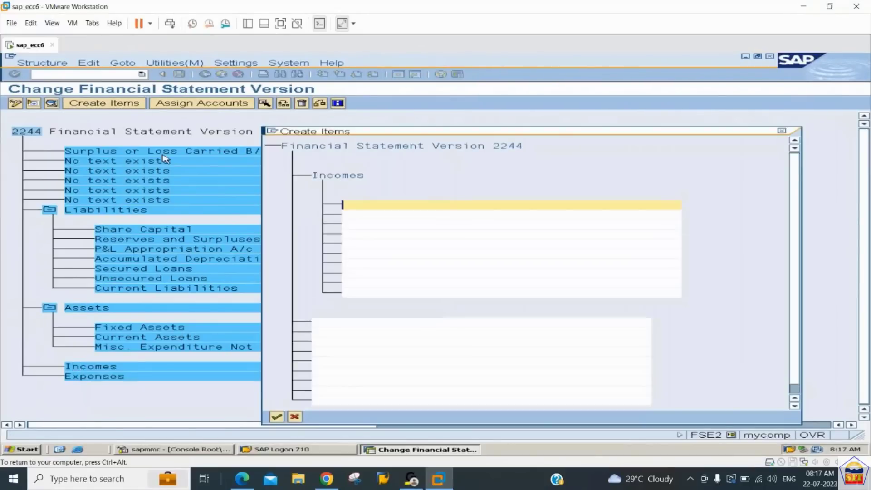
pyautogui.write('Sales')
pyautogui.click(243, 480)
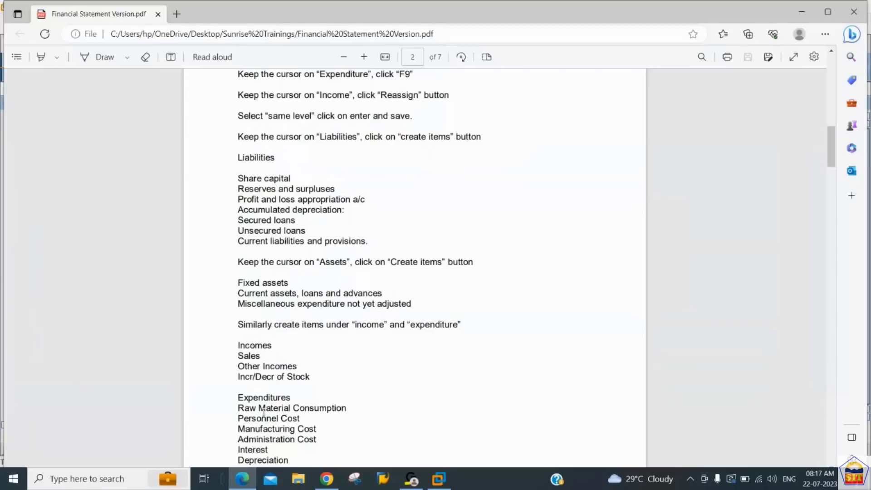
pyautogui.click(243, 480)
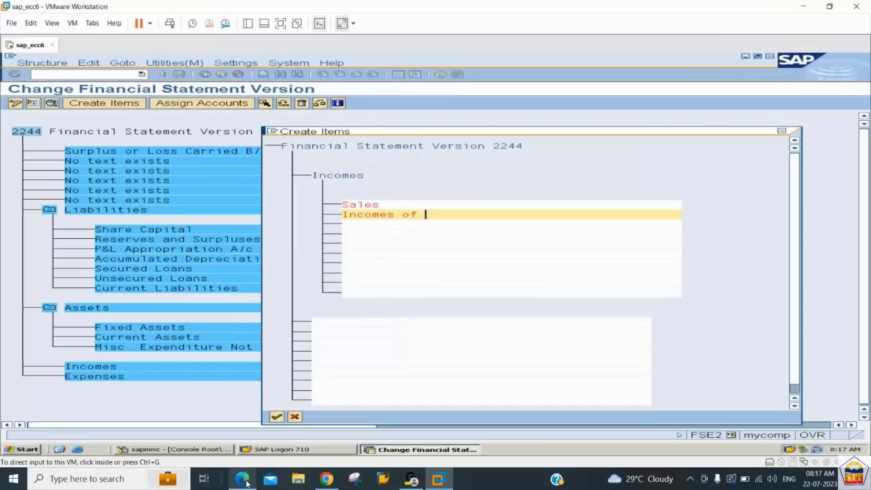
# - Replace the second Incomes entry with "Other Incomes", add "Incr/Decr of Stock" as the third item, and accept the list
pyautogui.press('BackSpace')
pyautogui.press('BackSpace')
pyautogui.press('BackSpace')
pyautogui.press('BackSpace')
pyautogui.press('BackSpace')
pyautogui.press('BackSpace')
pyautogui.press('BackSpace')
pyautogui.press('BackSpace')
pyautogui.press('BackSpace')
pyautogui.press('BackSpace')
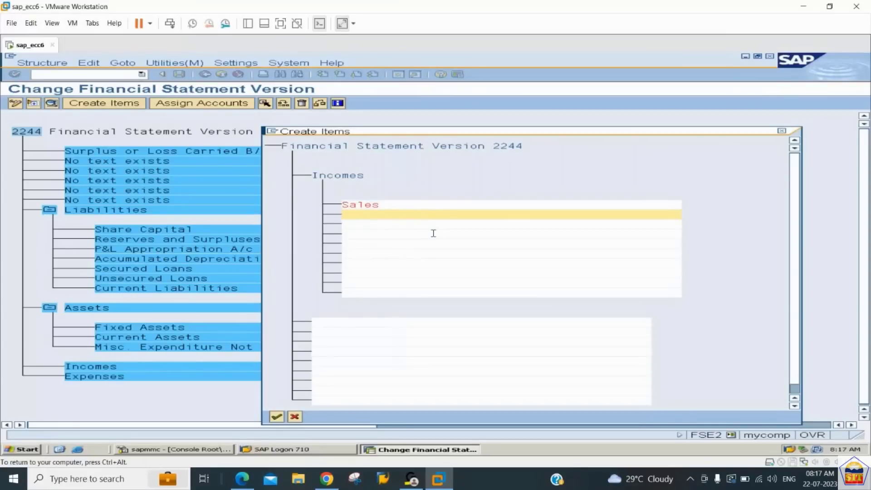
pyautogui.write('Other')
pyautogui.write('Incomes')
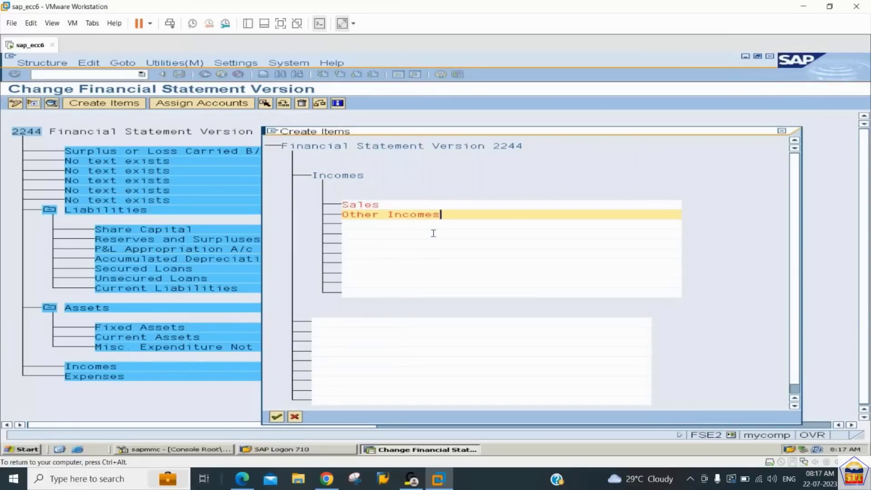
pyautogui.press('Down')
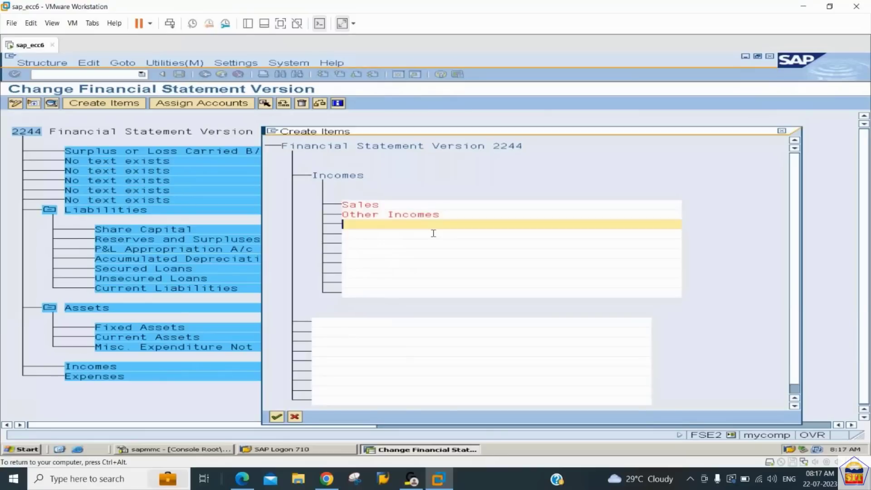
pyautogui.write('Incr/Decr of Stock')
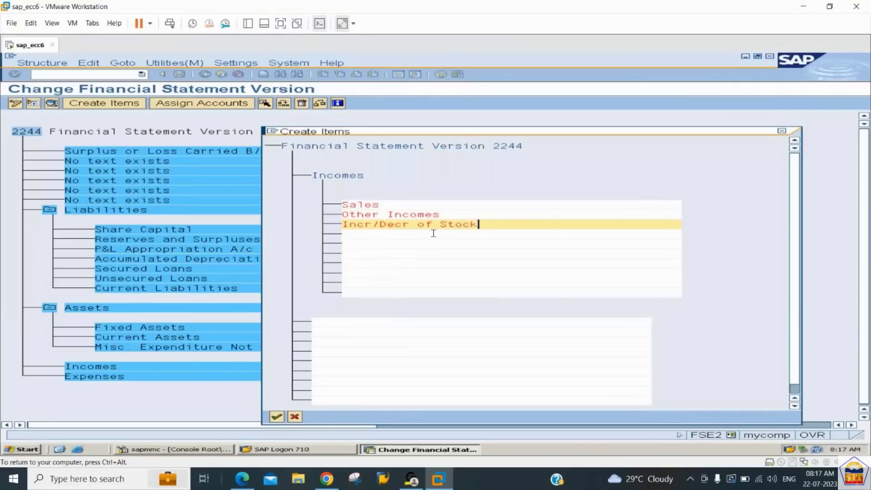
pyautogui.press('Return')
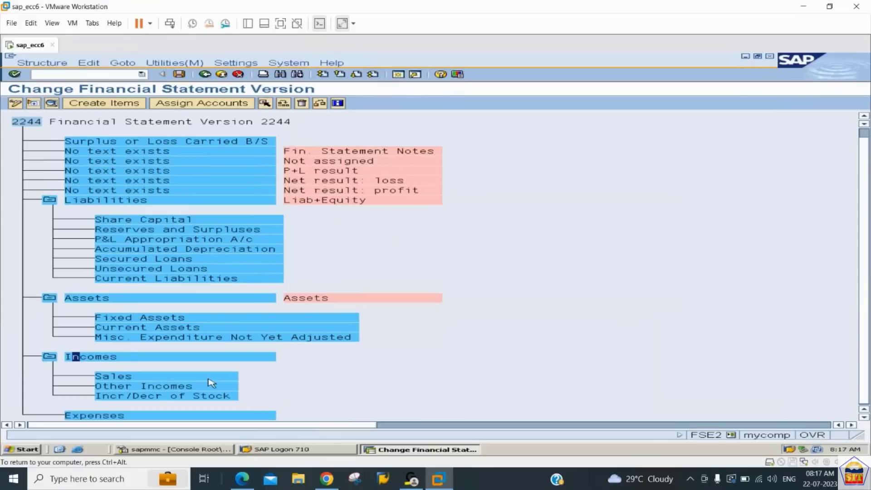
# - Start creating items under Expenses and check the expenditures list in the browser PDF before returning to SAP
pyautogui.click(98, 415)
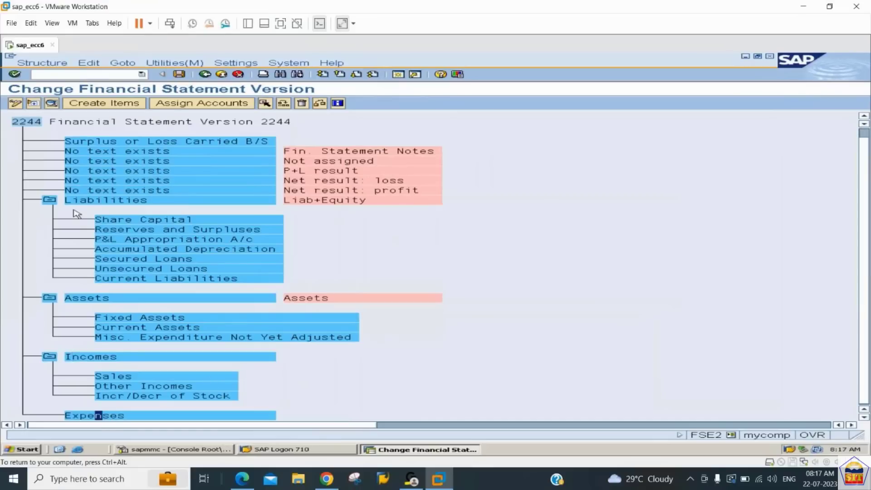
pyautogui.click(120, 104)
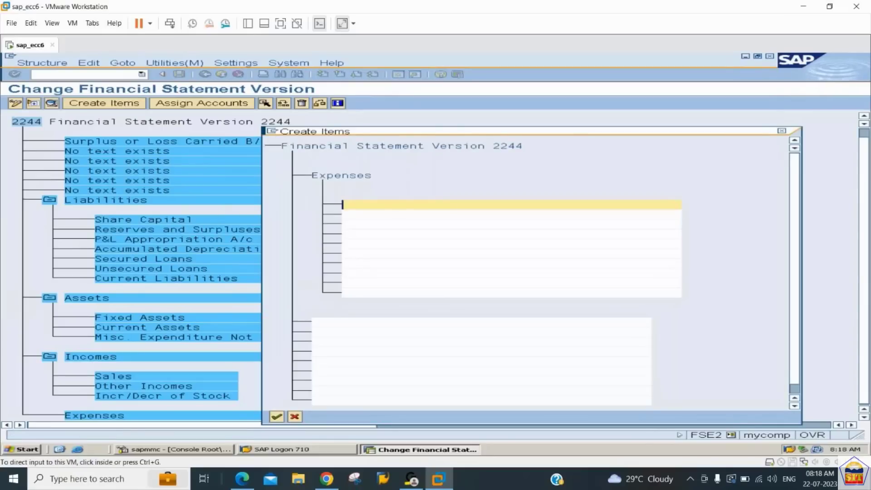
pyautogui.click(242, 489)
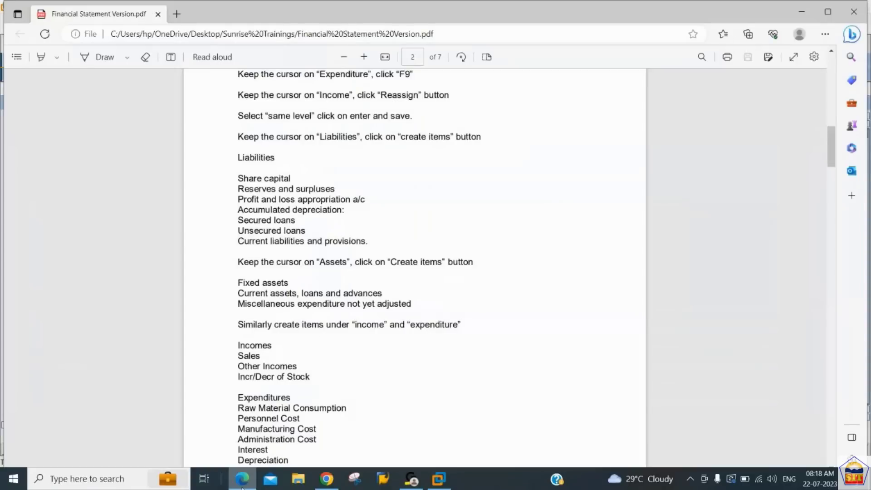
pyautogui.click(243, 489)
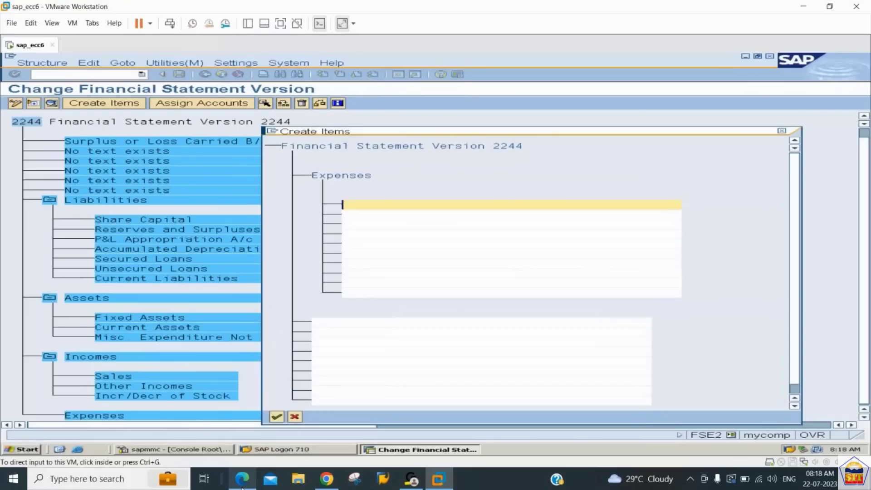
# - Enter Raw Material Consumption and Personnel Cost as the first two items under Expenses
pyautogui.click(455, 208)
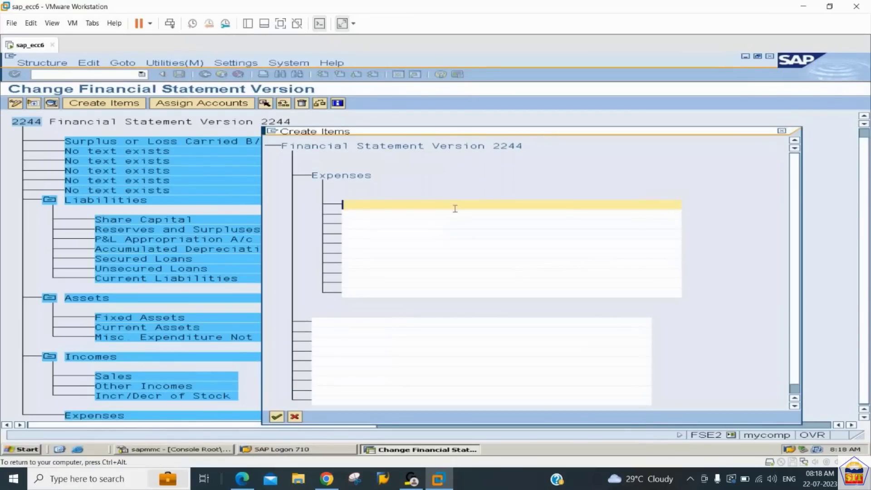
pyautogui.write('Raw Material Consumption')
pyautogui.press('Return')
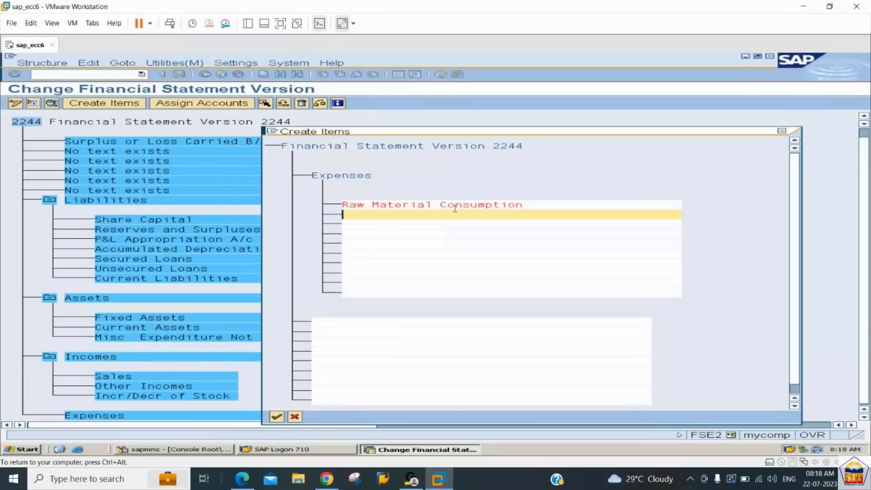
pyautogui.write('Personnel Cost')
pyautogui.press('Return')
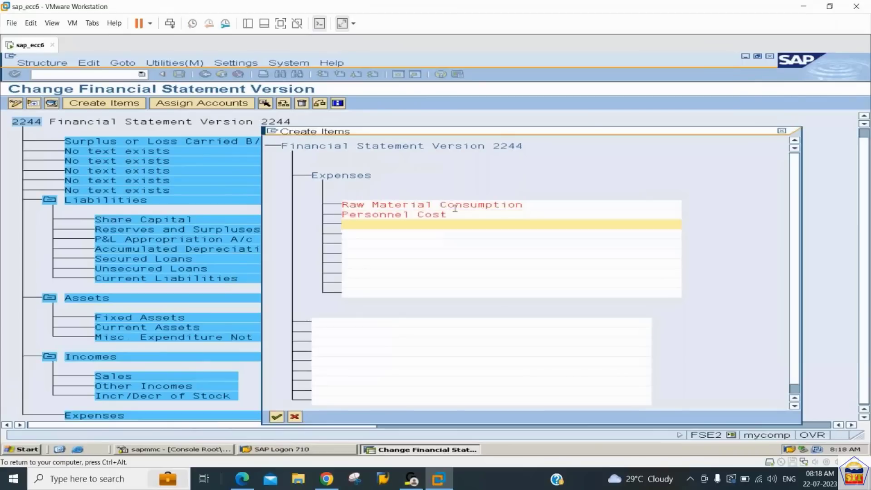
# - Recheck the expenditures list in the browser PDF and enter Manufacturing Cost and Administration Cost as the third and fourth items in SAP
pyautogui.click(238, 483)
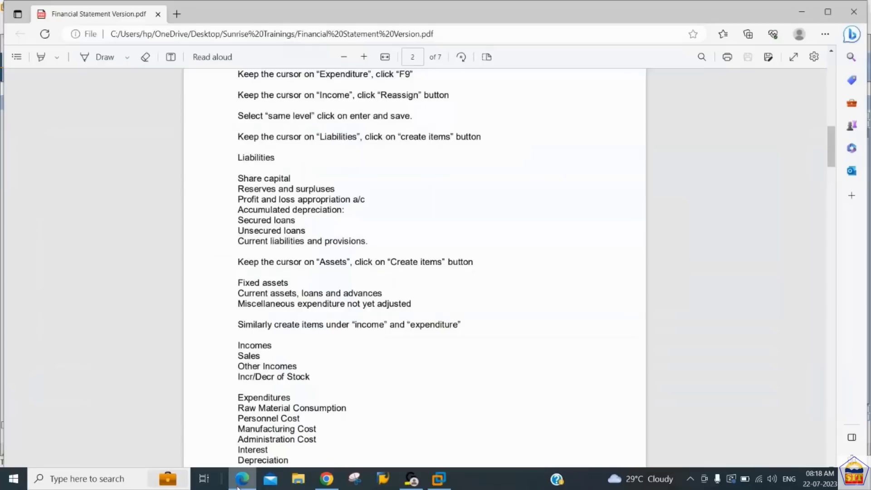
pyautogui.click(238, 484)
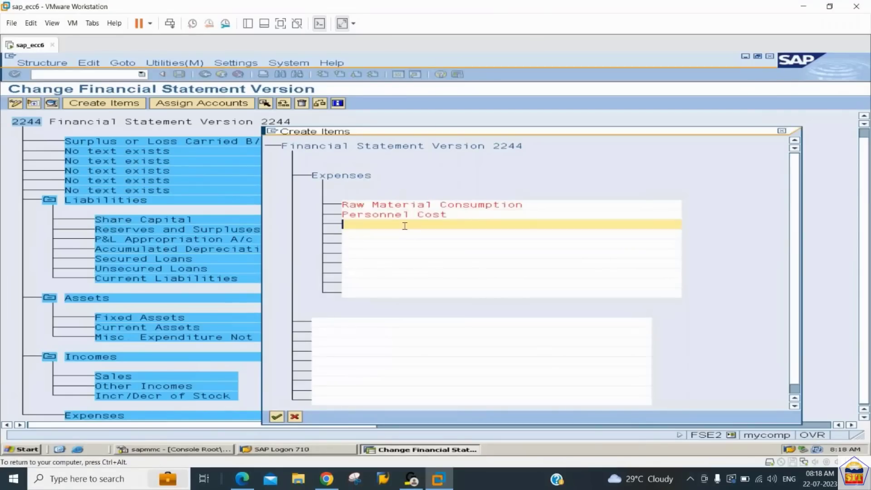
pyautogui.write('Manufacturing Cost')
pyautogui.press('Return')
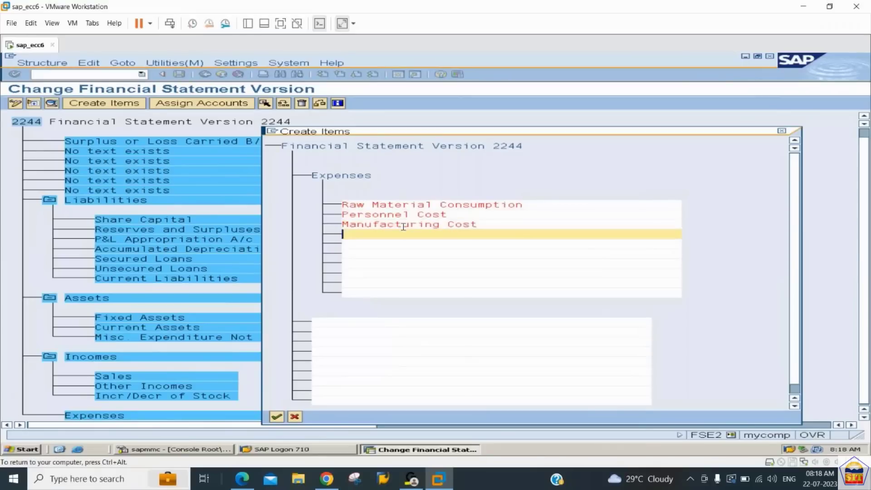
pyautogui.write('Administration Cost')
pyautogui.press('Return')
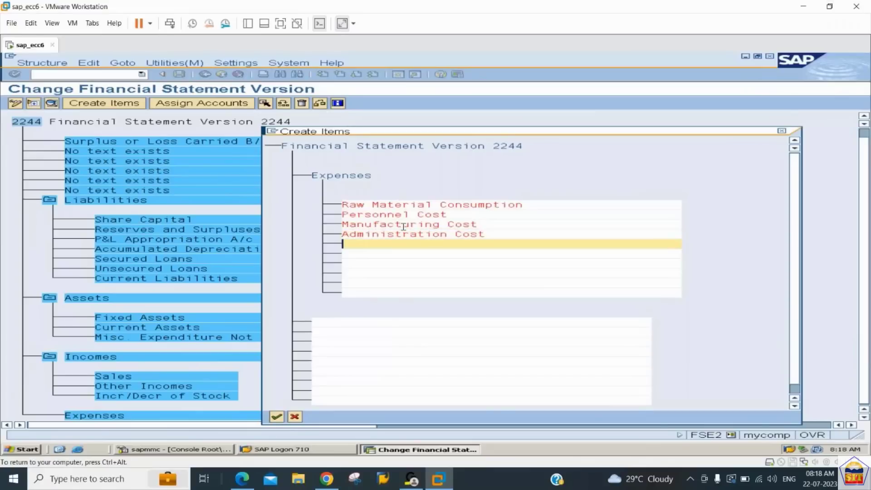
pyautogui.write('Depreciation')
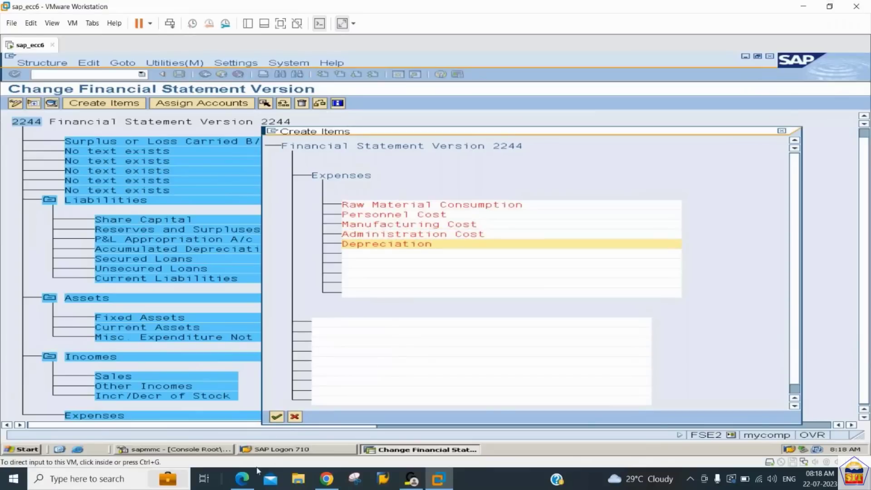
pyautogui.click(248, 482)
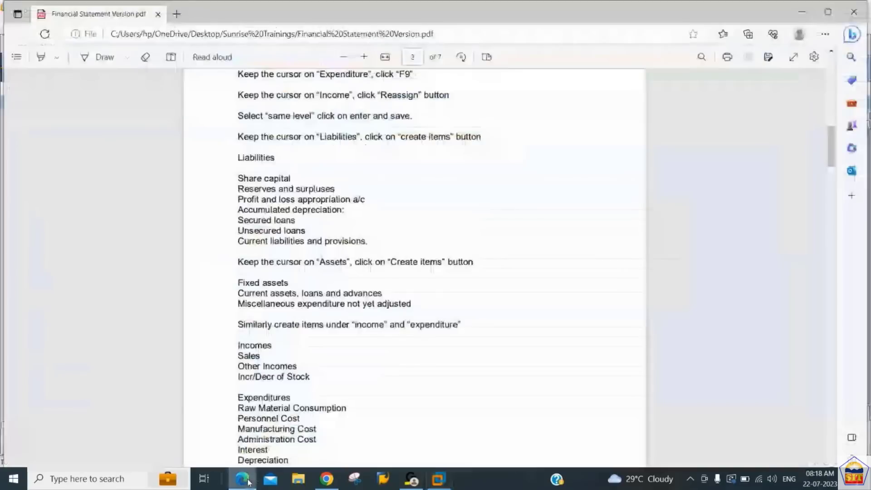
pyautogui.click(248, 482)
pyautogui.press('BackSpace')
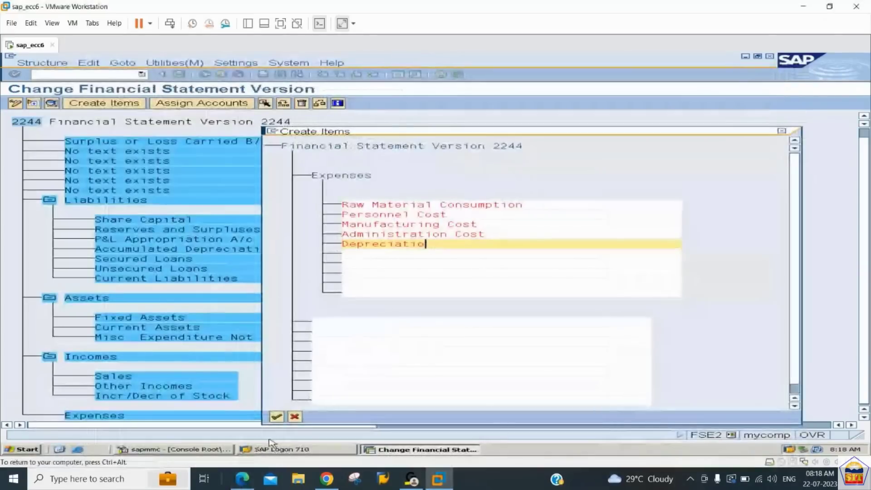
pyautogui.press('BackSpace')
pyautogui.press('BackSpace')
pyautogui.press('BackSpace')
pyautogui.press('BackSpace')
pyautogui.press('BackSpace')
pyautogui.press('BackSpace')
pyautogui.press('BackSpace')
pyautogui.press('BackSpace')
pyautogui.press('BackSpace')
pyautogui.press('BackSpace')
pyautogui.press('BackSpace')
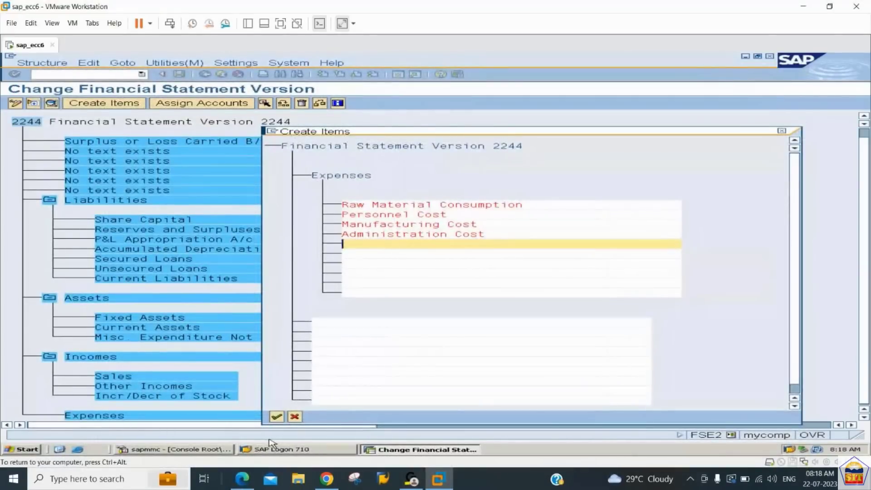
# - Enter Interest and Depreciation as the fifth and sixth items under Expenses and accept the list
pyautogui.write('Interest')
pyautogui.press('Return')
pyautogui.write('D')
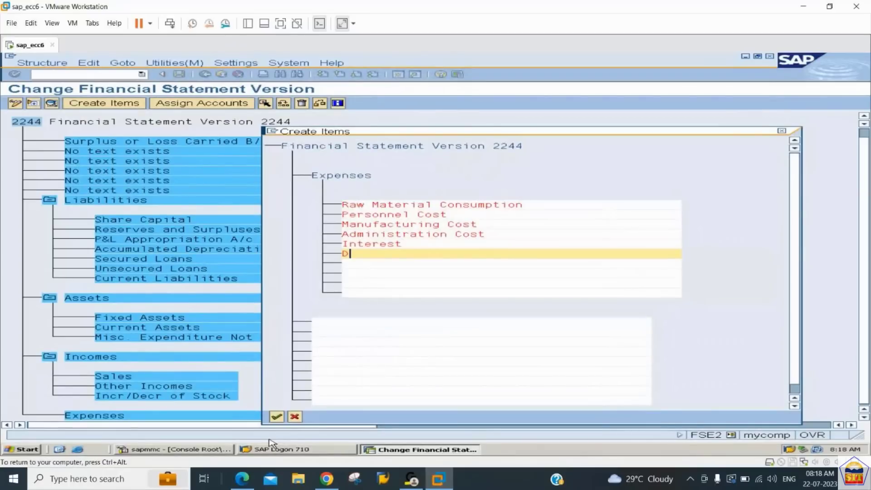
pyautogui.write('epreciation')
pyautogui.press('Return')
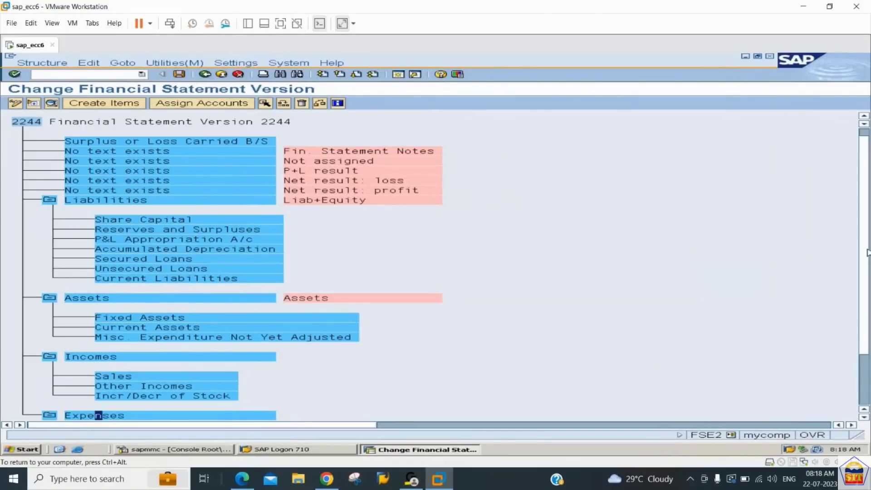
pyautogui.scroll(-2, 867, 253)
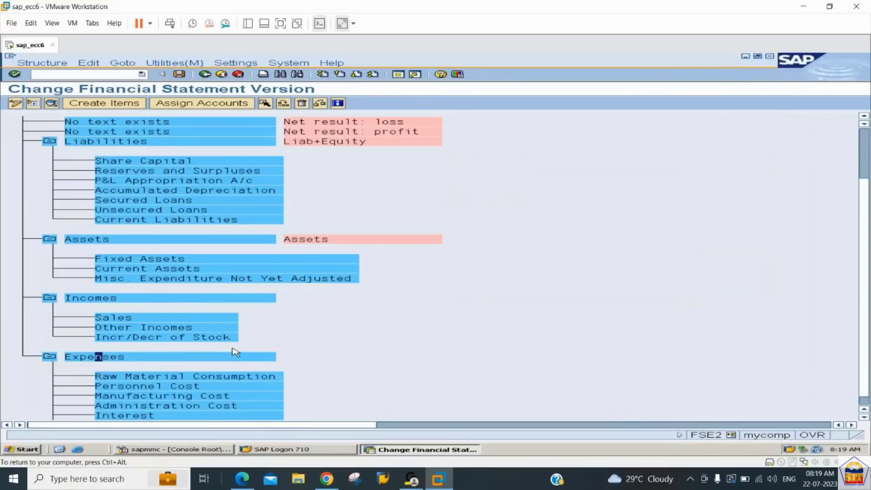
# - Read the page 3 instructions on the net profit and net loss items in the browser PDF and return to the SAP structure
pyautogui.click(239, 481)
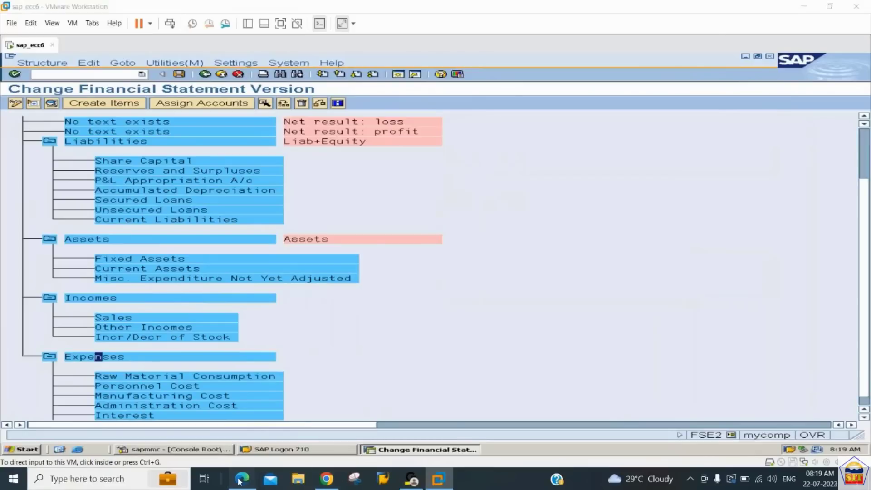
pyautogui.scroll(-7, 312, 366)
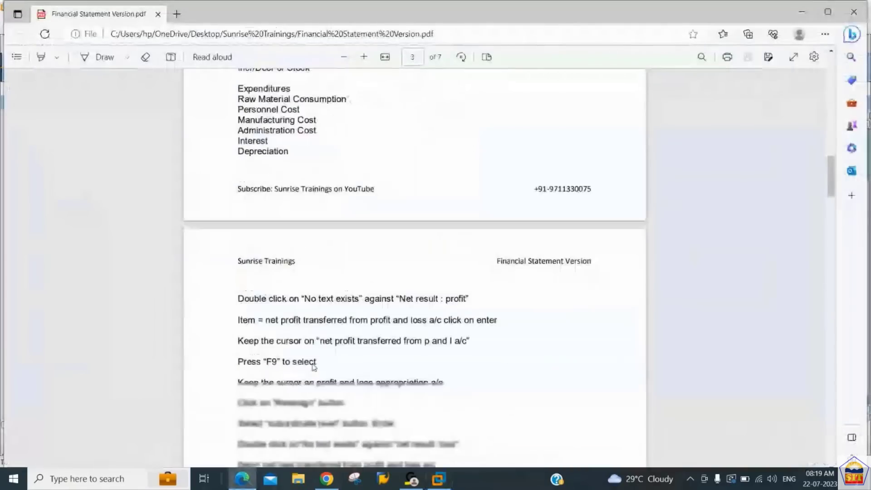
pyautogui.scroll(-4, 314, 367)
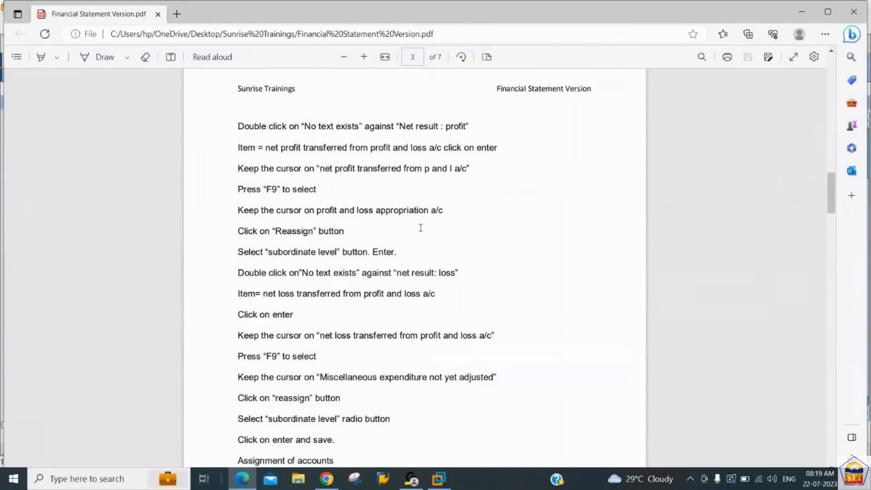
pyautogui.moveTo(439, 482)
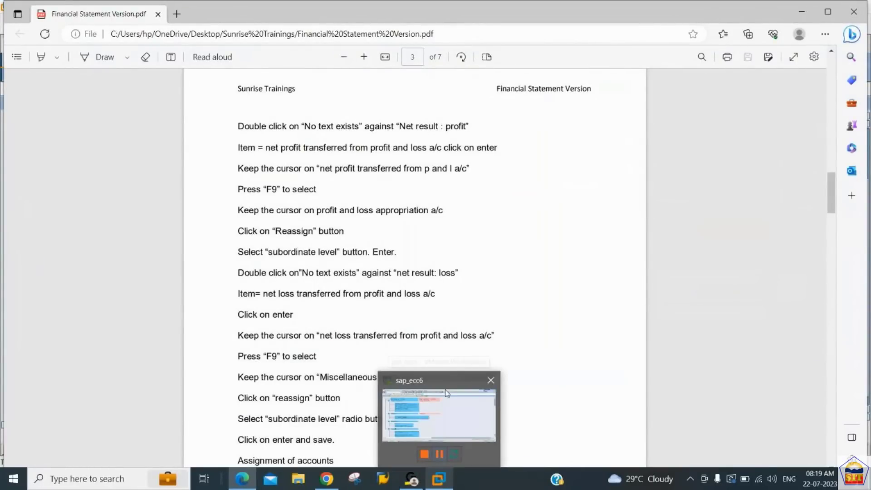
pyautogui.click(446, 393)
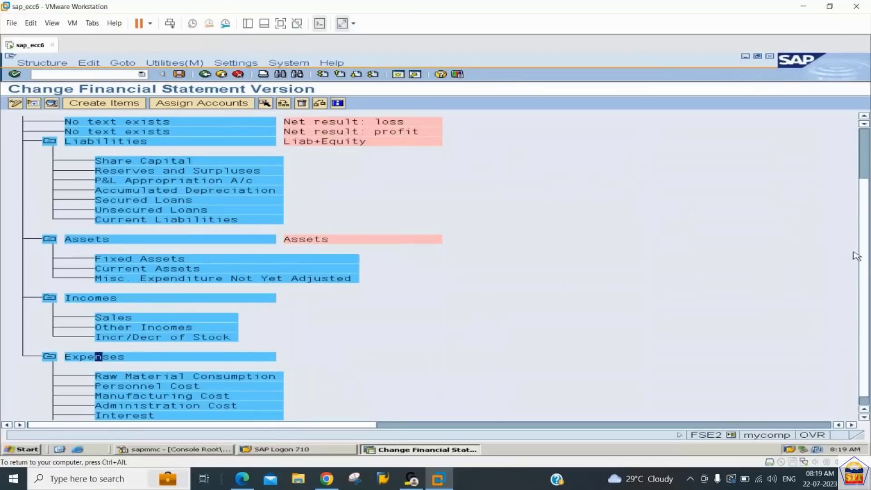
pyautogui.moveTo(864, 263); pyautogui.dragTo(864, 229)
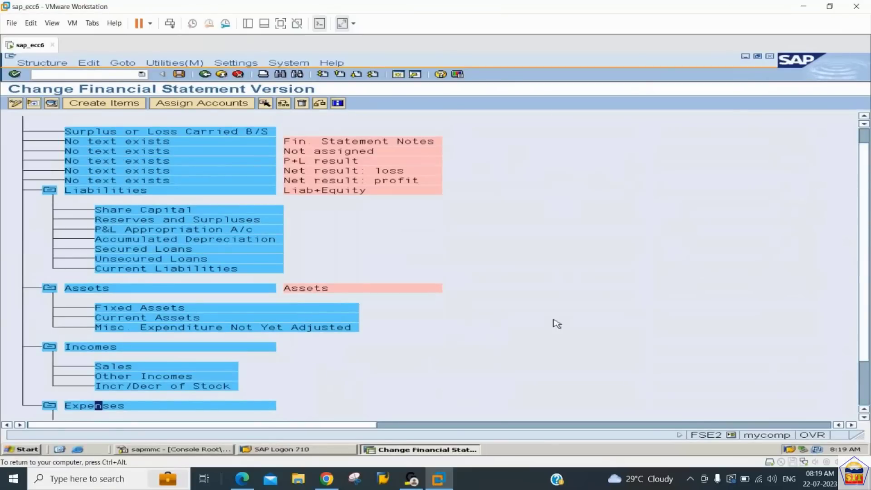
pyautogui.click(241, 483)
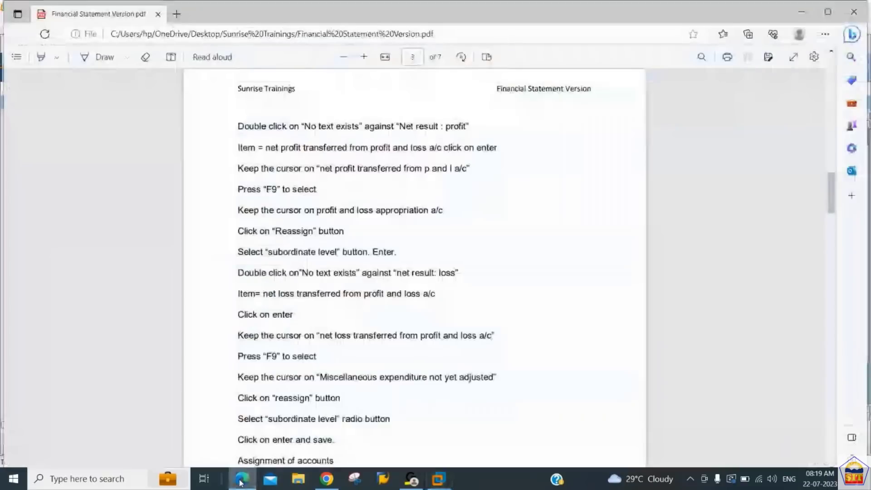
pyautogui.click(241, 482)
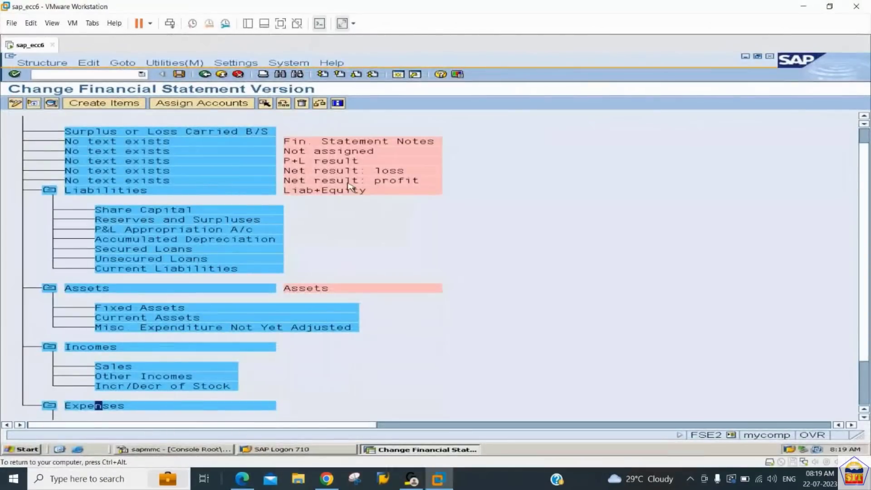
# - Set the text of the item against "Net result: profit" to "Net Profit Transferred from P&L", checking the wording in the PDF
pyautogui.doubleClick(132, 182)
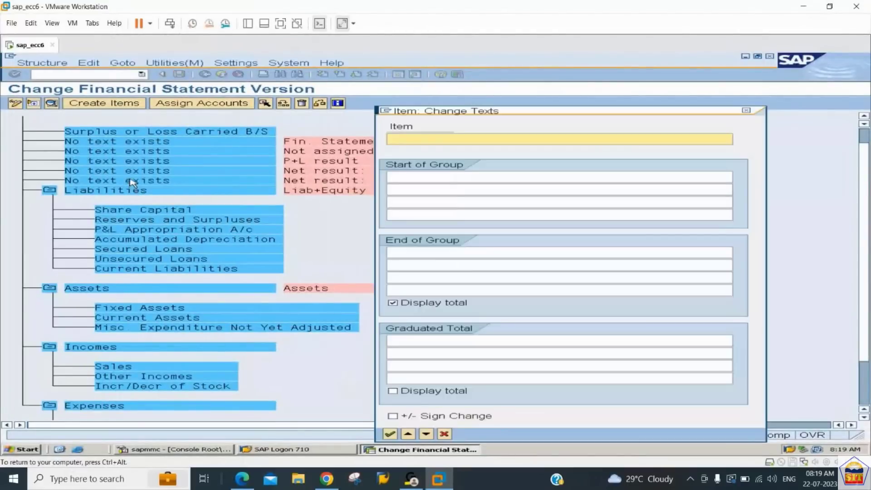
pyautogui.click(243, 482)
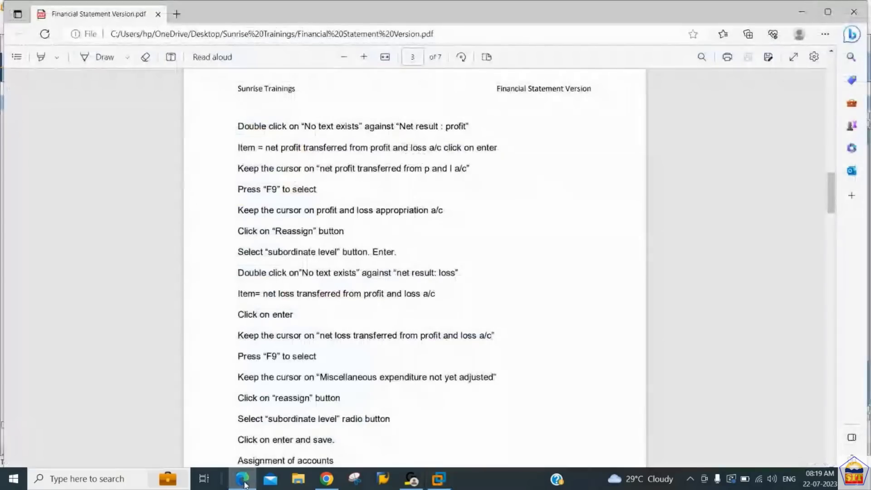
pyautogui.click(243, 482)
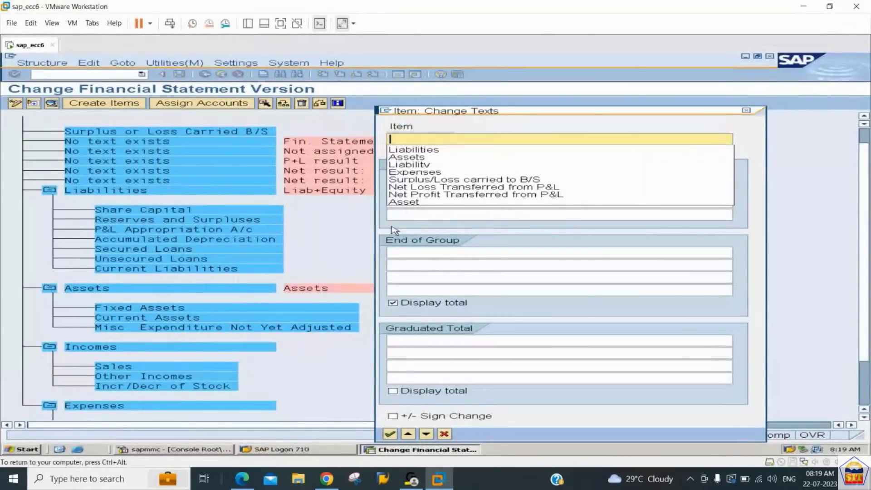
pyautogui.click(442, 196)
pyautogui.click(389, 435)
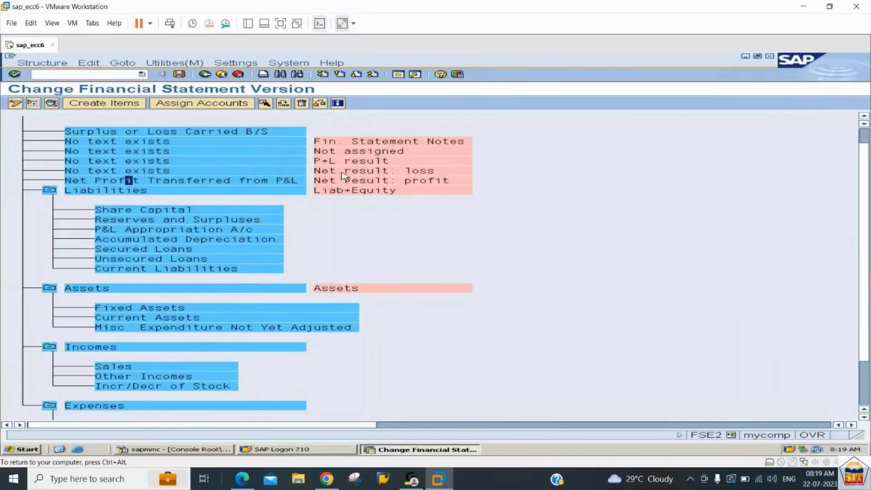
# - Set the text of the item against "Net result: loss" to "Net Loss Transferred from P&L"
pyautogui.click(177, 171)
pyautogui.doubleClick(179, 171)
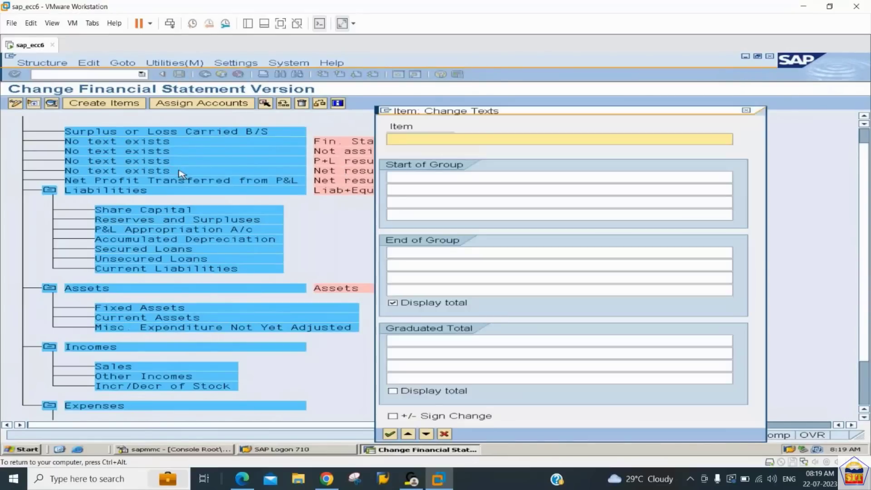
pyautogui.write('N')
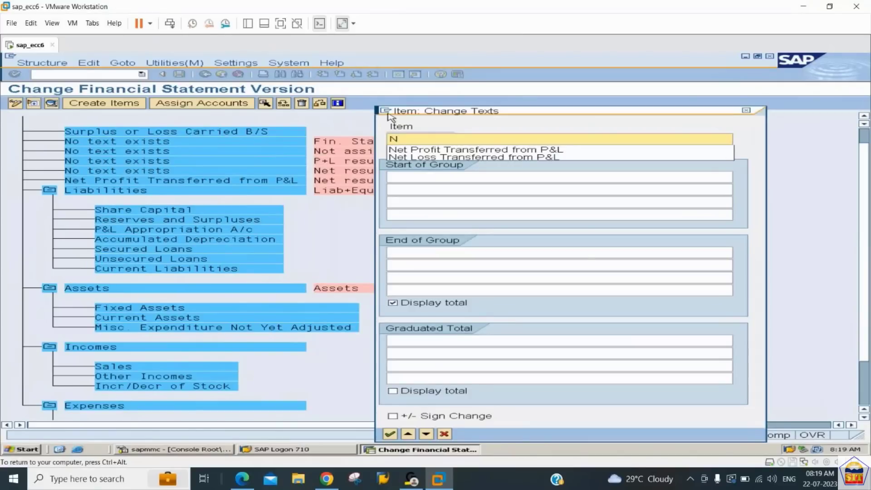
pyautogui.click(484, 157)
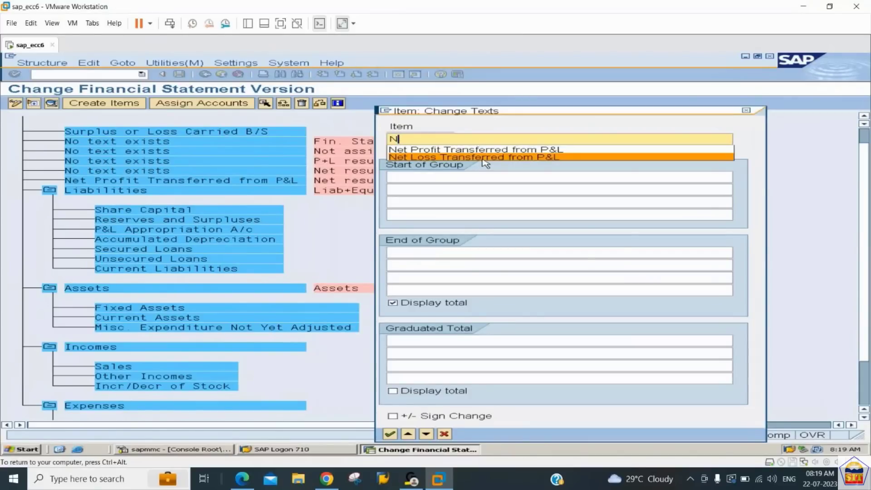
pyautogui.press('Return')
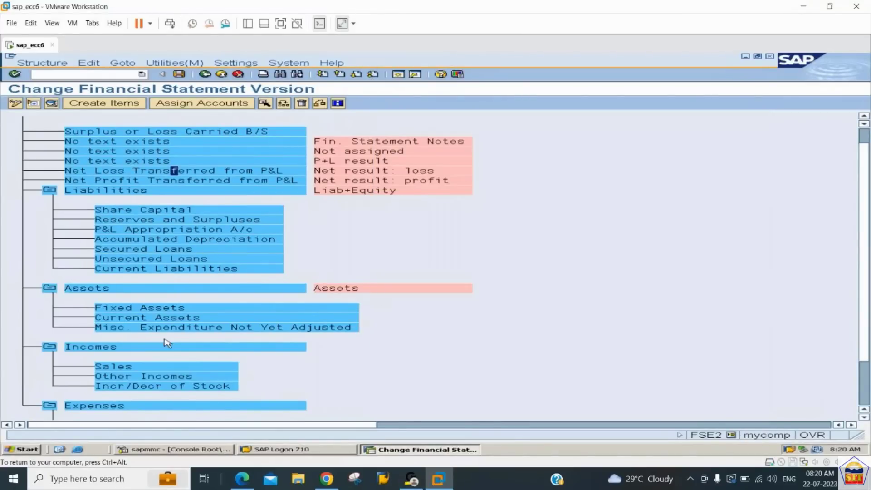
# - Check the reassignment instructions in the PDF and reassign "Net Profit Transferred from P&L" as a subordinate of P&L Appropriation A/c
pyautogui.click(243, 478)
pyautogui.hotkey('alt', 'Tab')
pyautogui.click(151, 230)
pyautogui.click(143, 171)
pyautogui.click(121, 181)
pyautogui.click(265, 104)
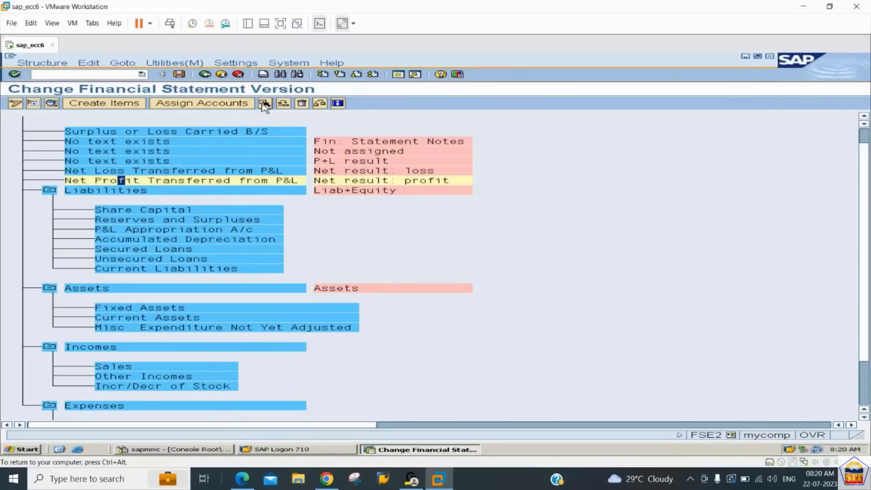
pyautogui.click(145, 231)
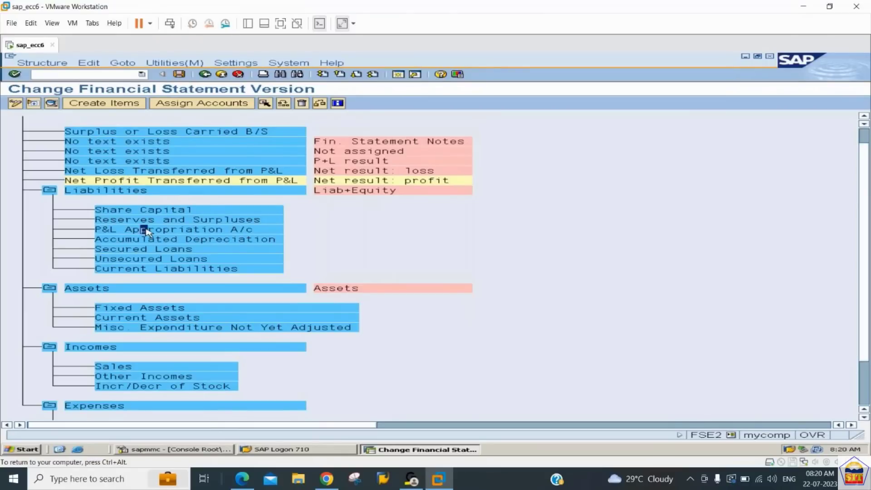
pyautogui.click(283, 104)
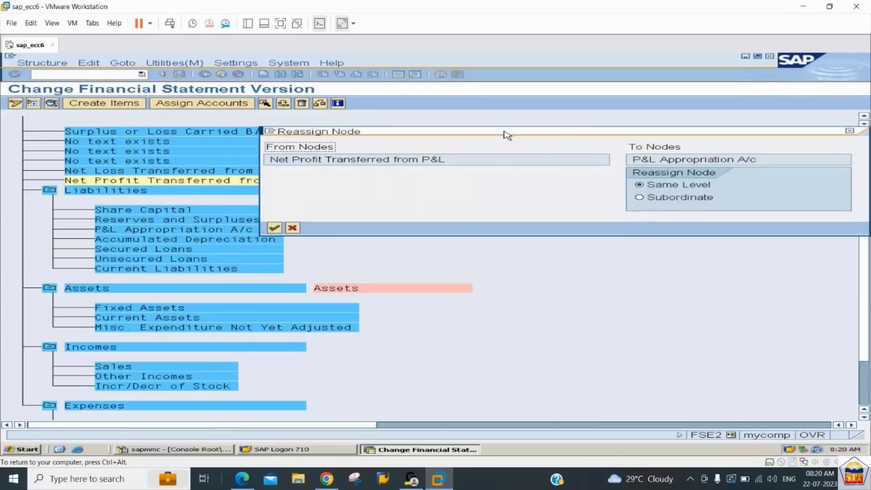
pyautogui.moveTo(573, 136); pyautogui.dragTo(467, 58)
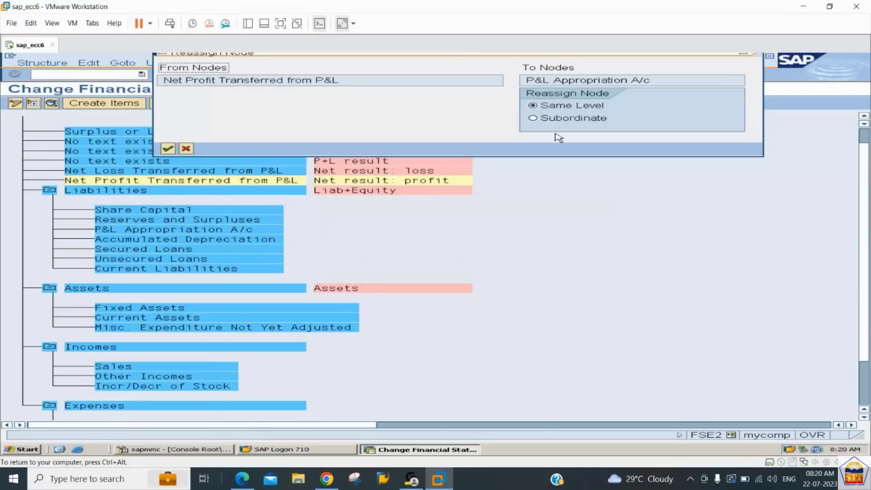
pyautogui.click(559, 124)
pyautogui.press('Return')
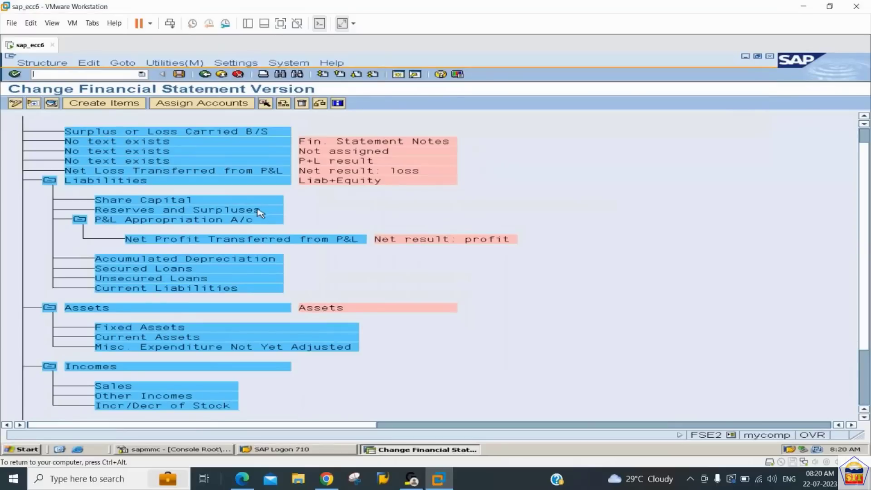
# - Reassign "Net Loss Transferred from P&L" as a subordinate of "Misc. Expenditure Not Yet Adjusted" under Assets
pyautogui.click(129, 171)
pyautogui.click(265, 103)
pyautogui.click(121, 348)
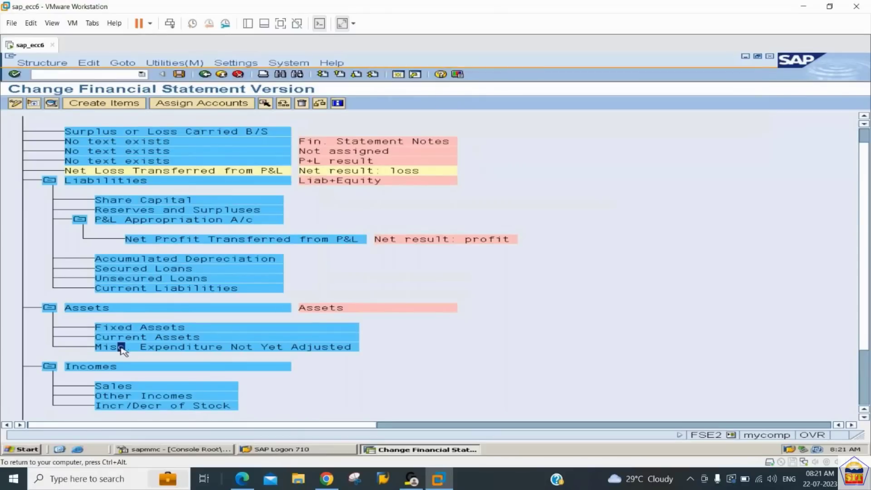
pyautogui.click(283, 103)
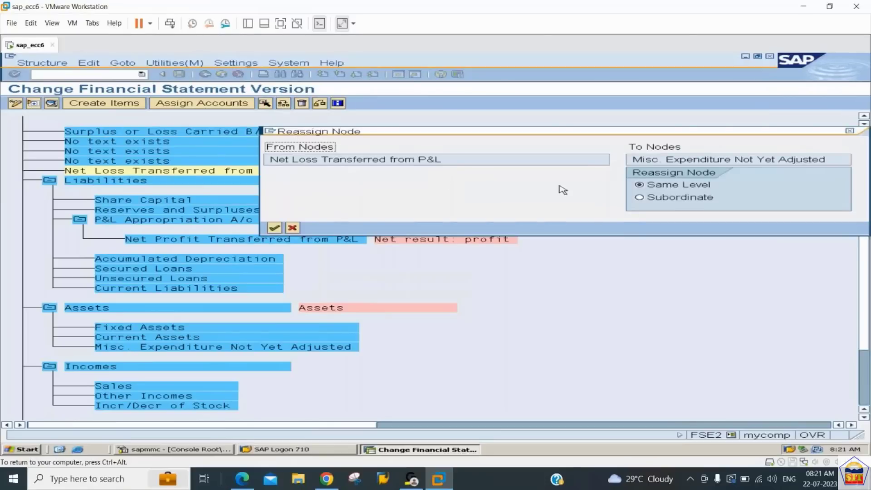
pyautogui.click(676, 198)
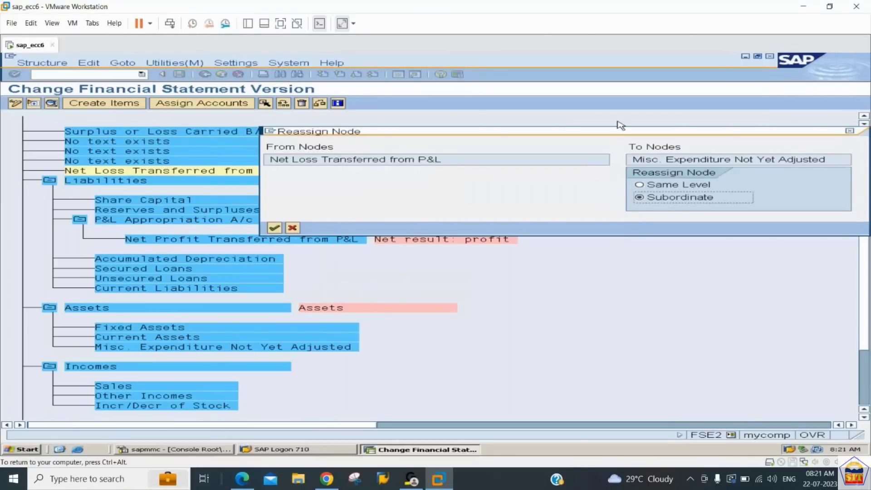
pyautogui.press('Return')
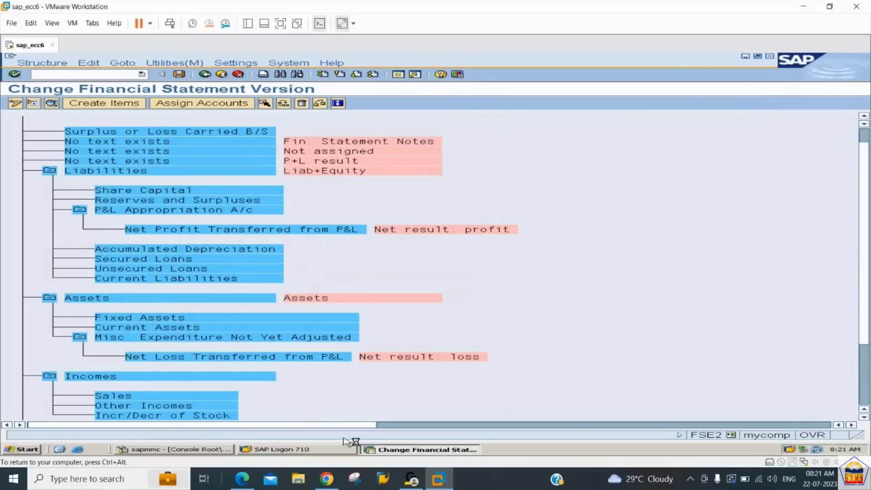
# - Check the account assignment instructions in the PDF and save the financial statement version under the proposed customizing request
pyautogui.click(243, 479)
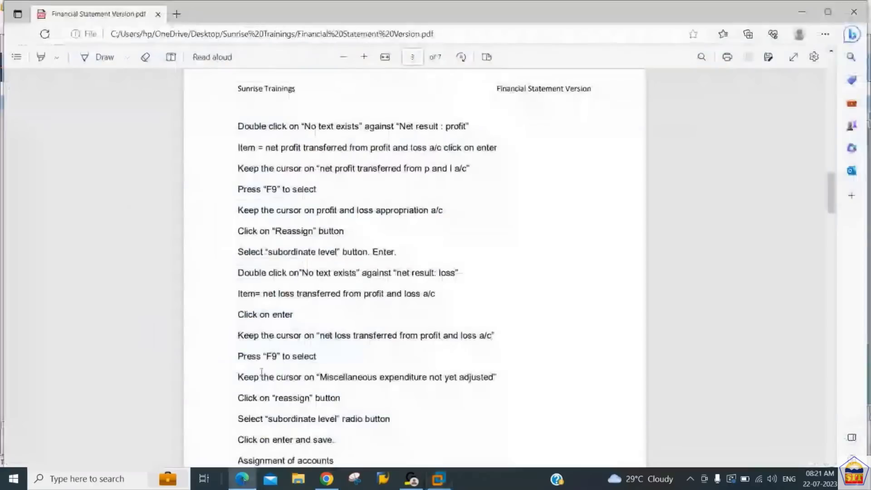
pyautogui.scroll(-3, 261, 372)
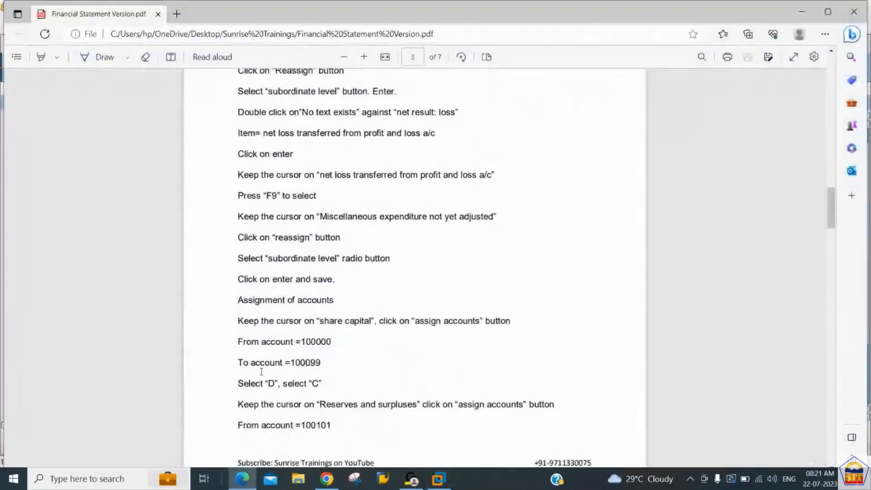
pyautogui.scroll(-2, 262, 372)
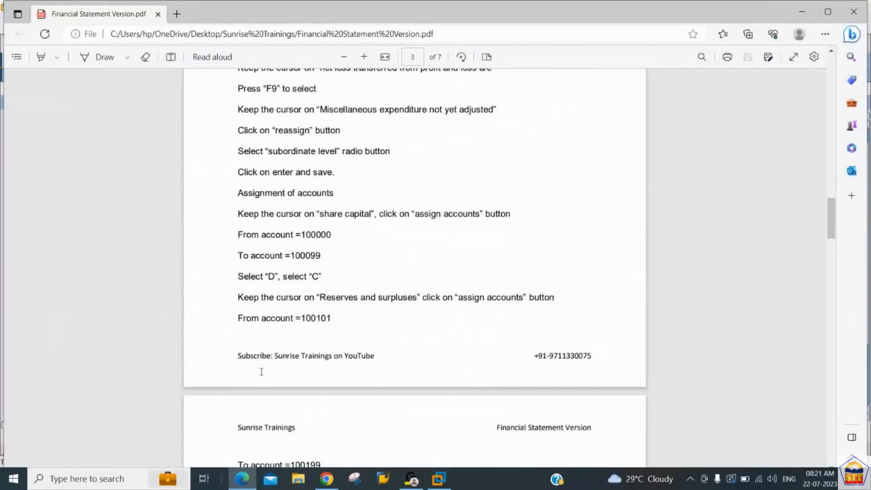
pyautogui.scroll(-1, 261, 371)
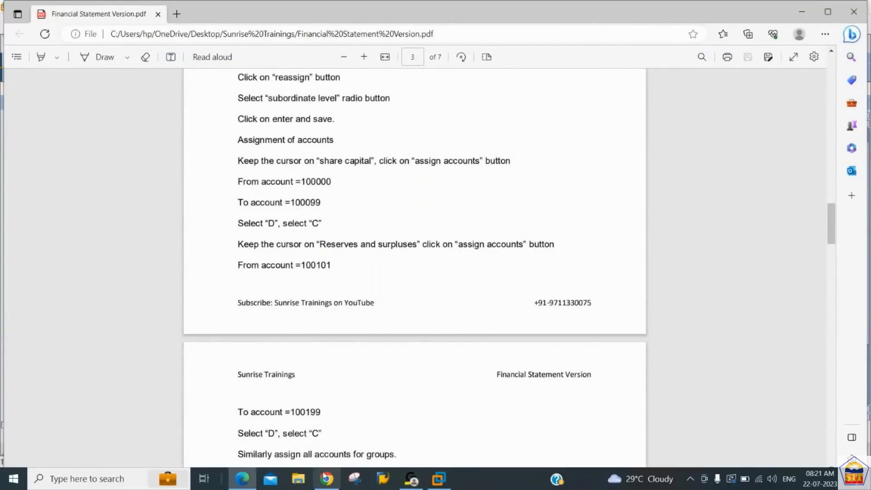
pyautogui.click(439, 479)
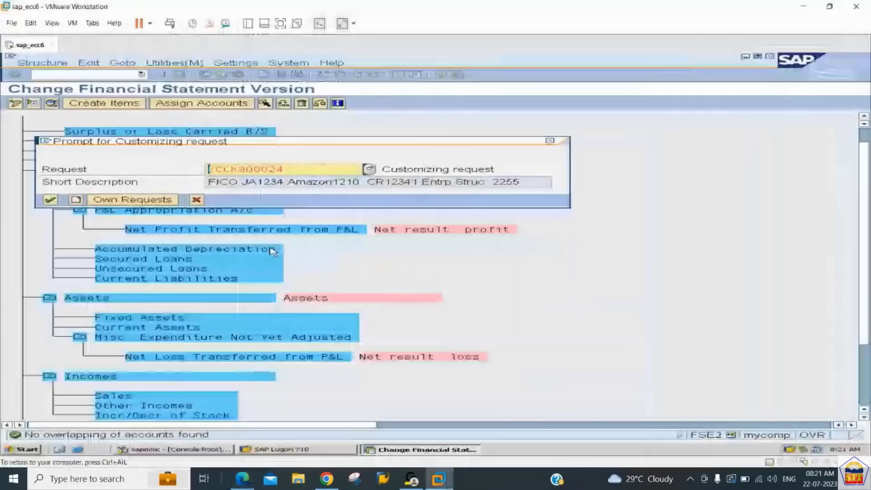
pyautogui.press('Return')
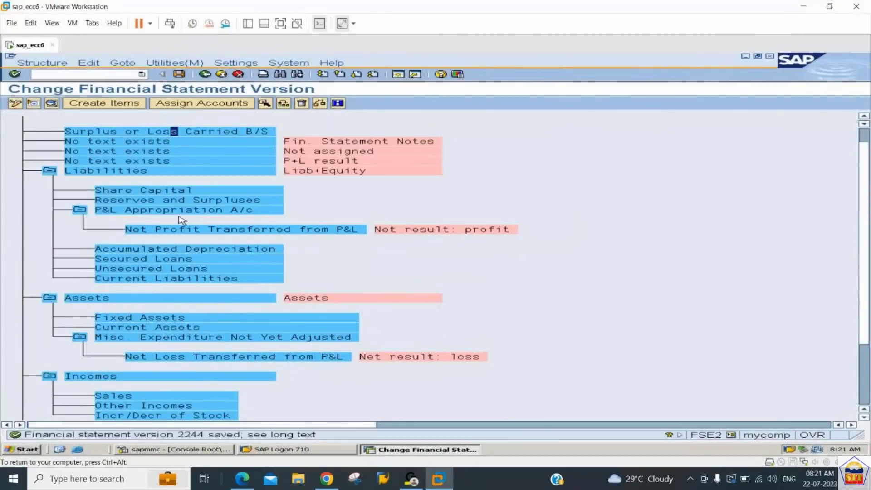
# - Collapse the P&L Appropriation A/c and Misc. Expenditure Not Yet Adjusted nodes in the structure
pyautogui.click(128, 191)
pyautogui.click(79, 209)
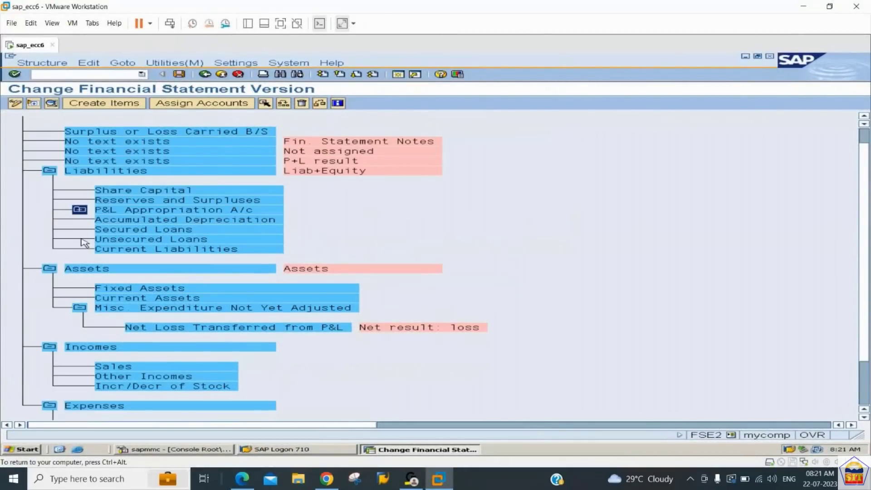
pyautogui.click(79, 308)
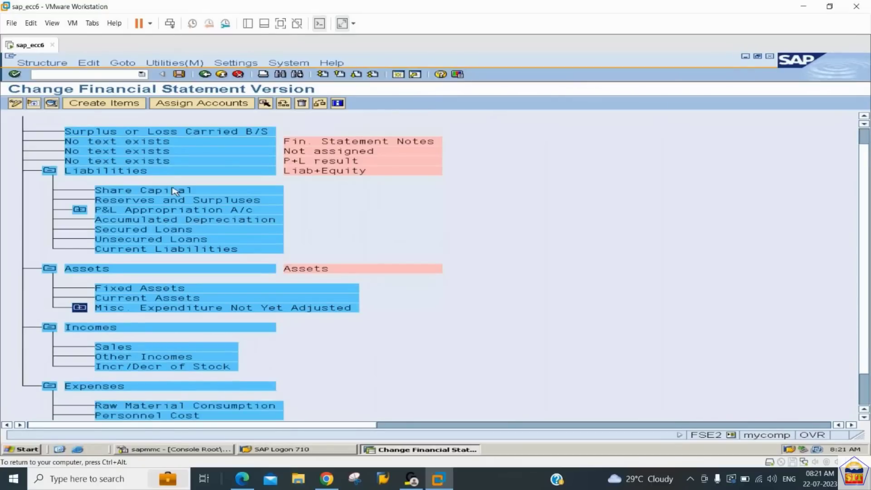
# - Assign accounts 100000 to 100099 to the Share Capital item for both debit and credit balances
pyautogui.click(142, 190)
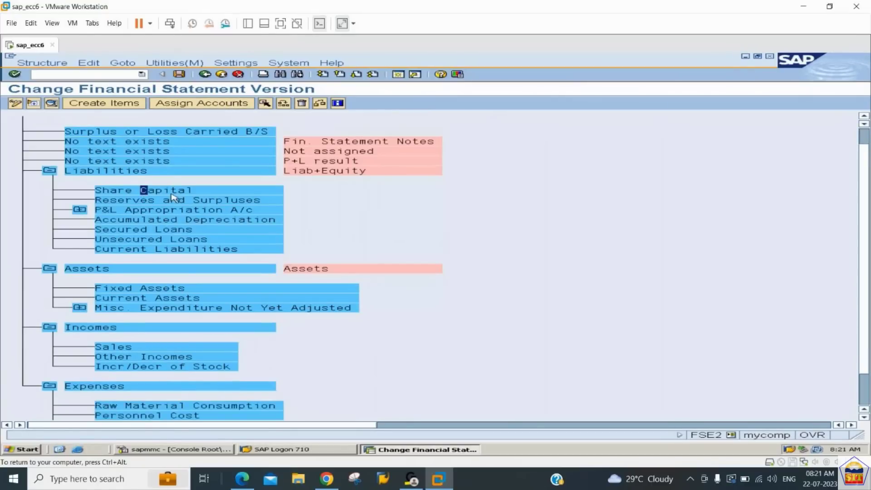
pyautogui.click(231, 106)
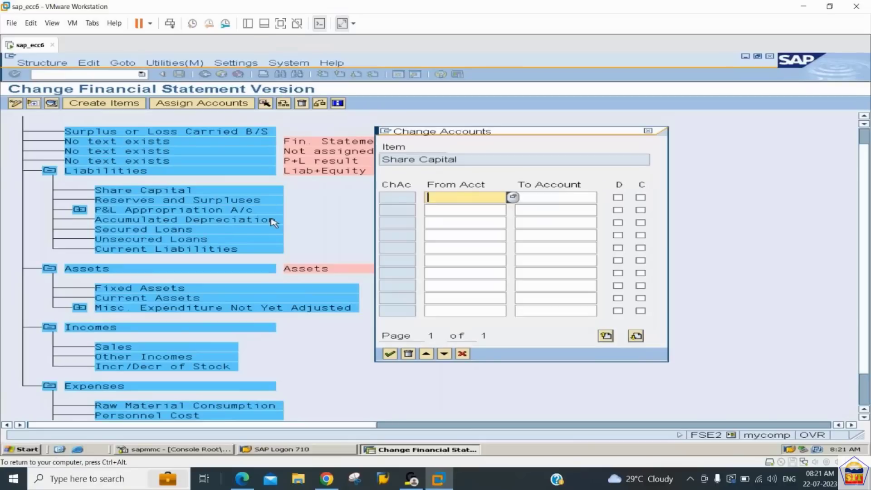
pyautogui.write('100000')
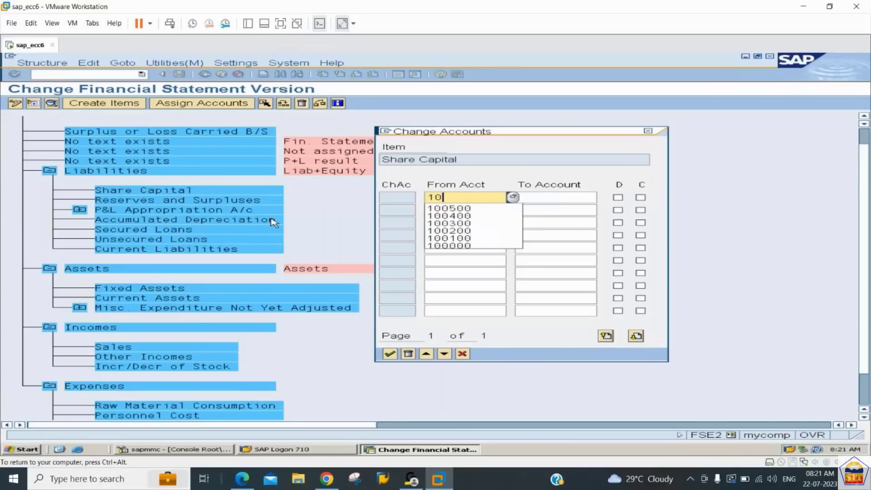
pyautogui.press('Tab')
pyautogui.write('1000')
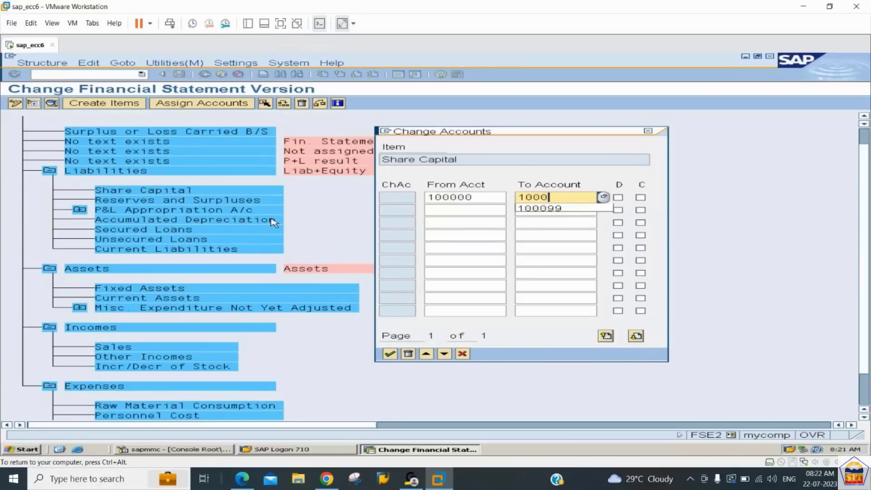
pyautogui.write('99')
pyautogui.press('Tab')
pyautogui.press('space')
pyautogui.press('Tab')
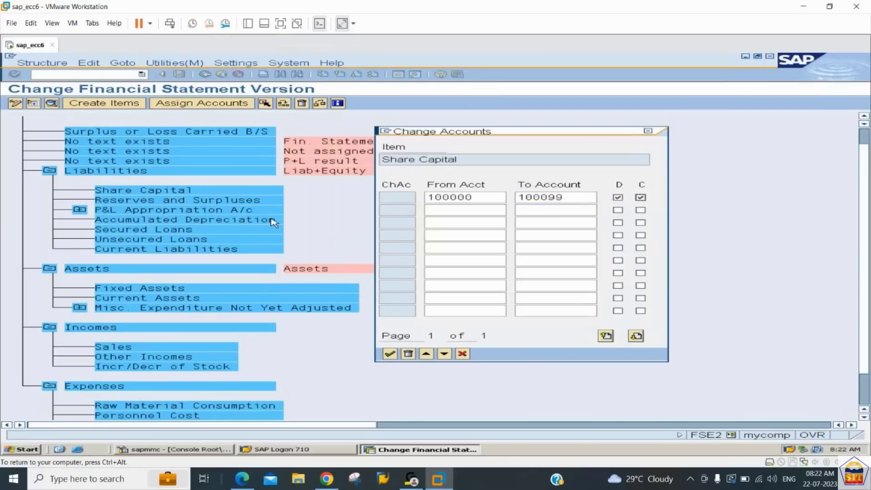
pyautogui.press('Return')
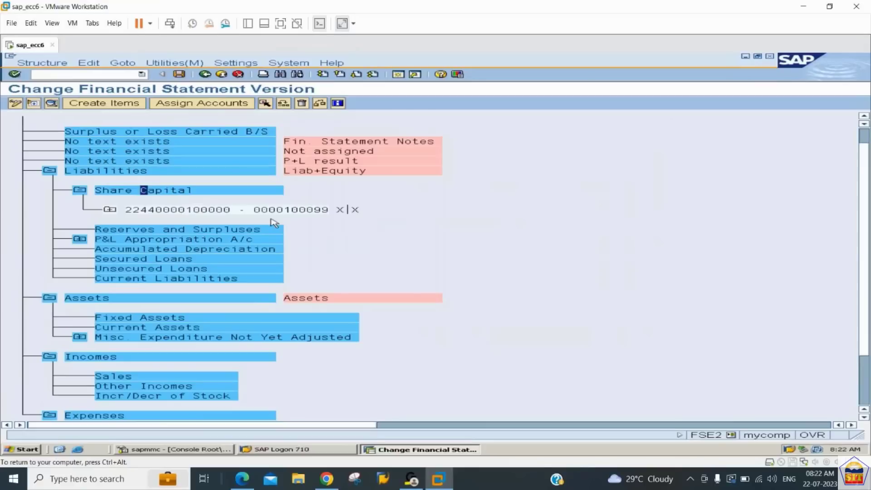
# - Assign accounts 100100 to 100199 to the Reserves and Surpluses item for both debit and credit balances
pyautogui.click(159, 230)
pyautogui.click(183, 103)
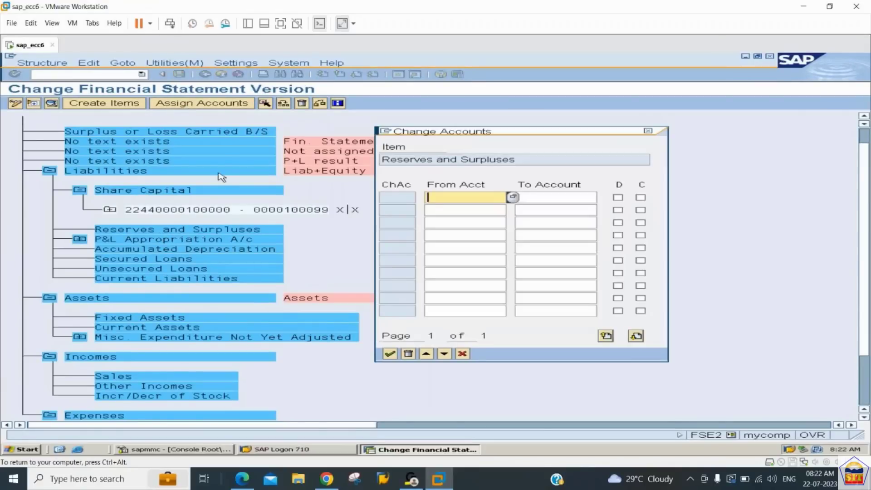
pyautogui.write('100100')
pyautogui.press('Tab')
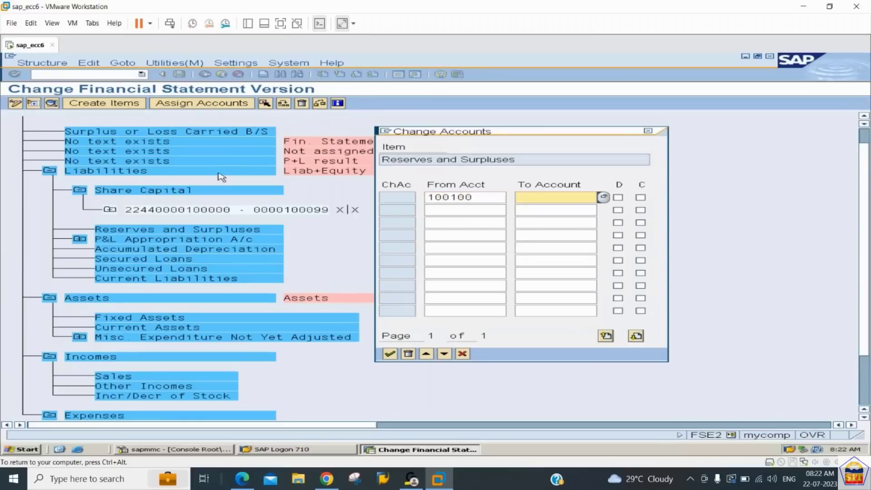
pyautogui.write('110')
pyautogui.press('BackSpace')
pyautogui.press('BackSpace')
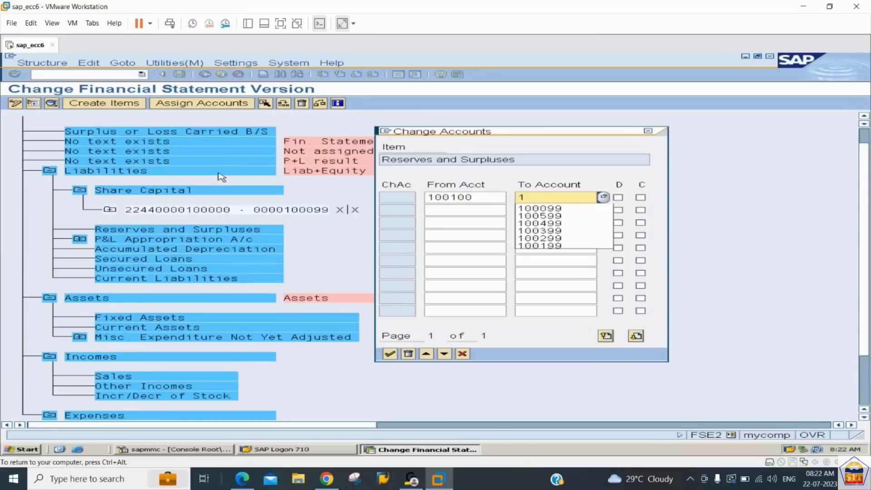
pyautogui.write('00119')
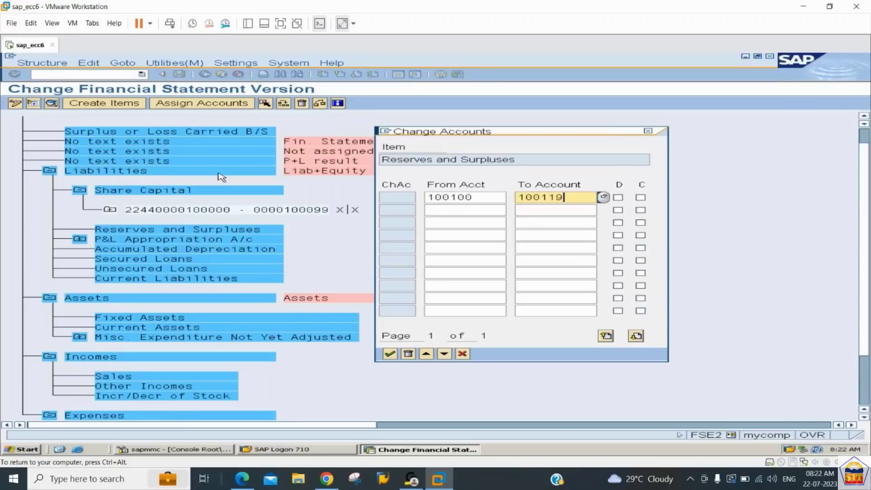
pyautogui.press('BackSpace')
pyautogui.press('BackSpace')
pyautogui.write('99')
pyautogui.press('Tab')
pyautogui.press('space')
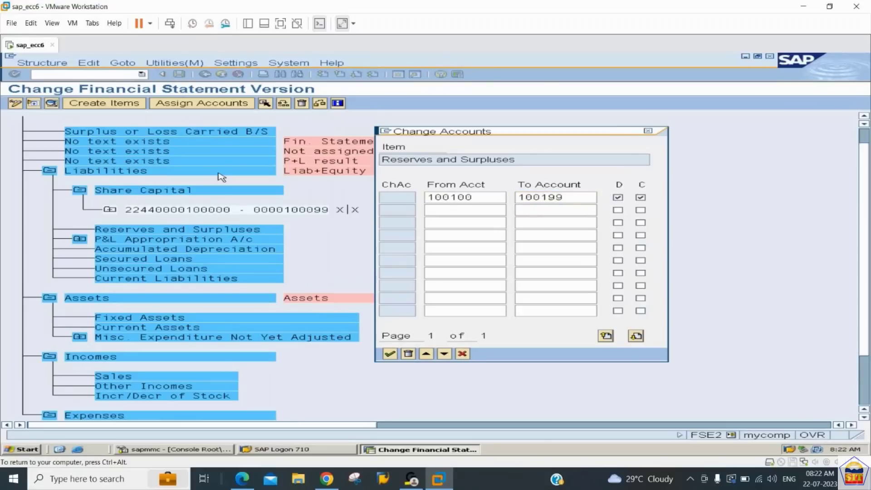
pyautogui.press('Return')
# - Assign accounts 100200 to 100299 to the Accumulated Depreciation item for both debit and credit balances
pyautogui.click(159, 278)
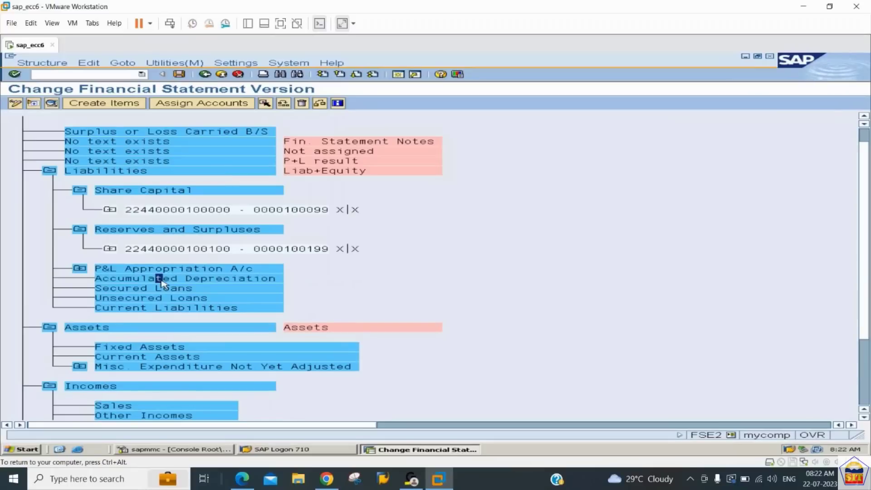
pyautogui.click(182, 104)
pyautogui.write('1')
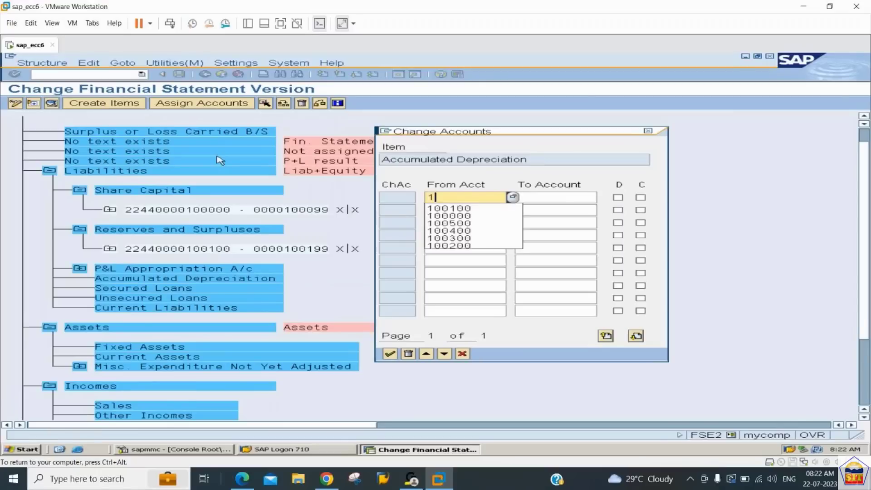
pyautogui.write('00200')
pyautogui.press('Tab')
pyautogui.write('100299')
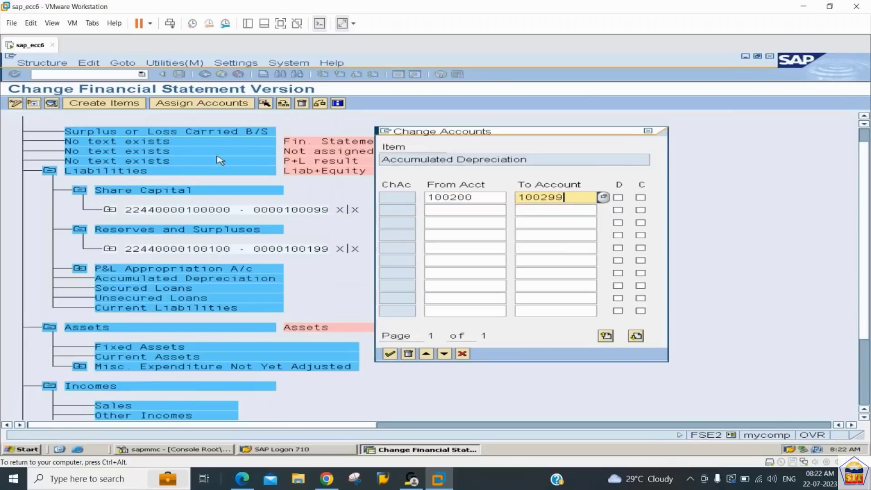
pyautogui.press('Tab')
pyautogui.press('Return')
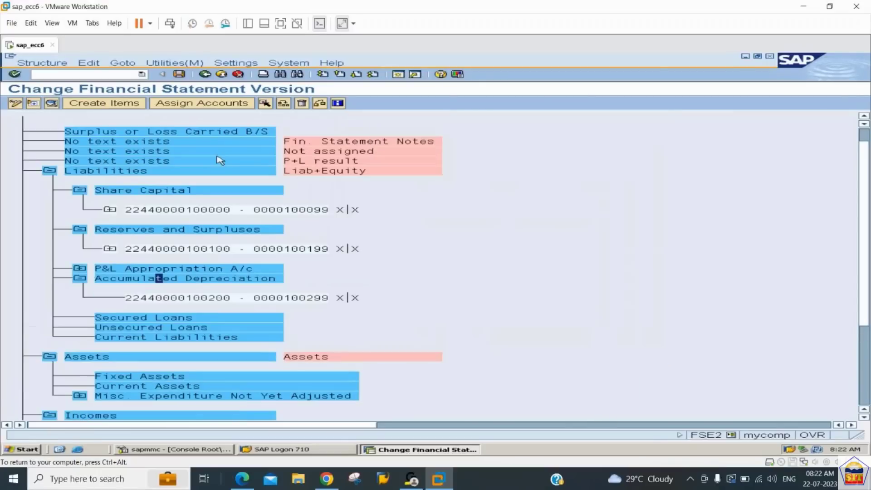
# - Assign accounts 100300 to 100399 to the Secured Loans item for both debit and credit balances
pyautogui.click(129, 317)
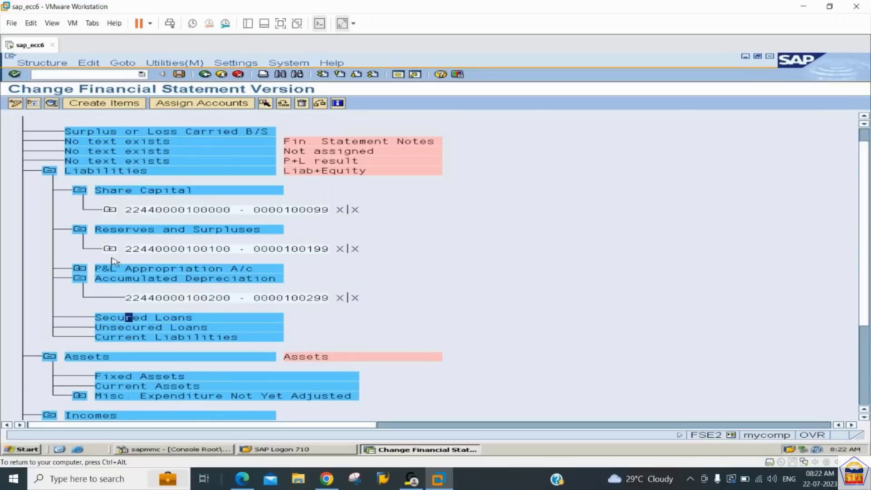
pyautogui.click(215, 104)
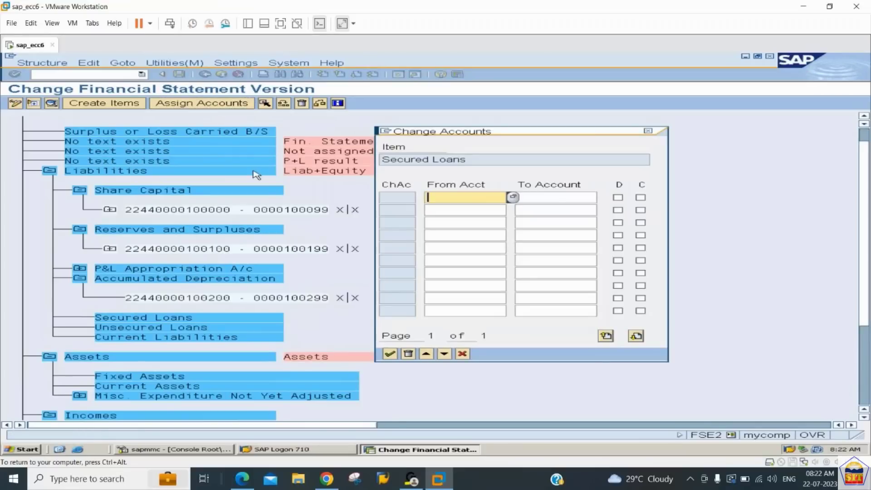
pyautogui.write('100300')
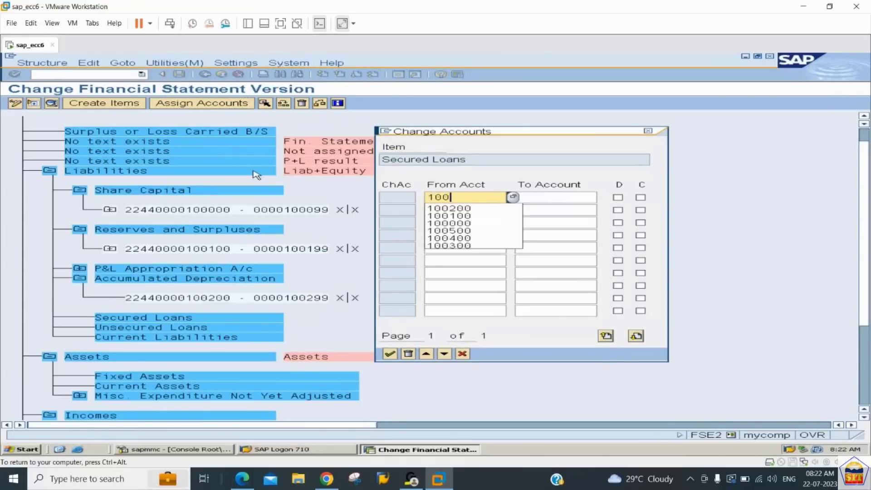
pyautogui.press('Tab')
pyautogui.write('100399')
pyautogui.press('Return')
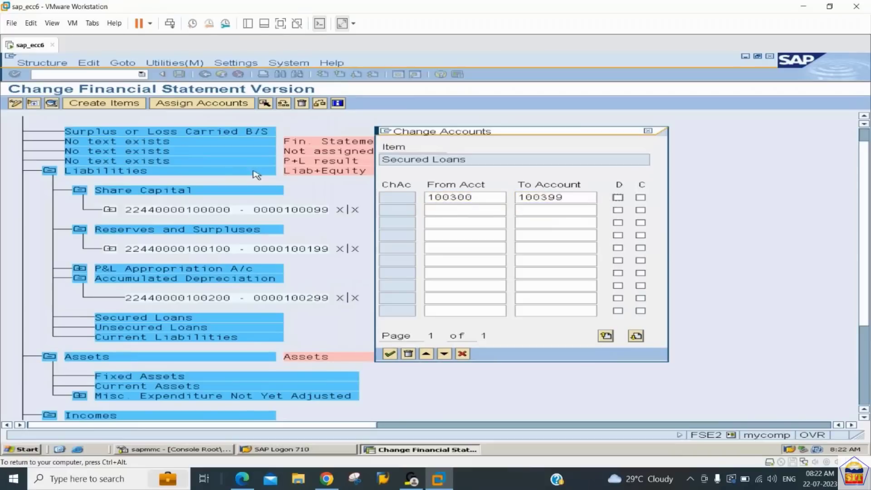
pyautogui.press('Return')
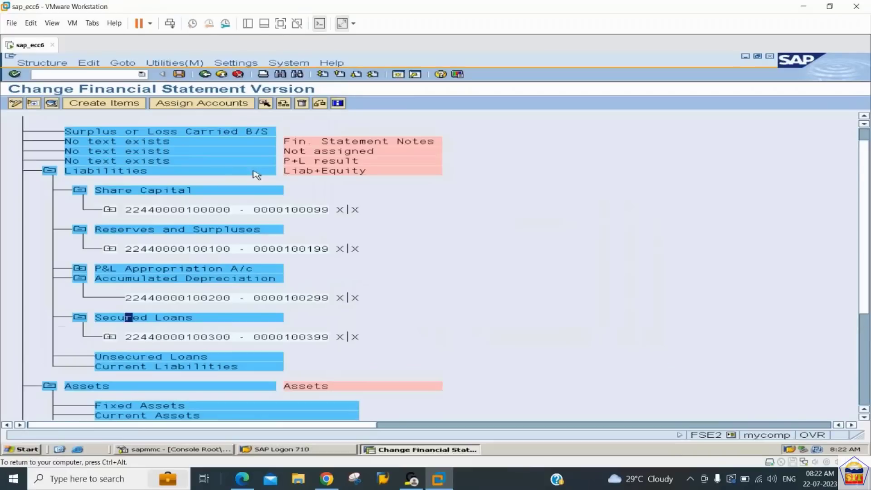
# - Assign accounts 100400 to 100499 to the Unsecured Loans item for both debit and credit balances
pyautogui.click(155, 358)
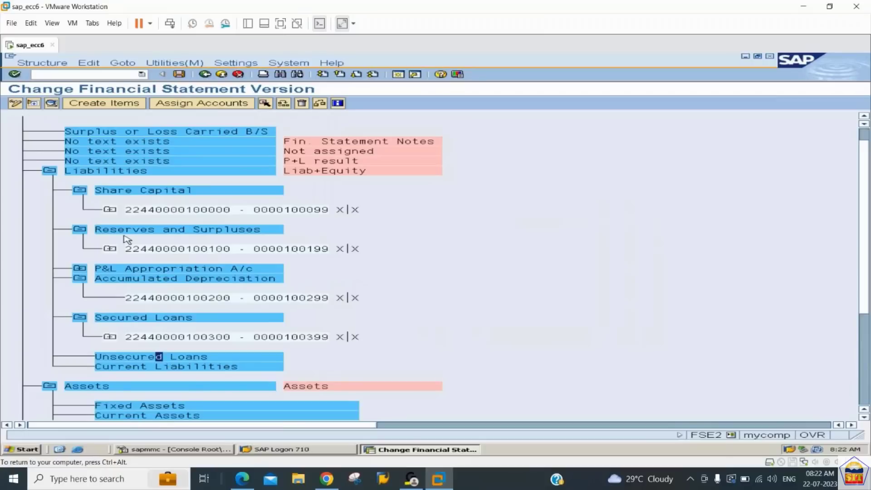
pyautogui.click(202, 103)
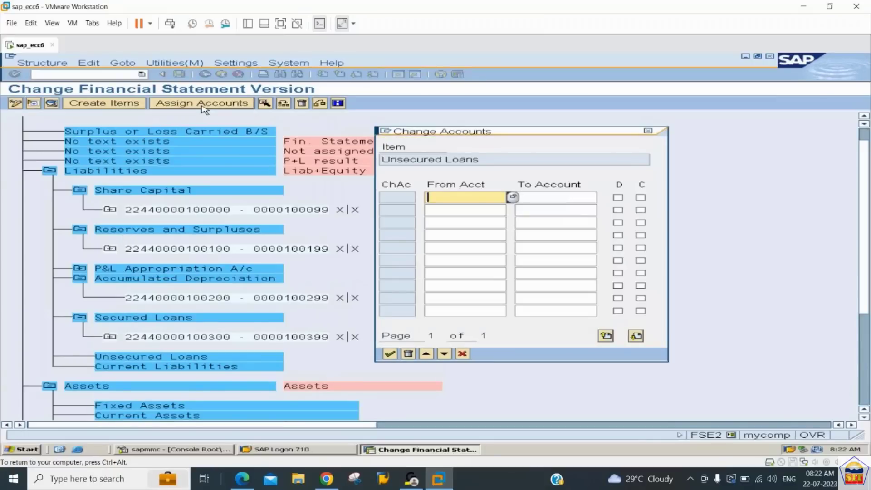
pyautogui.write('100400')
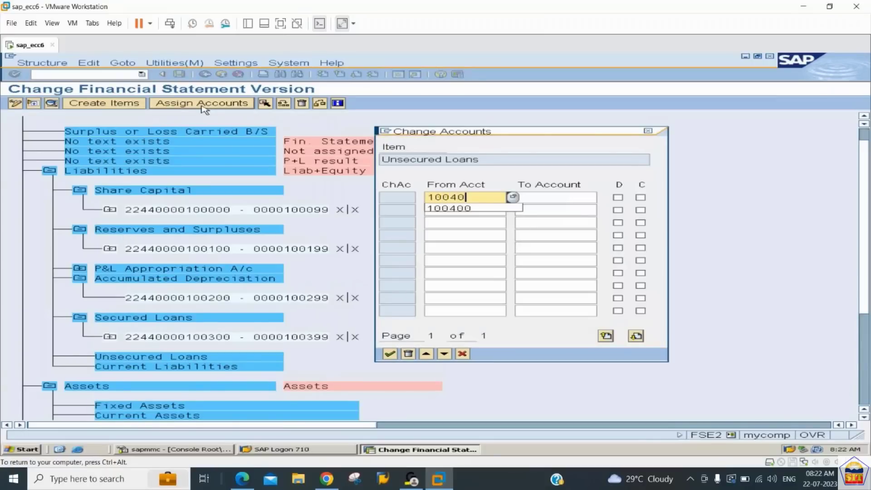
pyautogui.press('Tab')
pyautogui.write('0')
pyautogui.write('100499')
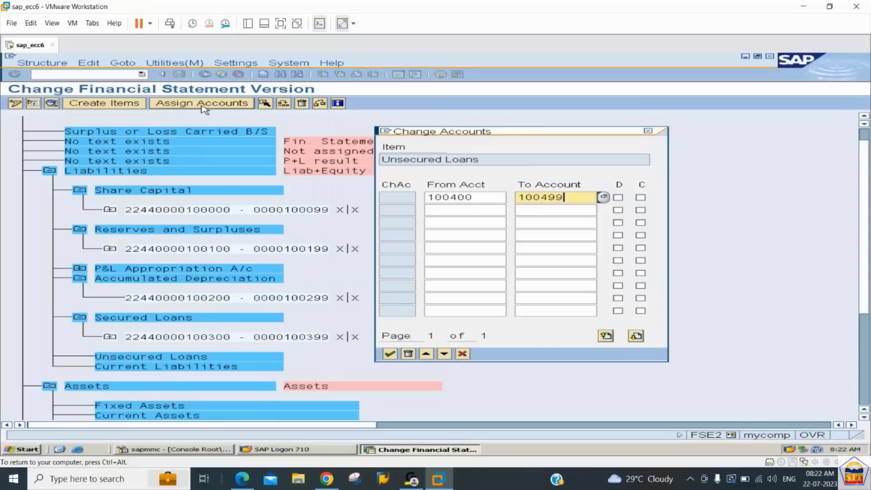
pyautogui.press('Tab')
pyautogui.press('space')
pyautogui.press('Tab')
pyautogui.press('space')
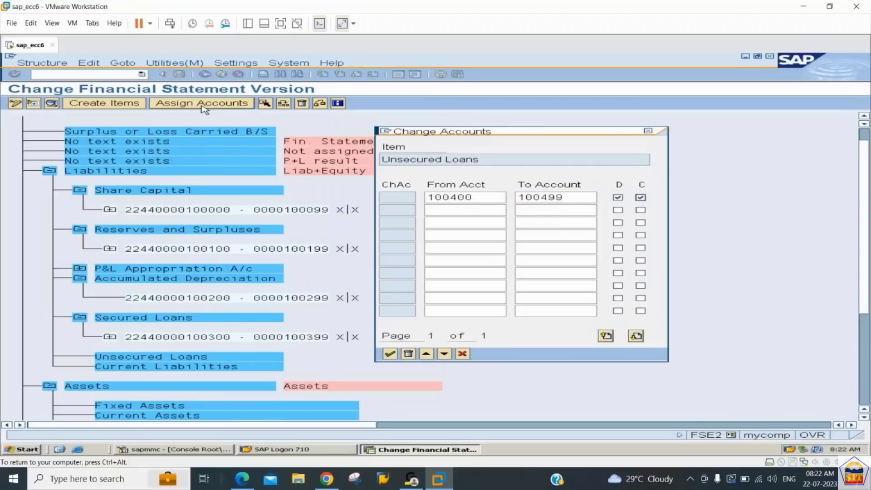
pyautogui.press('Return')
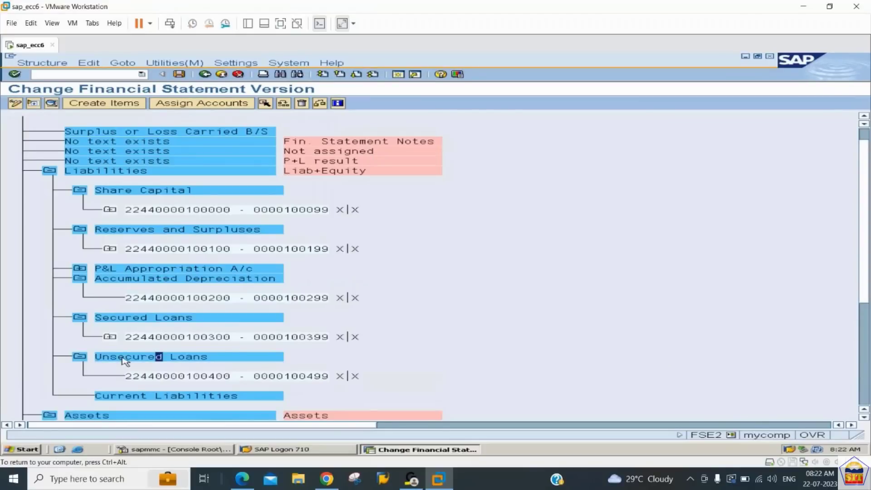
# - Assign accounts 100500 to 100599 to the Current Liabilities item for both debit and credit balances
pyautogui.click(155, 396)
pyautogui.click(201, 107)
pyautogui.write('100500')
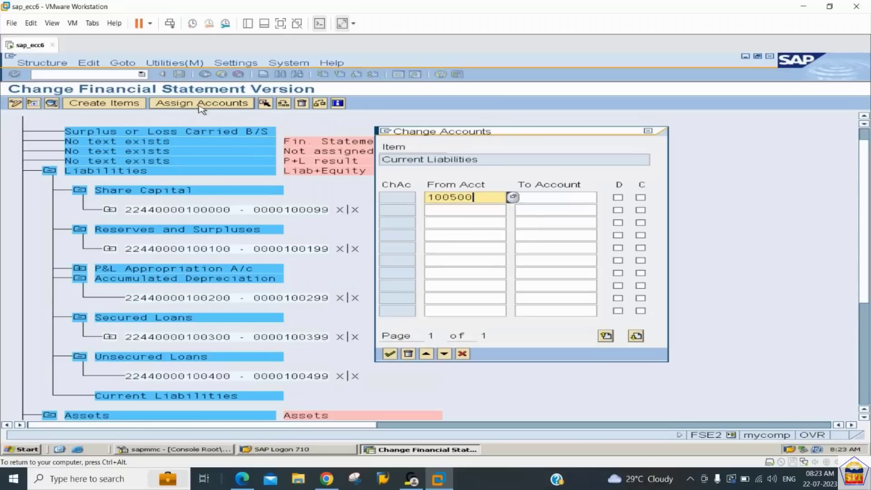
pyautogui.press('Tab')
pyautogui.write('100599')
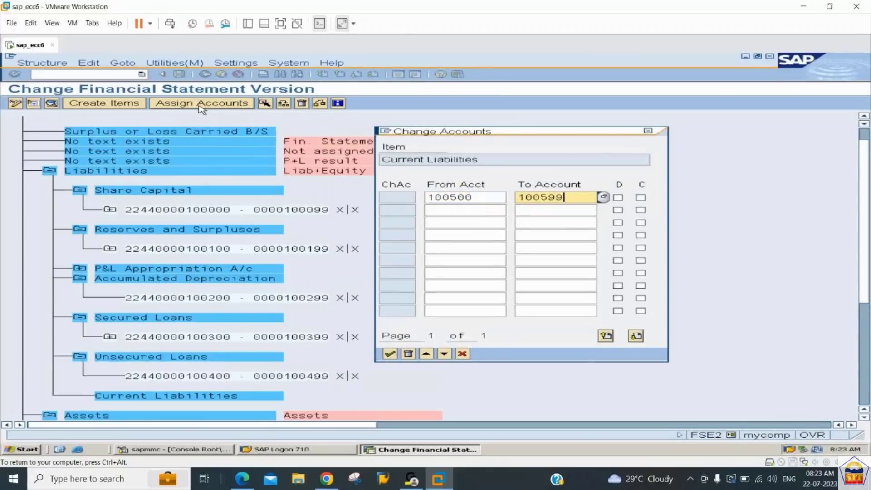
pyautogui.press('Return')
pyautogui.press('Return')
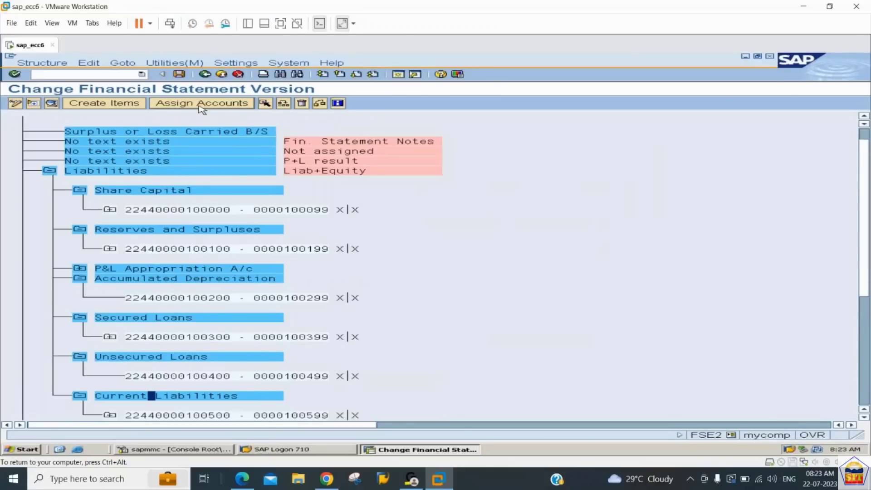
# - Collapse the Liabilities node and assign accounts 200000 to 200099 to the Fixed Assets item for both debit and credit balances
pyautogui.click(49, 171)
pyautogui.click(128, 200)
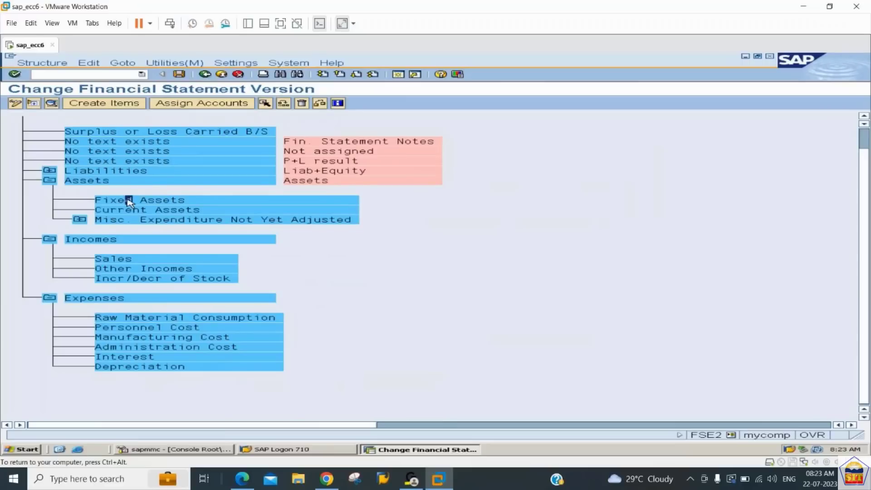
pyautogui.click(201, 104)
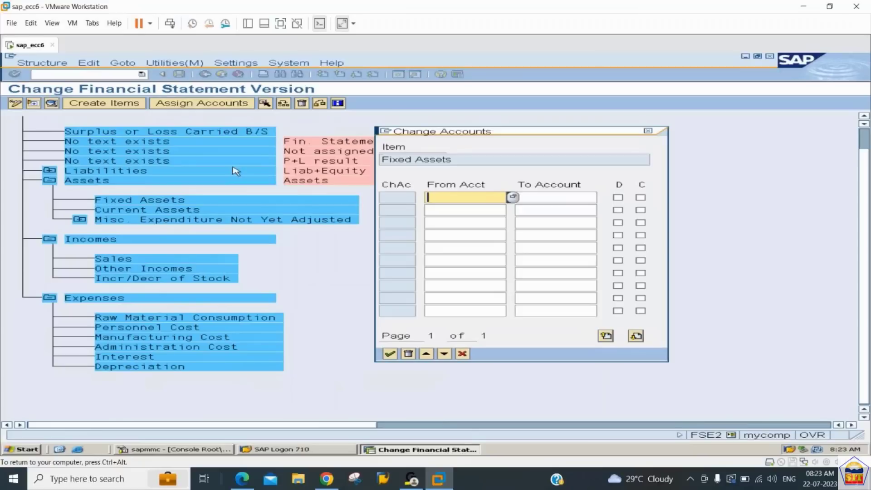
pyautogui.write('20')
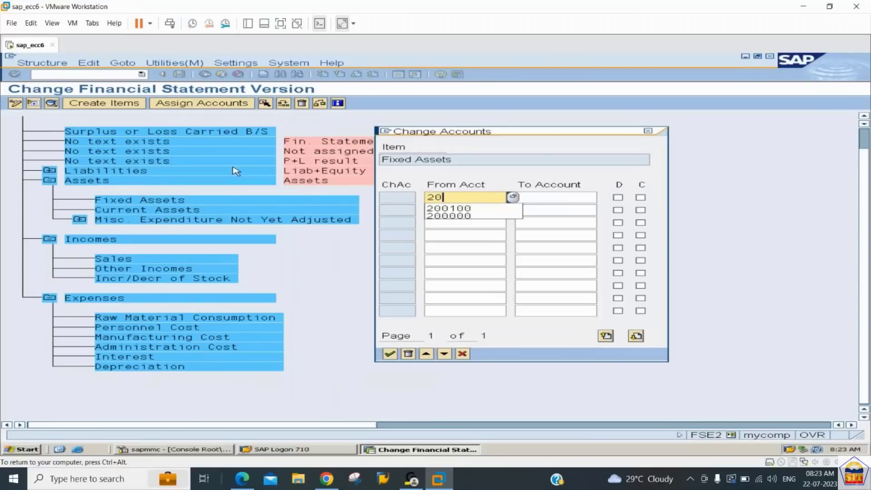
pyautogui.write('00000')
pyautogui.press('Tab')
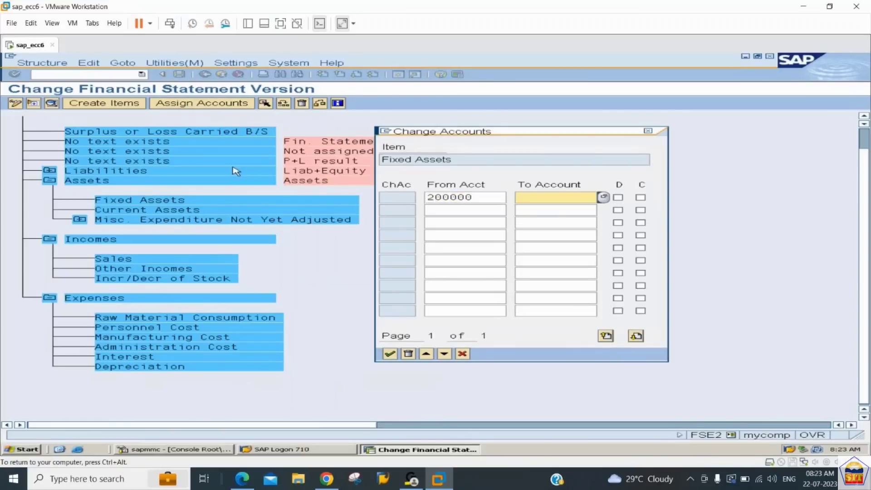
pyautogui.write('200099')
pyautogui.press('Tab')
pyautogui.press('space')
pyautogui.press('Tab')
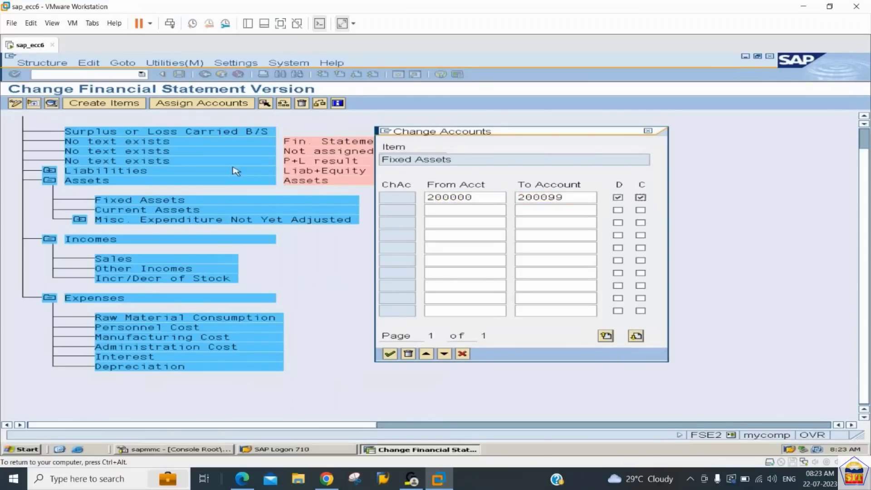
pyautogui.press('Return')
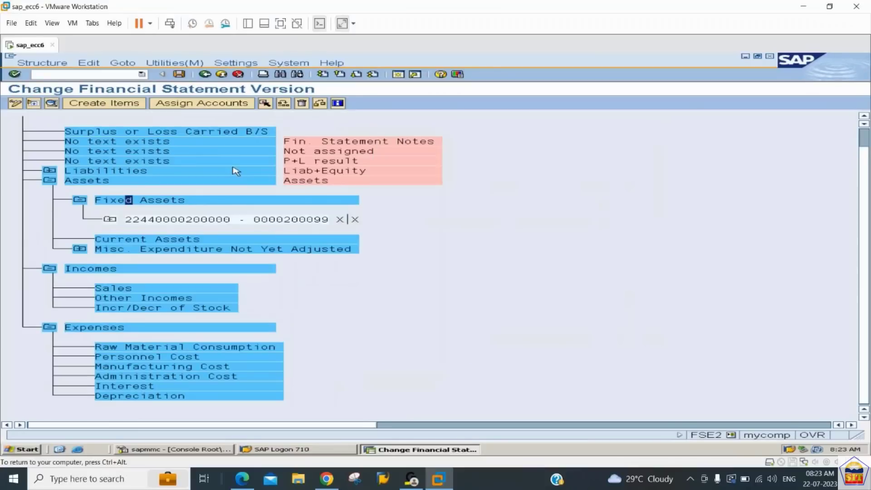
# - Assign accounts 200100 to 200199 to the Current Assets item for both debit and credit balances
pyautogui.click(170, 240)
pyautogui.click(229, 104)
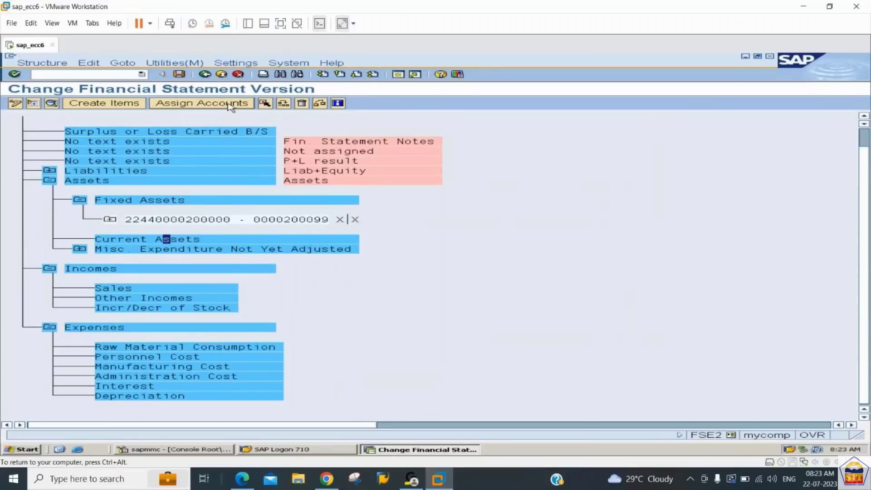
pyautogui.write('200100')
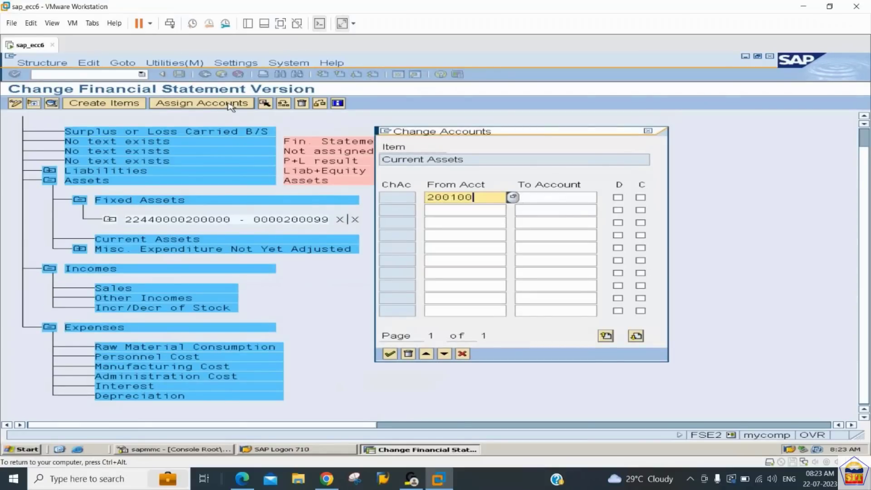
pyautogui.press('Tab')
pyautogui.write('200199')
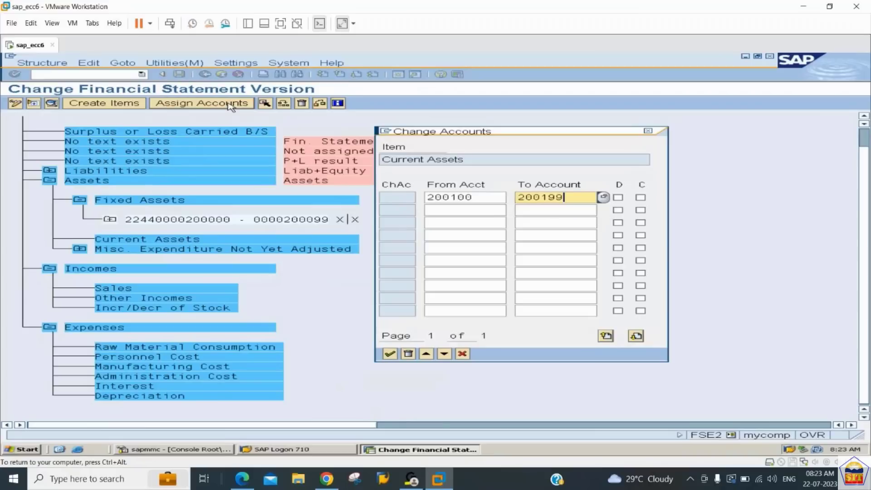
pyautogui.press('Return')
pyautogui.press('Return')
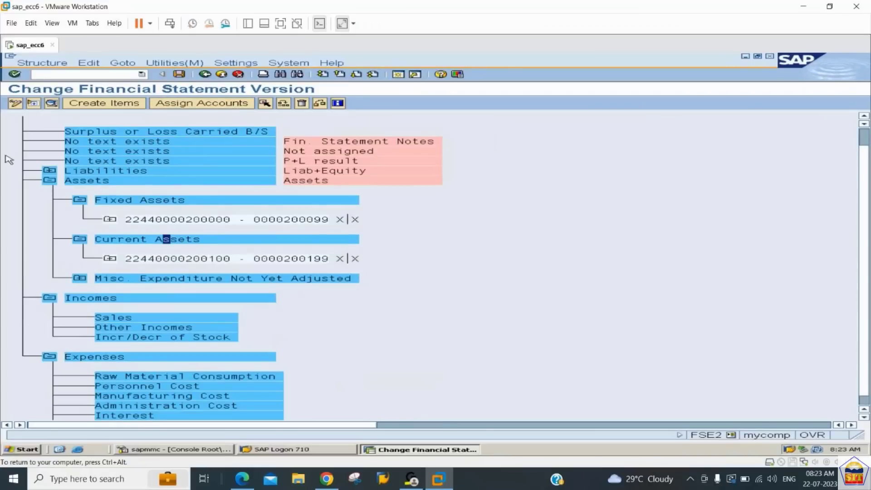
# - Collapse the Assets node and assign accounts 300000 to 300099 to the Sales item for both debit and credit balances
pyautogui.click(48, 181)
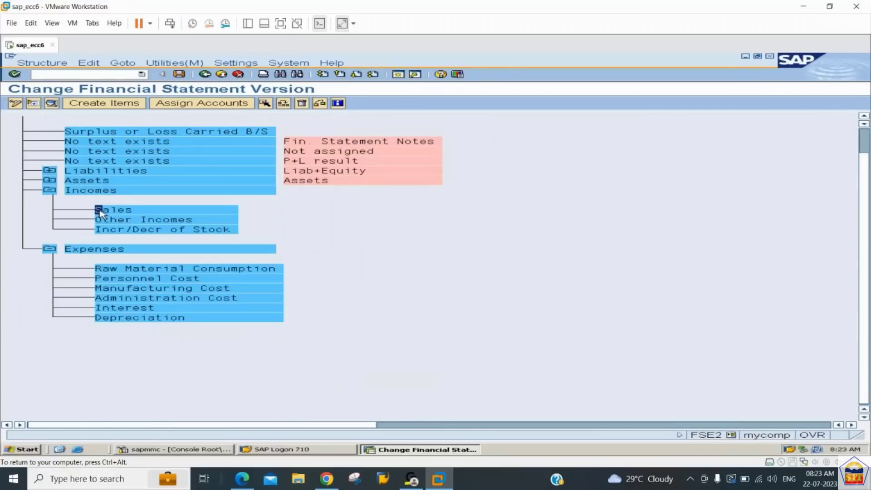
pyautogui.click(212, 105)
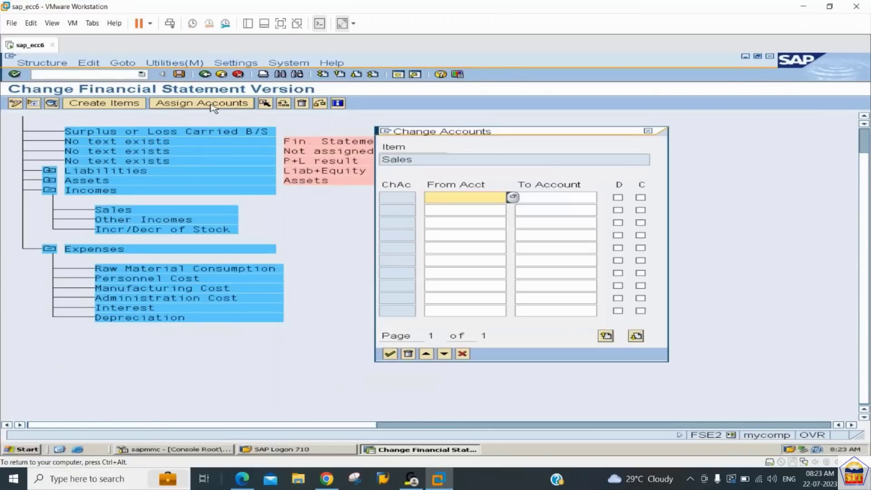
pyautogui.write('300000')
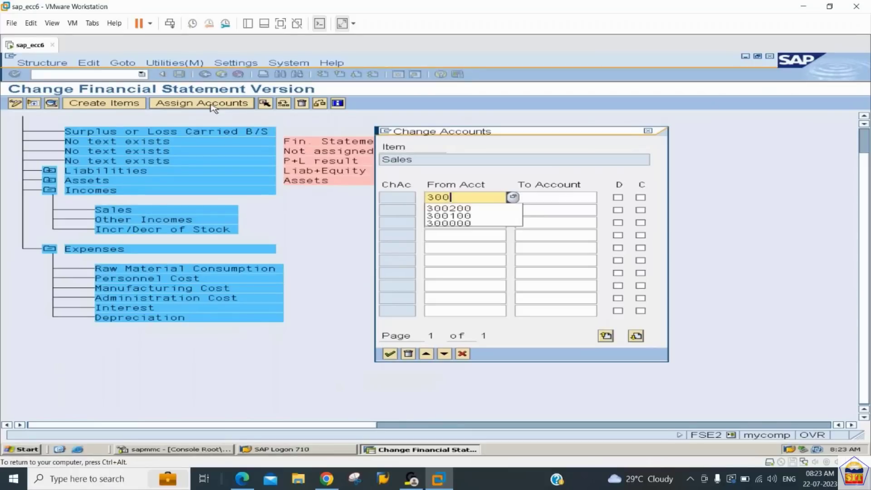
pyautogui.press('Tab')
pyautogui.write('300099')
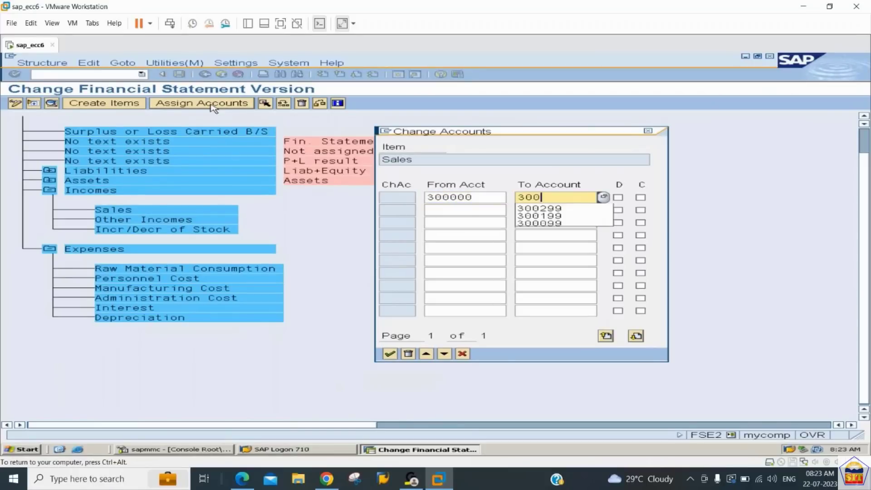
pyautogui.press('Tab')
pyautogui.press('Tab')
pyautogui.press('Return')
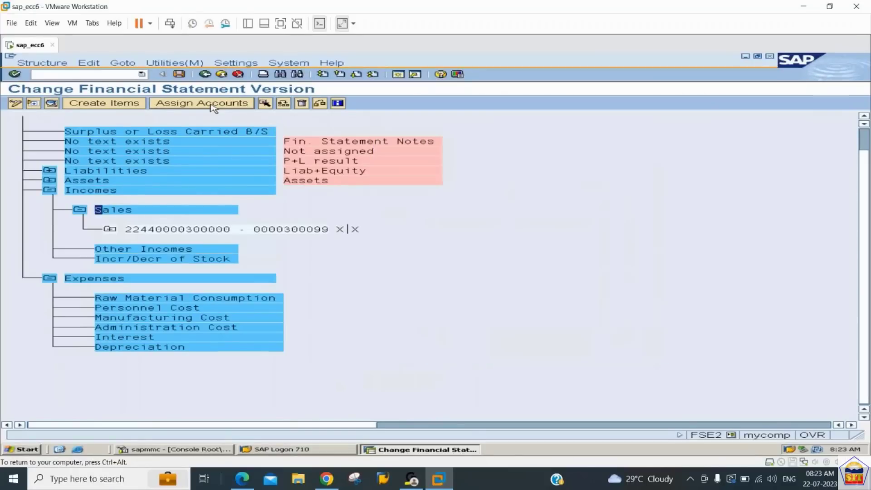
# - Assign accounts 300100 to 300199 to the Other Incomes item for both debit and credit balances
pyautogui.click(161, 248)
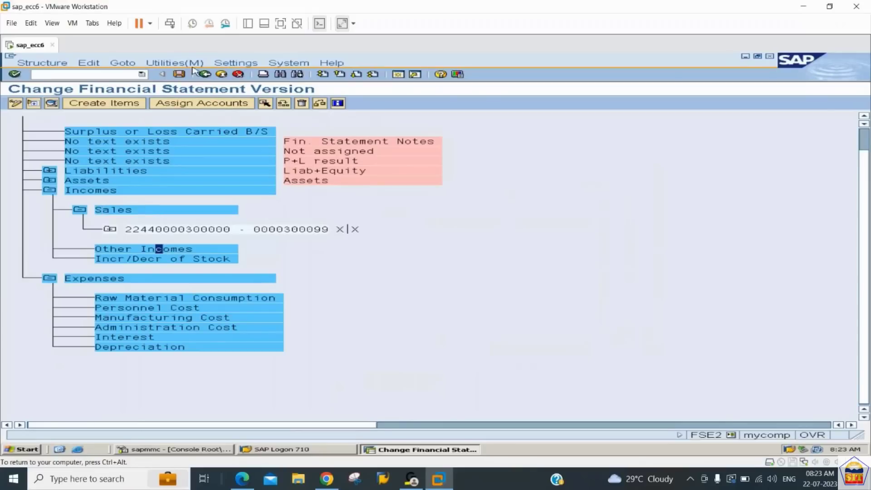
pyautogui.click(213, 105)
pyautogui.write('300100')
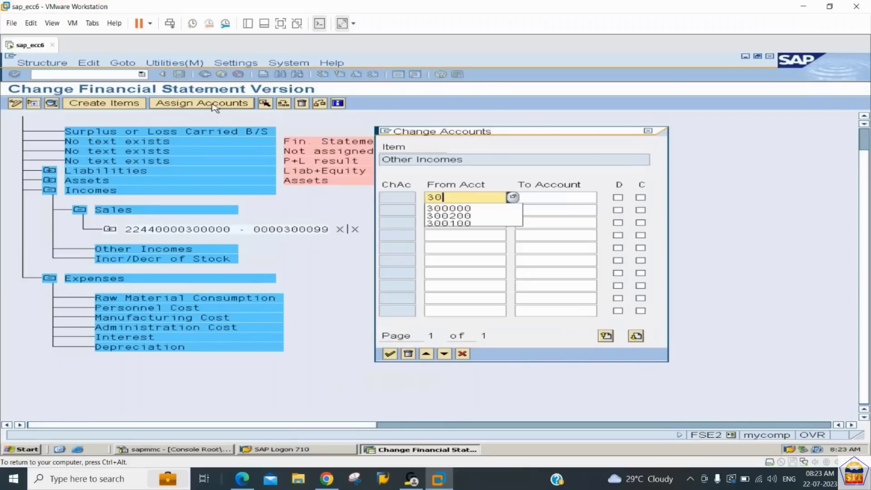
pyautogui.press('Tab')
pyautogui.write('300199')
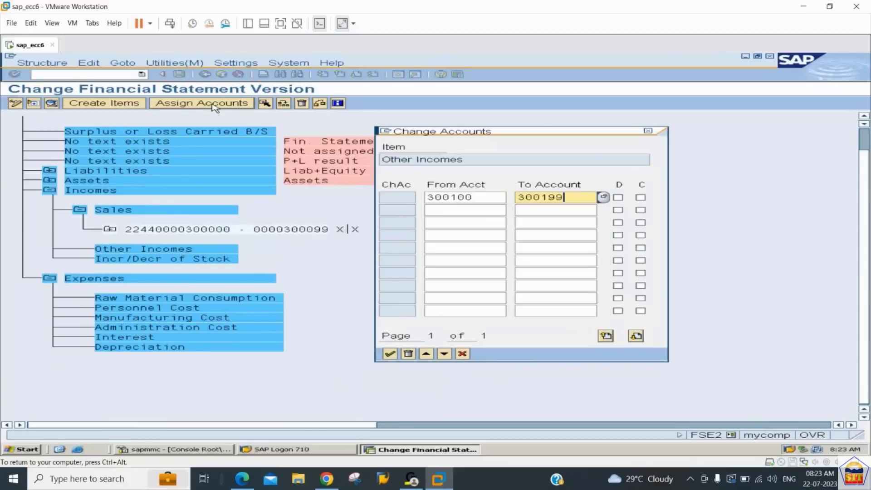
pyautogui.press('Tab')
pyautogui.press('space')
pyautogui.press('Return')
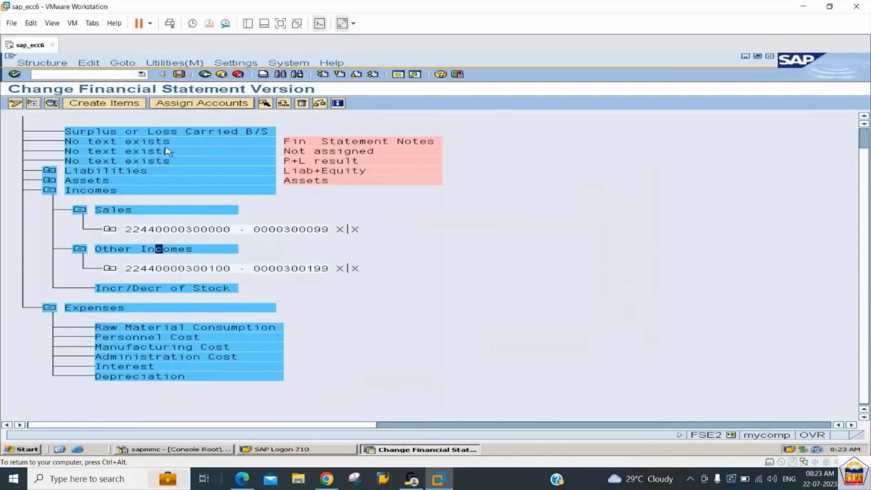
# - Assign accounts 300200 to 300299 to the Incr/Decr of Stock item for both debit and credit balances
pyautogui.click(176, 289)
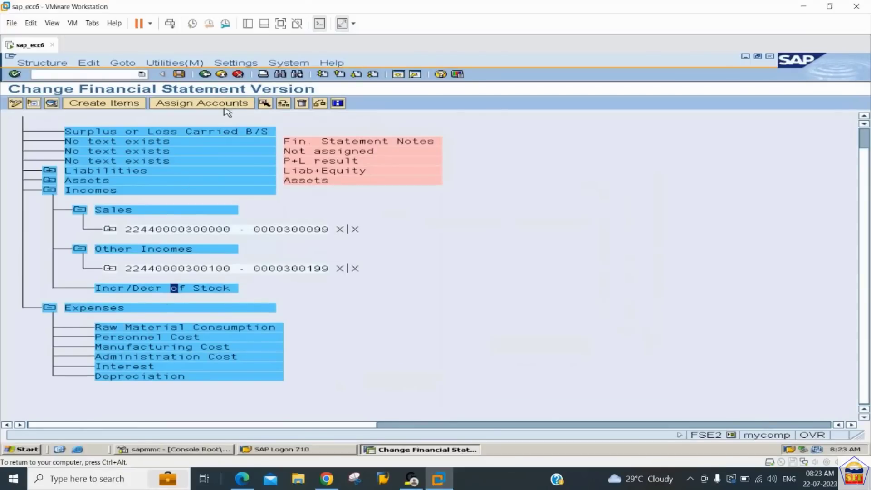
pyautogui.click(223, 104)
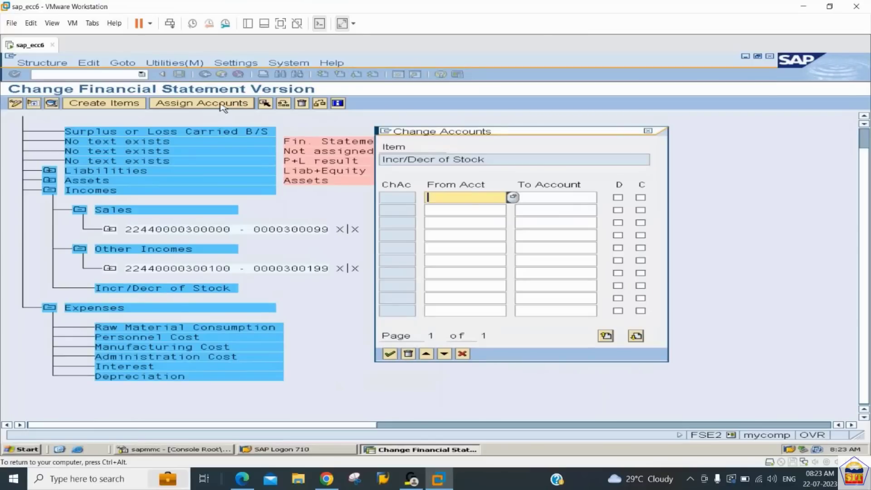
pyautogui.write('300200')
pyautogui.press('Tab')
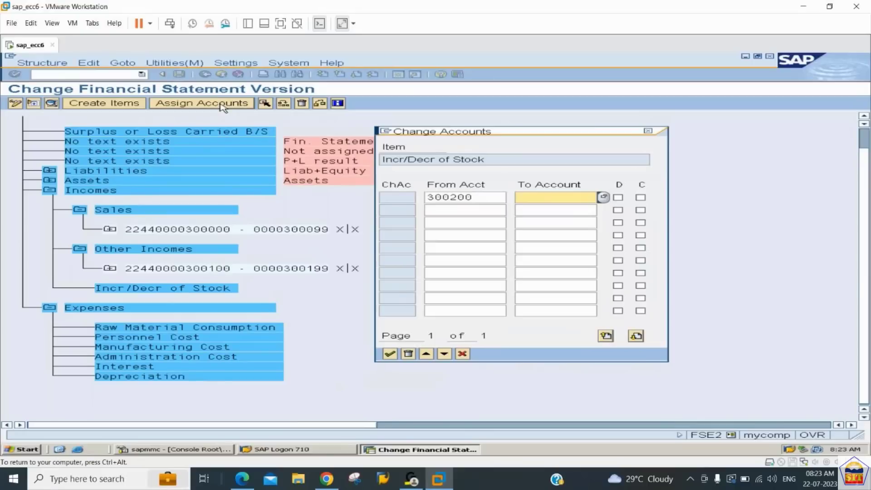
pyautogui.write('300299')
pyautogui.press('Tab')
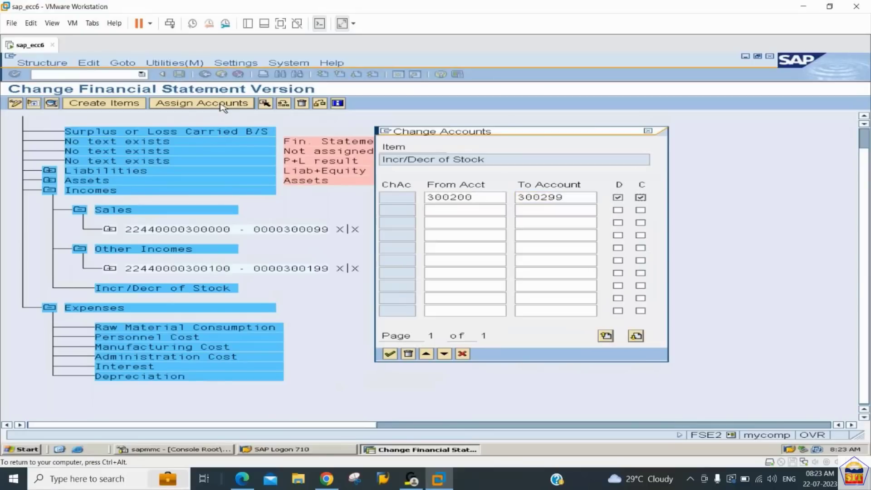
pyautogui.press('Return')
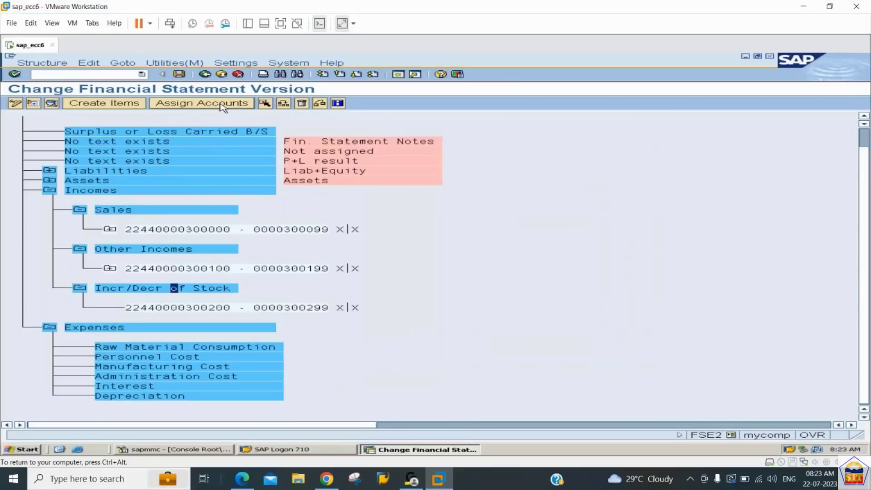
# - Collapse Incomes, select the Raw Material Consumption item, and look up the expense account ranges in Practice_Basic Settings.pdf
pyautogui.click(49, 190)
pyautogui.click(114, 220)
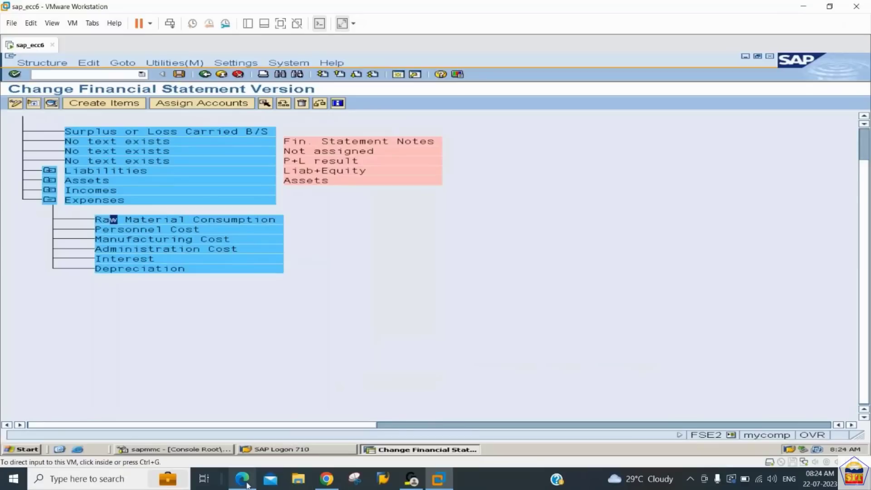
pyautogui.click(298, 481)
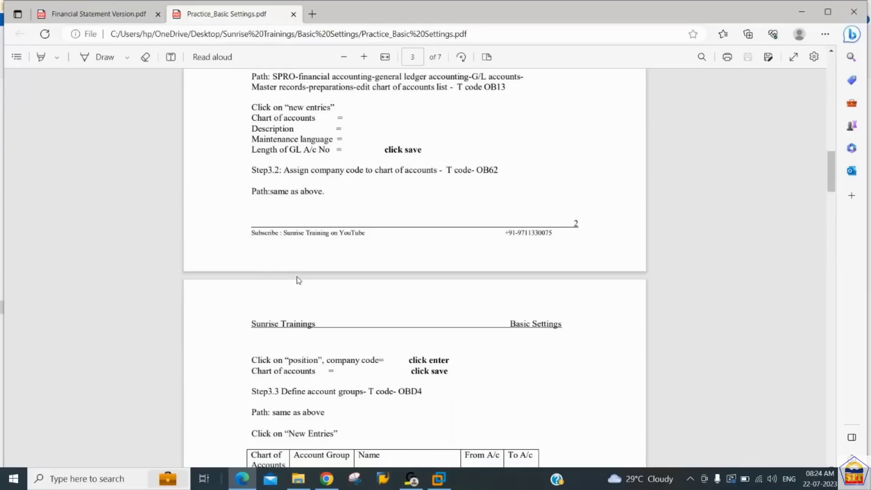
pyautogui.scroll(-6, 298, 281)
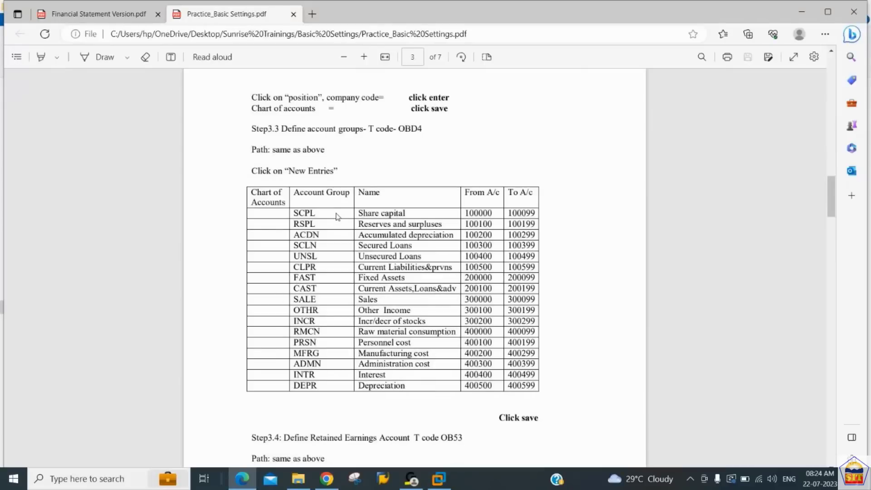
pyautogui.hotkey('alt', 'Tab')
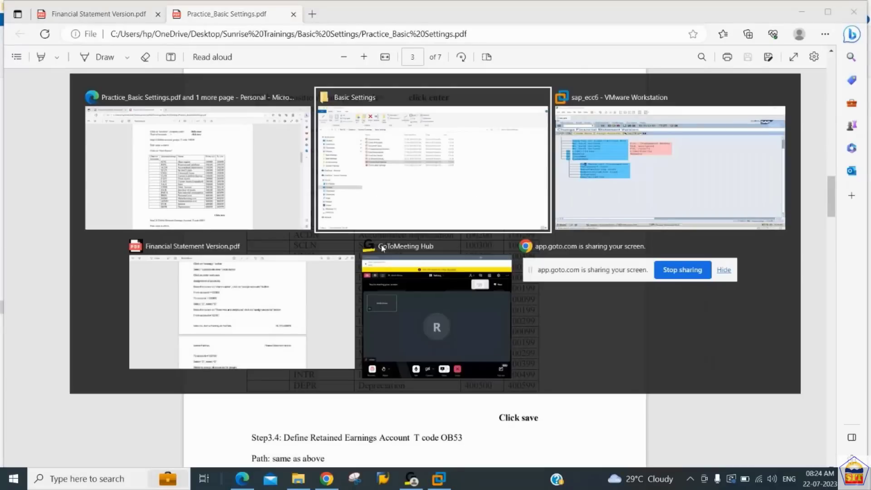
pyautogui.press('Tab')
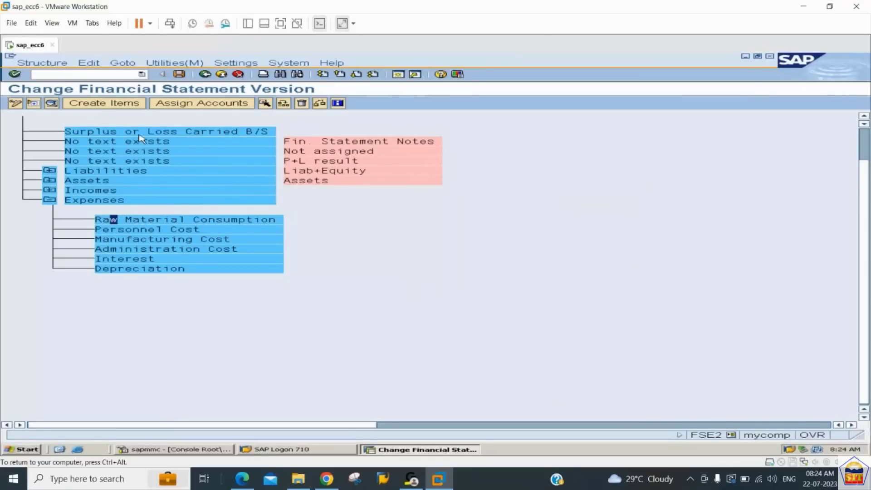
# - Assign accounts 400000 to 400099 to the Raw Material Consumption item for both debit and credit balances
pyautogui.click(199, 105)
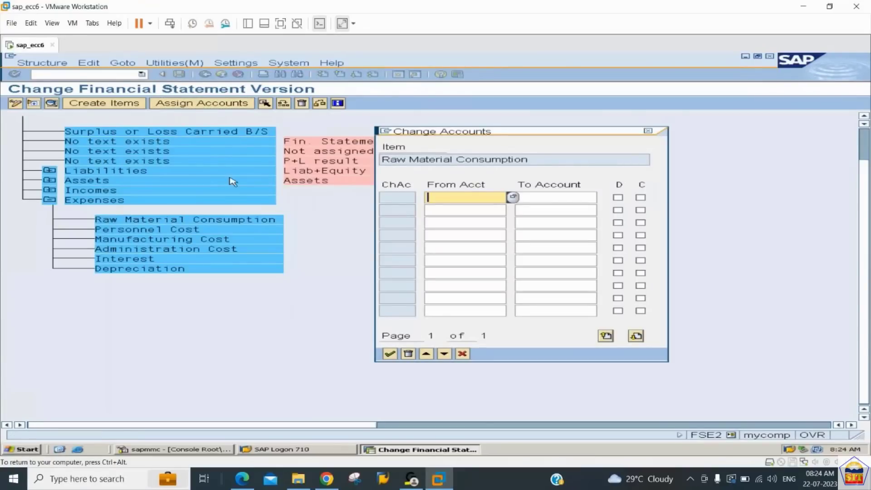
pyautogui.write('400000')
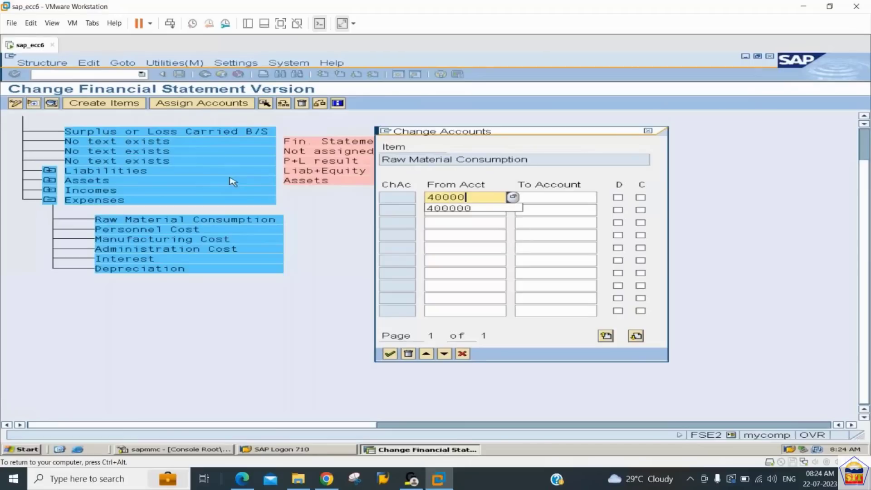
pyautogui.press('Tab')
pyautogui.write('490')
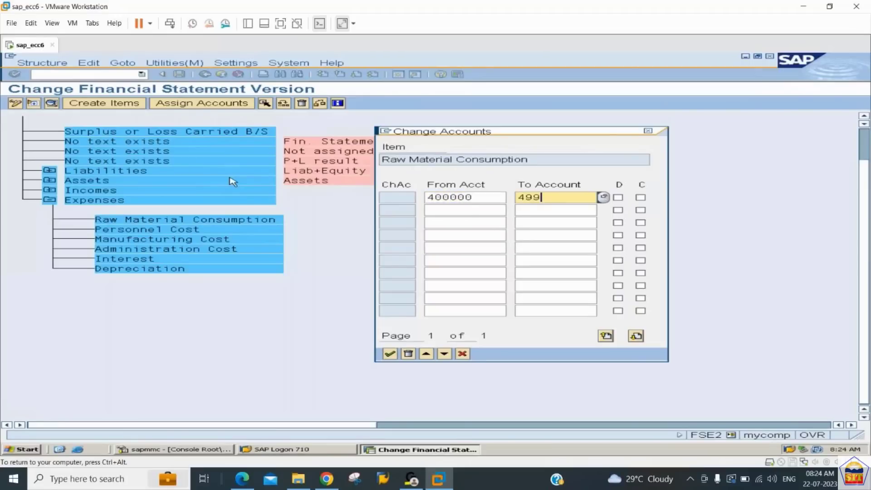
pyautogui.press('BackSpace')
pyautogui.press('BackSpace')
pyautogui.write('00099')
pyautogui.press('Tab')
pyautogui.press('space')
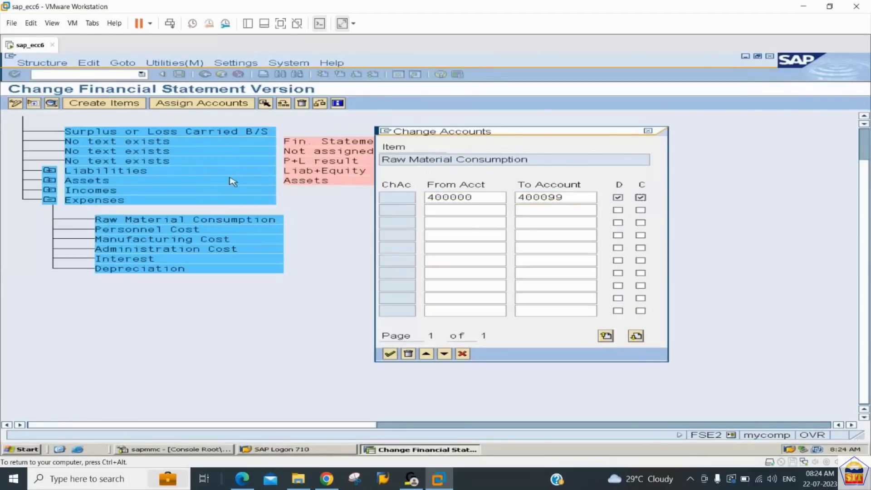
pyautogui.press('Return')
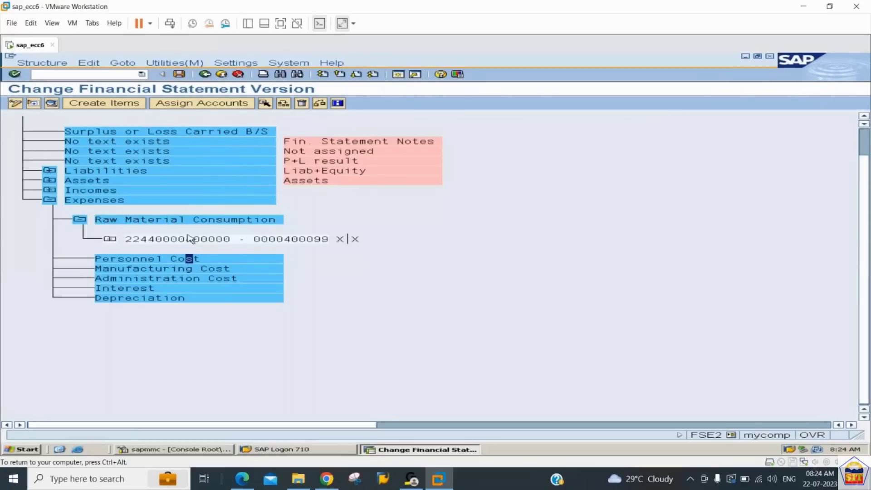
# - Assign accounts 400100 to 400199 to the Personnel Cost item for both debit and credit balances
pyautogui.click(231, 106)
pyautogui.write('40010')
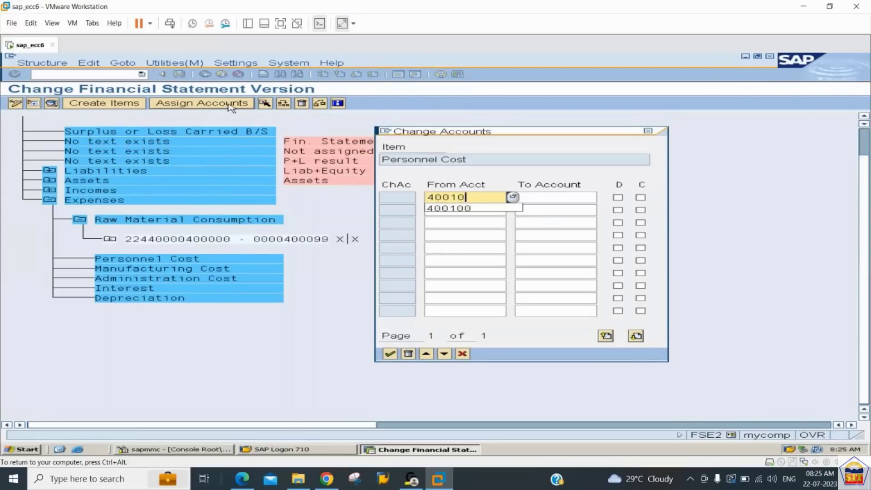
pyautogui.write('0')
pyautogui.press('Tab')
pyautogui.write('400199')
pyautogui.press('Tab')
pyautogui.press('space')
pyautogui.press('Tab')
pyautogui.press('space')
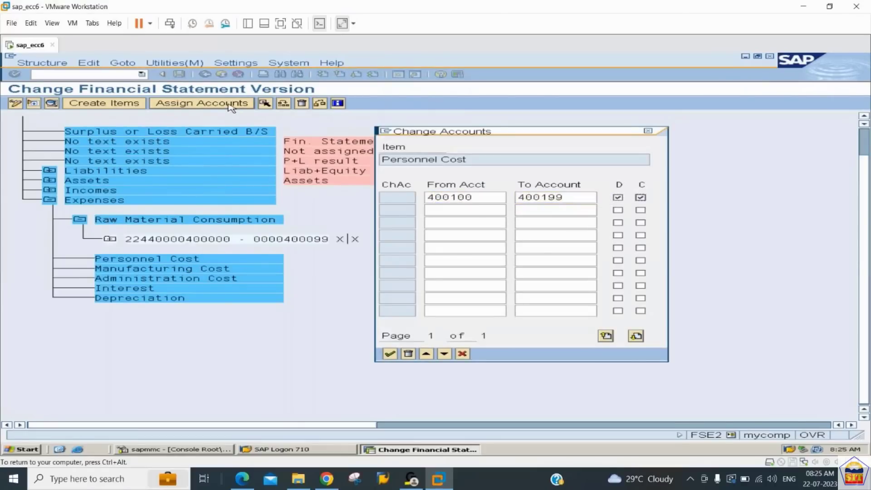
pyautogui.press('Return')
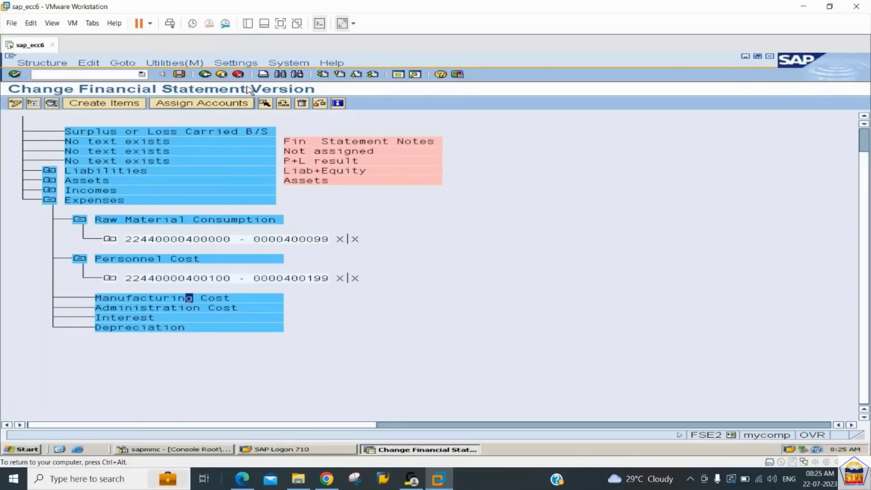
# - Assign accounts 400300 to 400399 to the Manufacturing Cost item for both debit and credit balances
pyautogui.click(231, 106)
pyautogui.write('400300')
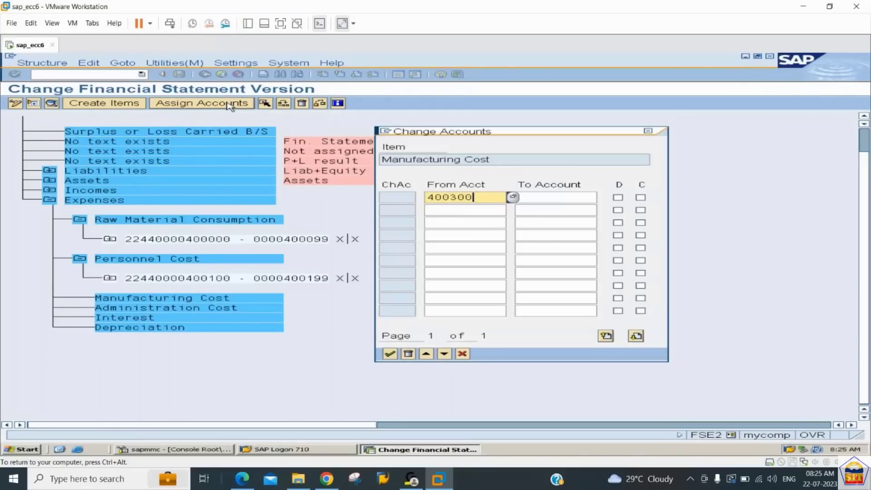
pyautogui.press('Tab')
pyautogui.write('400399')
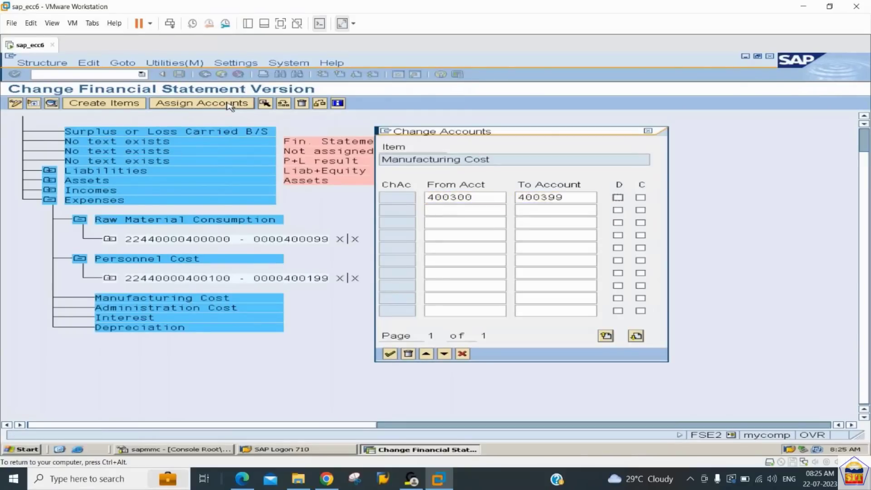
pyautogui.press('Return')
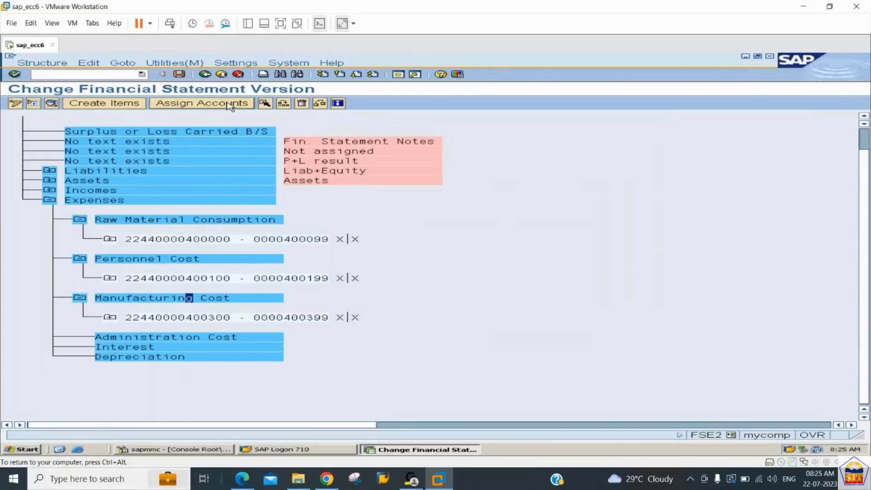
pyautogui.click(196, 338)
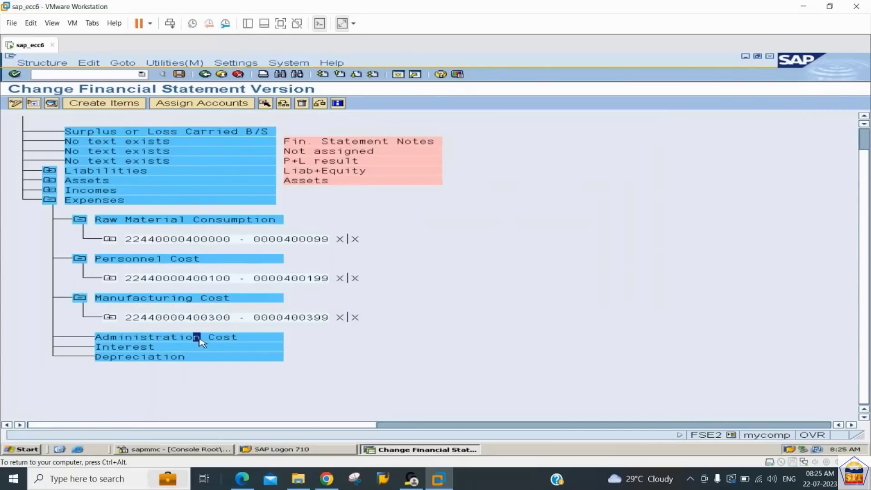
pyautogui.click(235, 104)
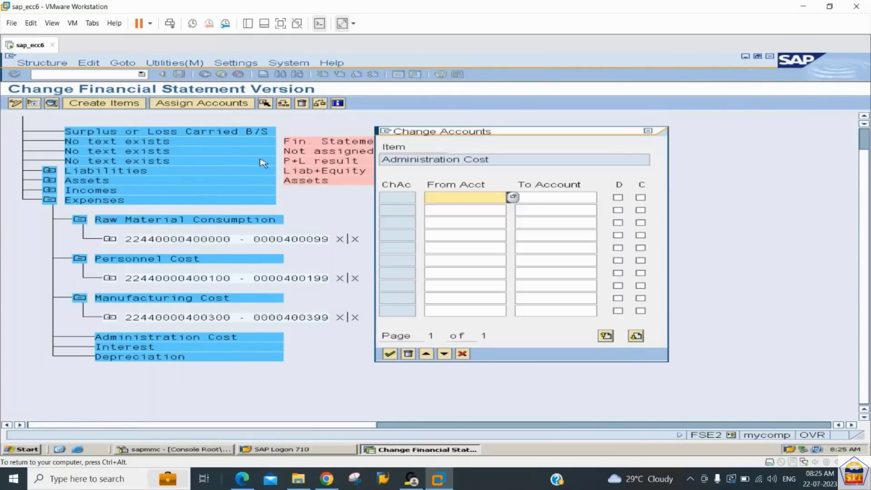
pyautogui.write('4003')
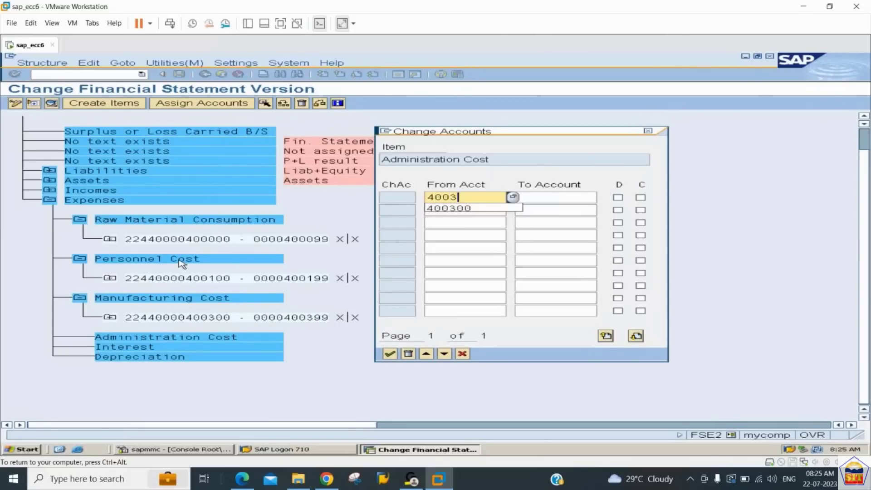
pyautogui.click(462, 354)
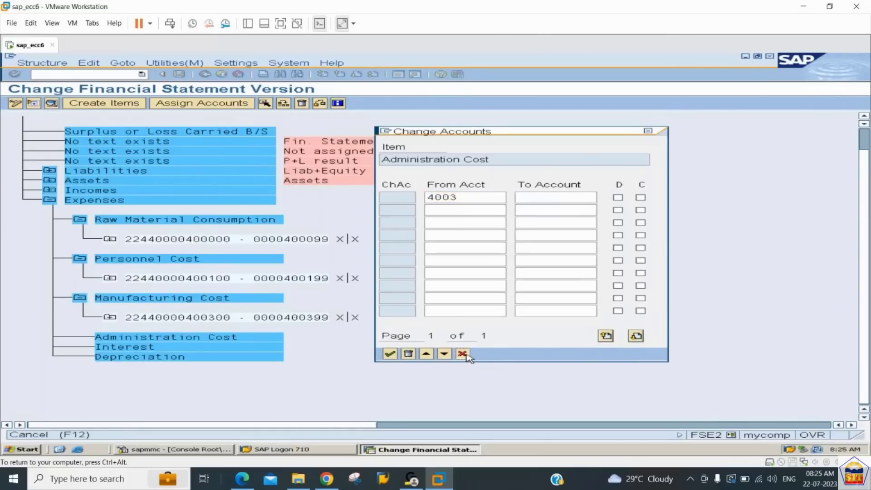
# - Change the Manufacturing Cost item's account range to 400200 through 400299
pyautogui.click(204, 318)
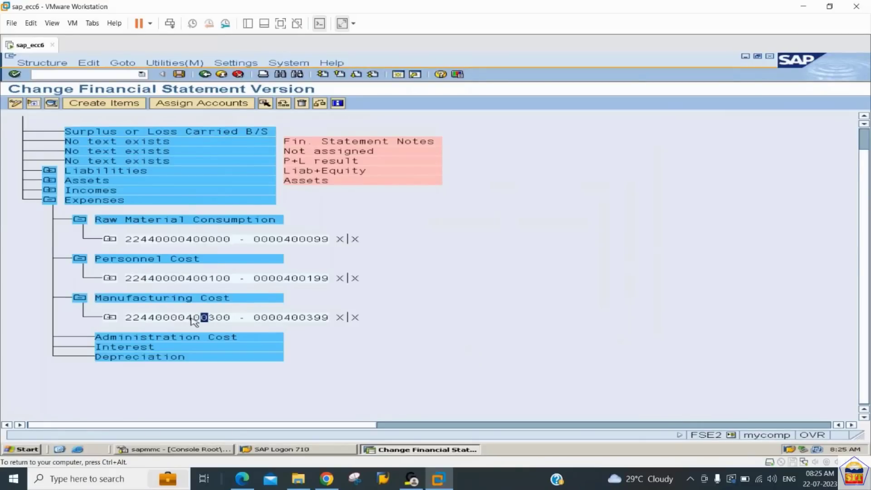
pyautogui.doubleClick(194, 320)
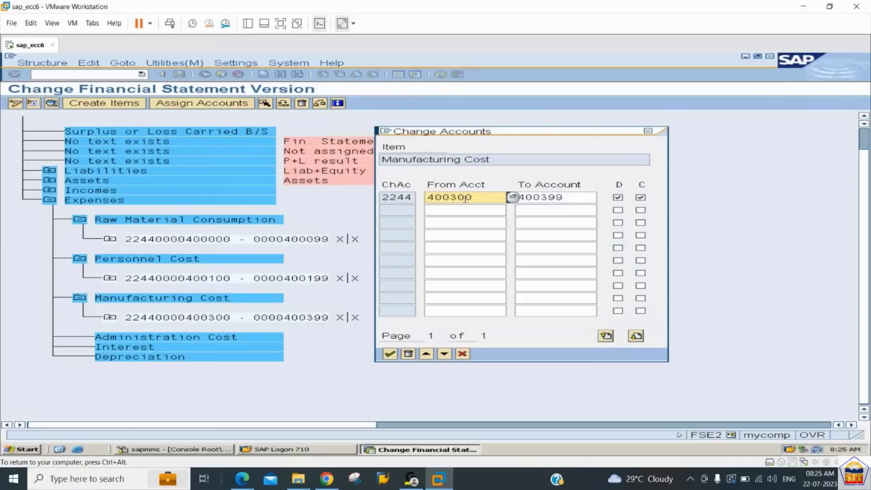
pyautogui.click(486, 196)
pyautogui.press('BackSpace')
pyautogui.press('BackSpace')
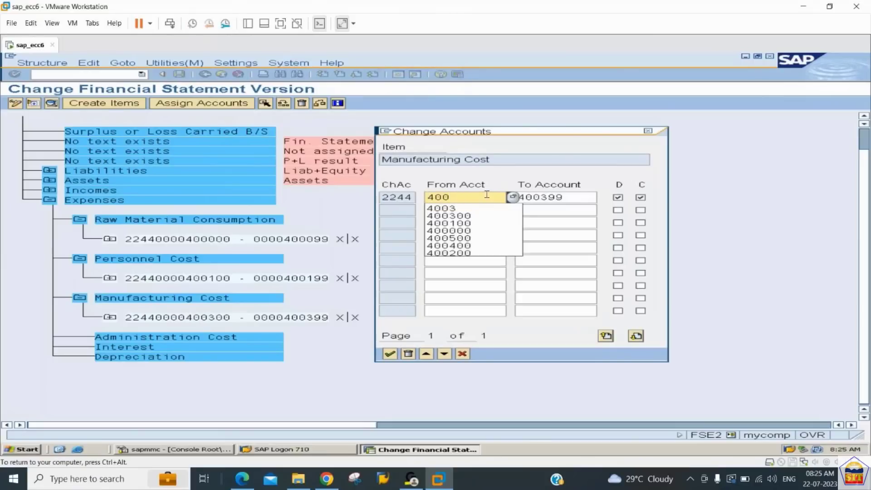
pyautogui.write('200')
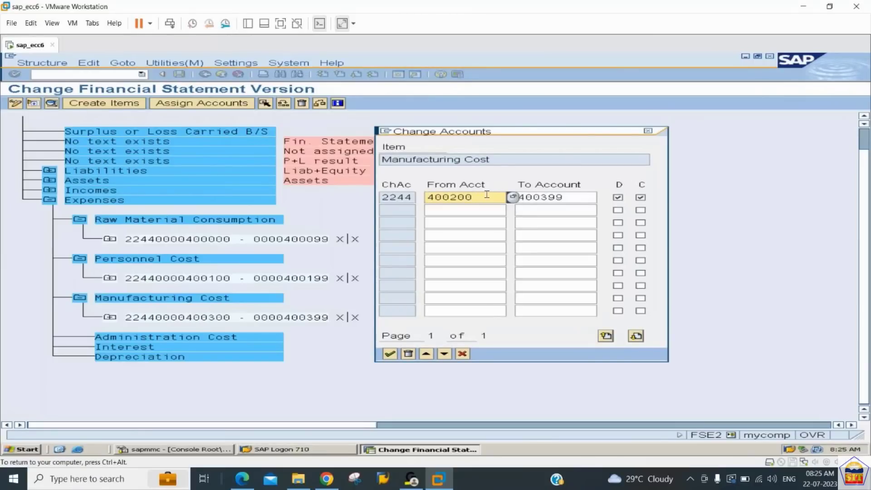
pyautogui.press('Tab')
pyautogui.press('Right')
pyautogui.press('Right')
pyautogui.press('Right')
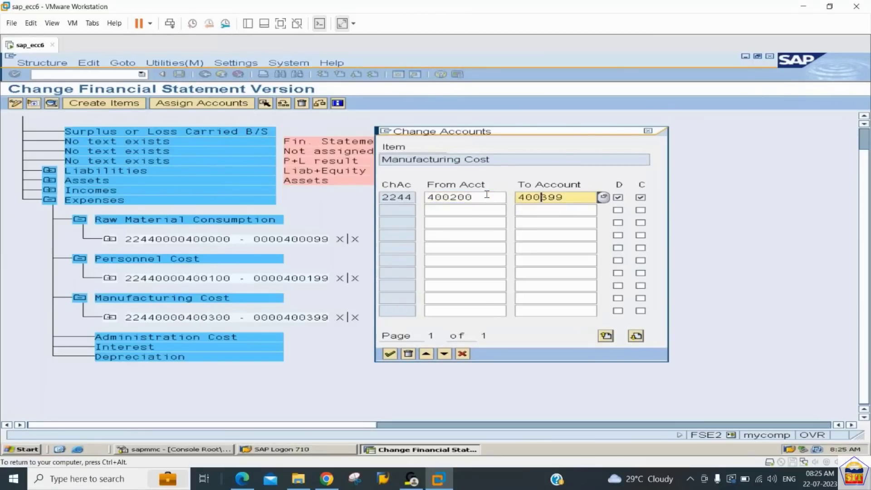
pyautogui.write('299')
pyautogui.press('Return')
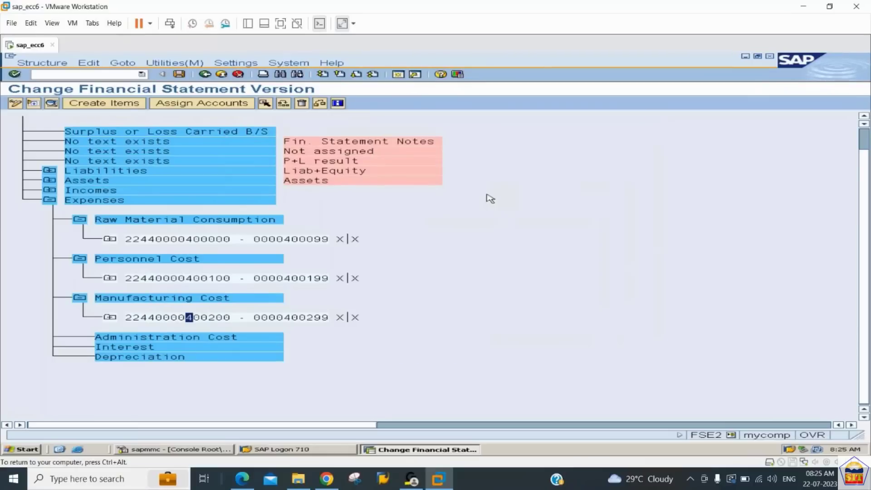
# - Assign accounts 400300 to 400399 to the Administration Cost item for both debit and credit balances
pyautogui.click(214, 338)
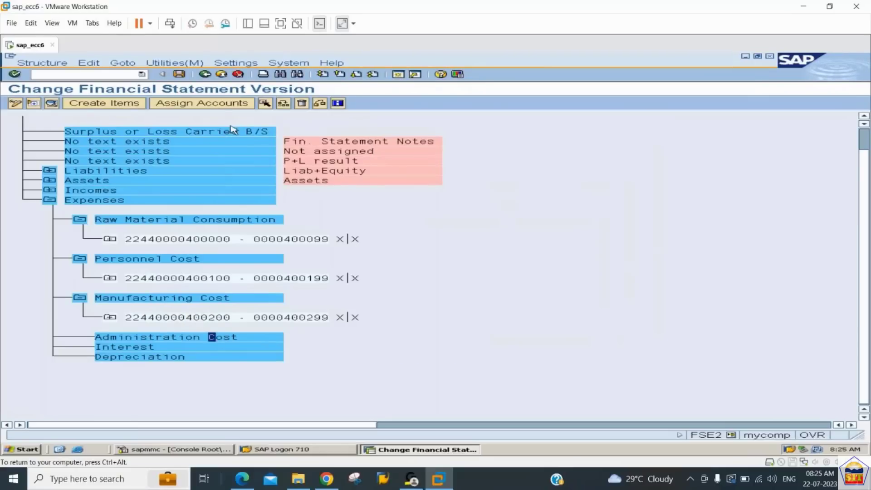
pyautogui.click(219, 108)
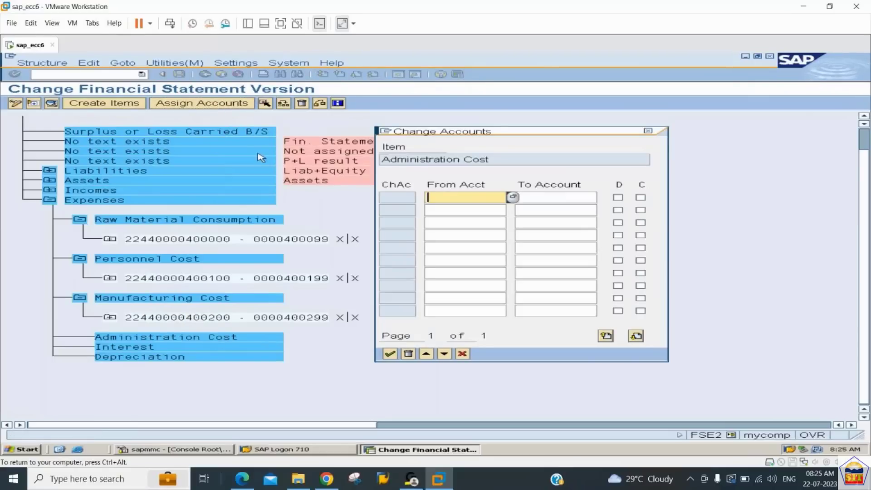
pyautogui.write('400300')
pyautogui.press('Tab')
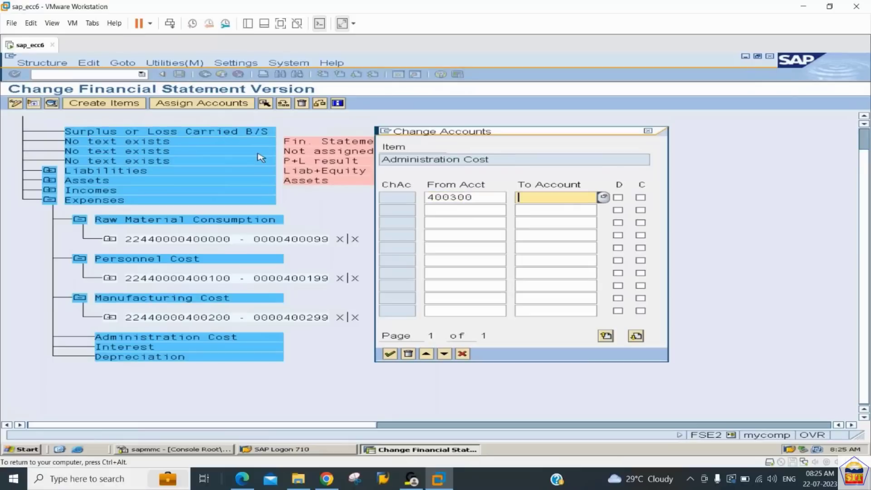
pyautogui.write('400399')
pyautogui.press('Tab')
pyautogui.press('space')
pyautogui.press('Tab')
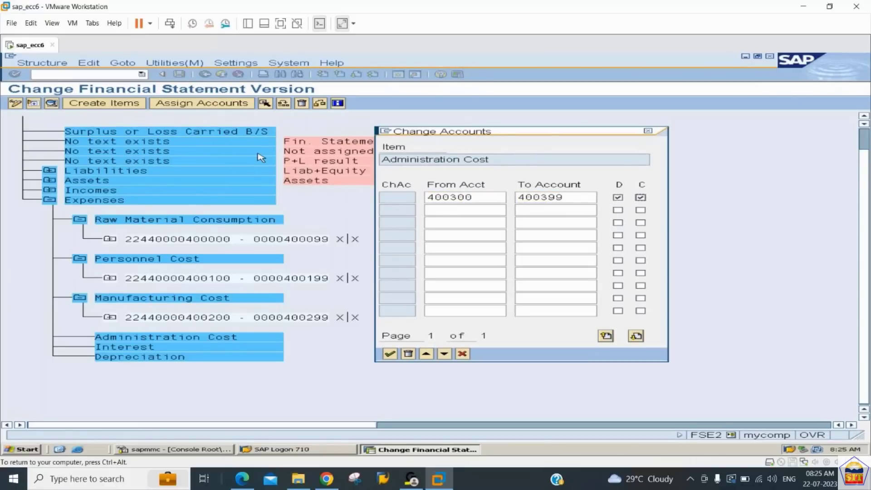
pyautogui.press('Return')
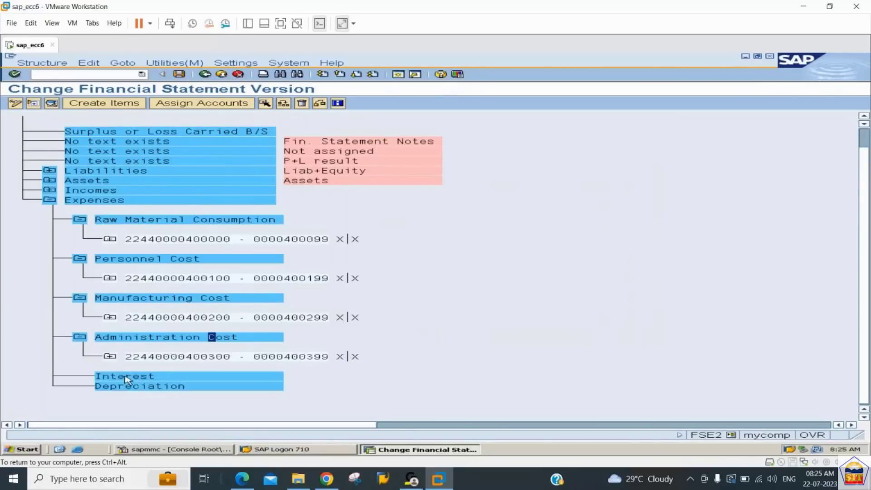
# - Assign accounts 400400 to 400499 to the Interest item for both debit and credit balances
pyautogui.click(146, 376)
pyautogui.click(223, 104)
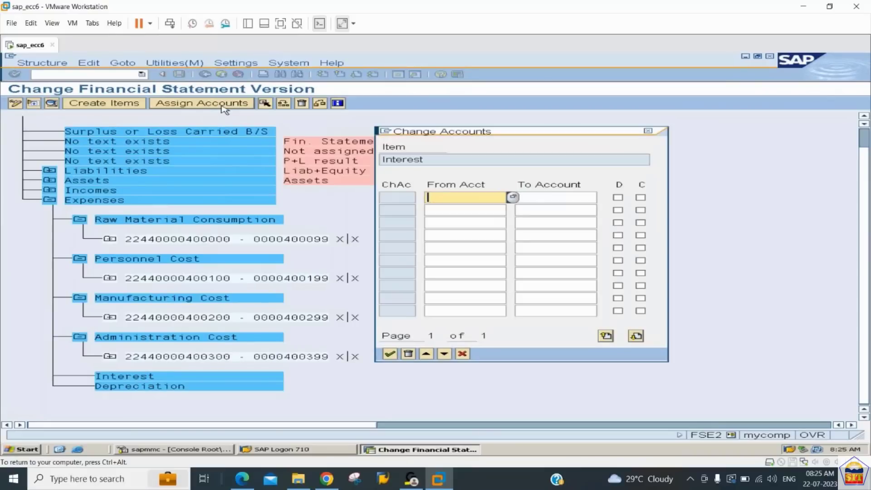
pyautogui.write('400400')
pyautogui.press('Tab')
pyautogui.write('40')
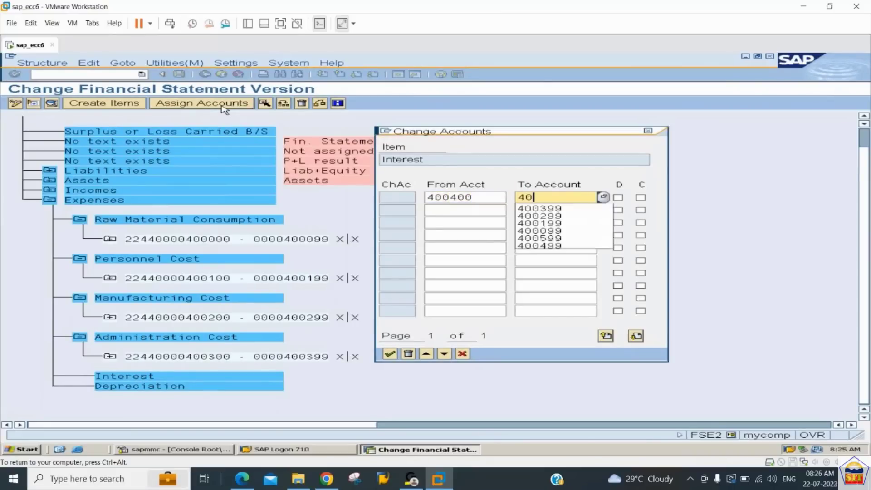
pyautogui.write('0499')
pyautogui.press('Return')
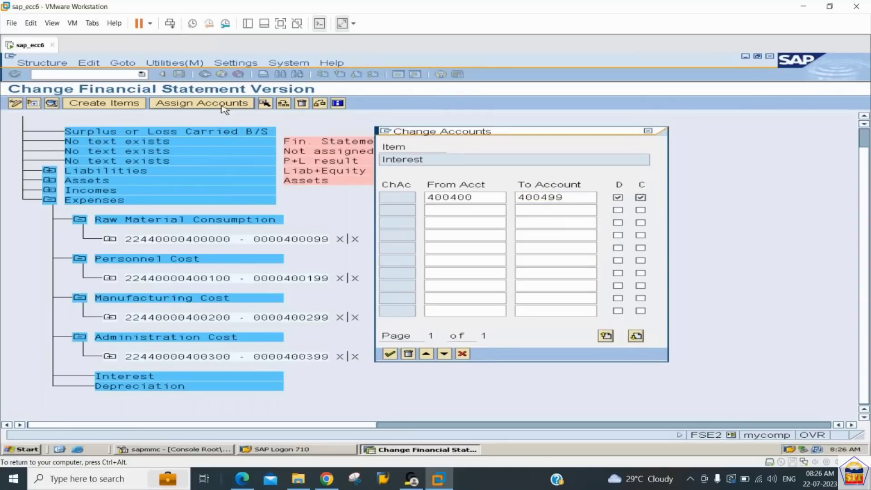
pyautogui.press('Return')
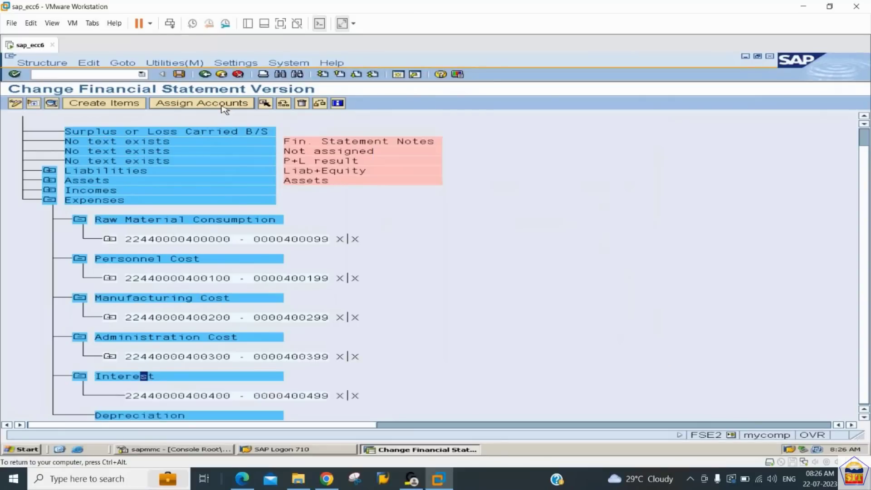
# - Assign accounts 400500 to 400599 to the Depreciation item and save the financial statement version
pyautogui.click(182, 417)
pyautogui.click(202, 103)
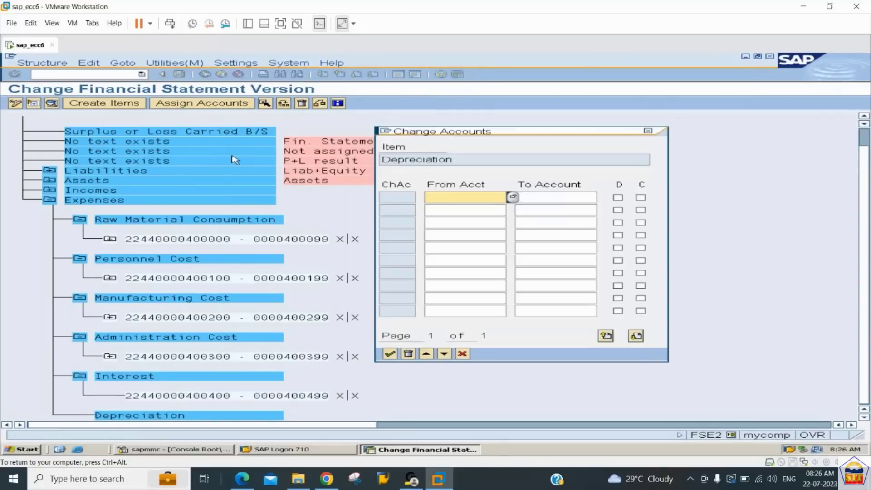
pyautogui.write('40030')
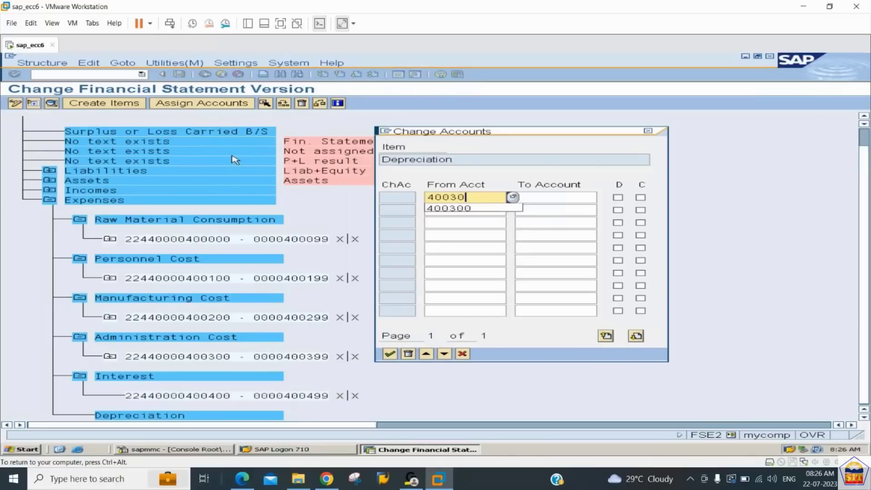
pyautogui.press('BackSpace')
pyautogui.press('BackSpace')
pyautogui.write('500')
pyautogui.press('Tab')
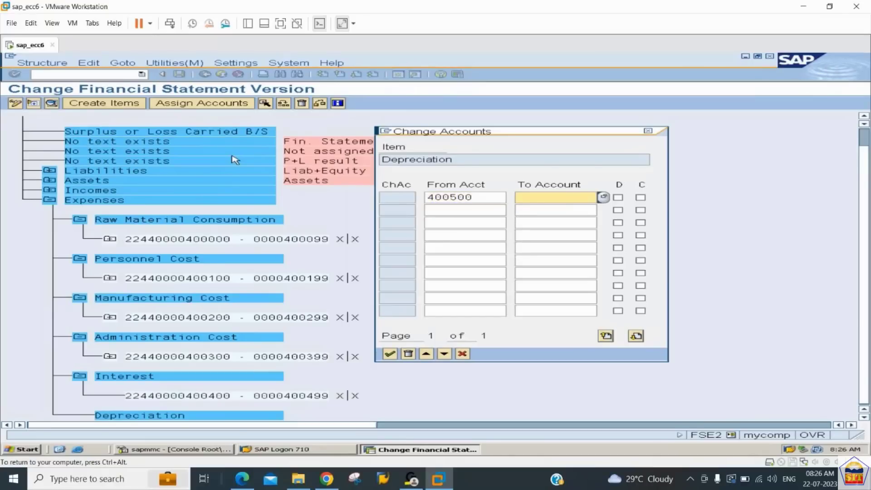
pyautogui.write('400599')
pyautogui.press('Return')
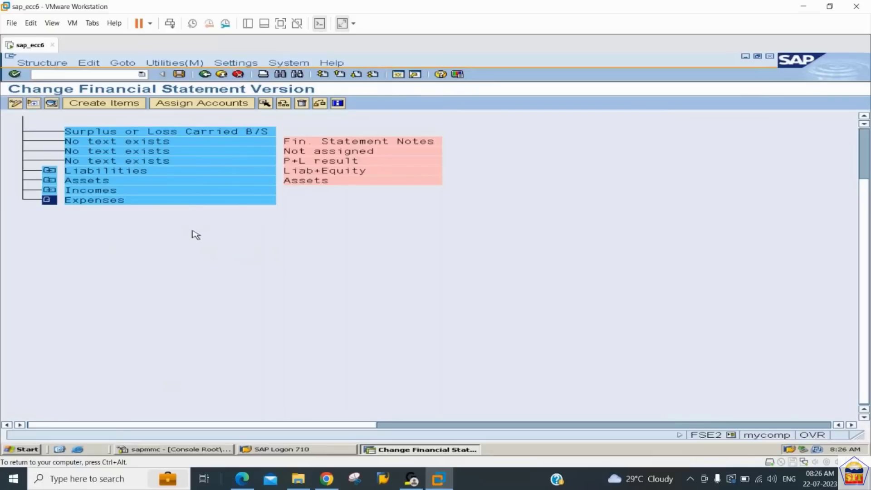
pyautogui.hotkey('ctrl', 's')
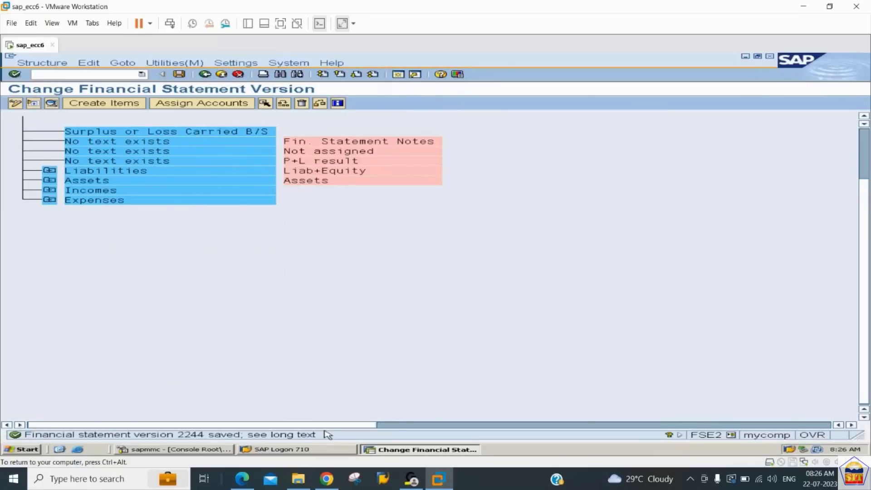
# - Switch to the Edge browser, close Practice_Basic Settings.pdf and examine the start and end of group instructions in Financial Statement Version.pdf
pyautogui.hotkey('ctrl', 'alt')
pyautogui.click(242, 479)
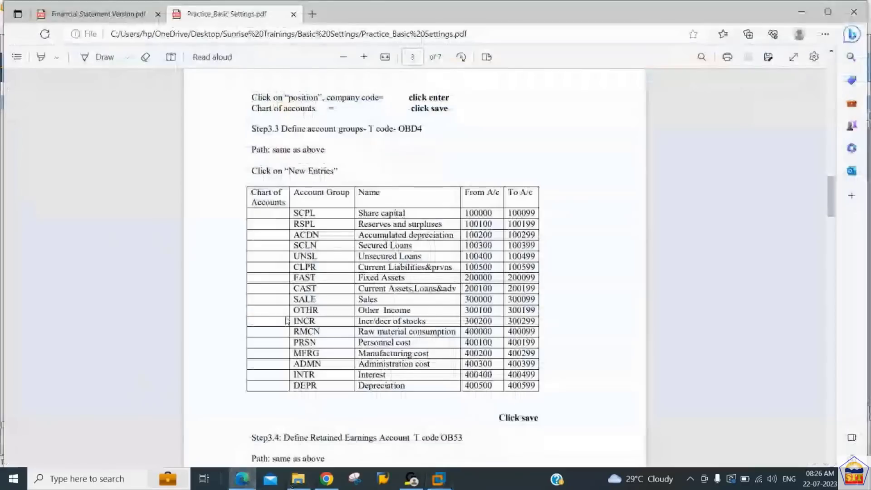
pyautogui.hotkey('ctrl', 'w')
pyautogui.scroll(-15, 319, 177)
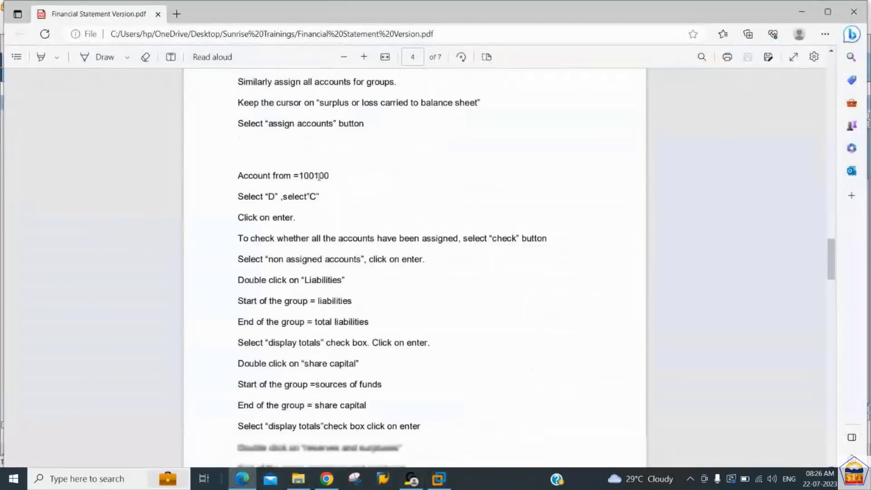
pyautogui.scroll(-8, 319, 177)
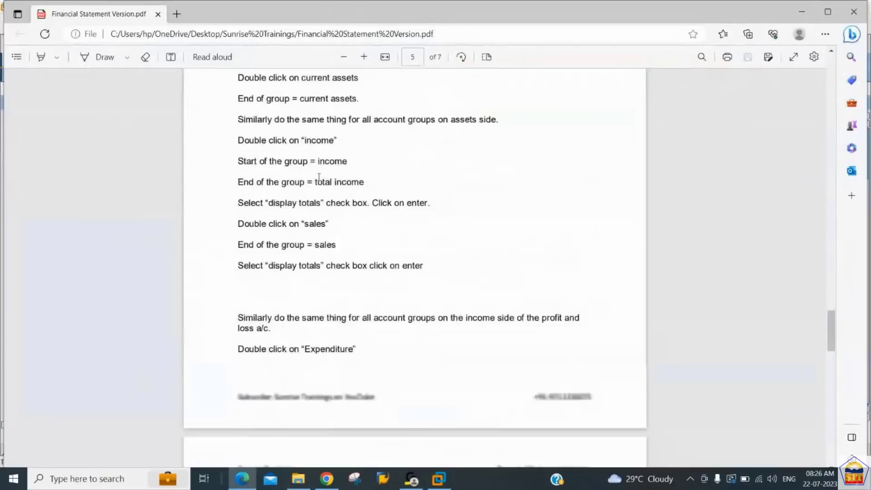
pyautogui.scroll(8, 319, 177)
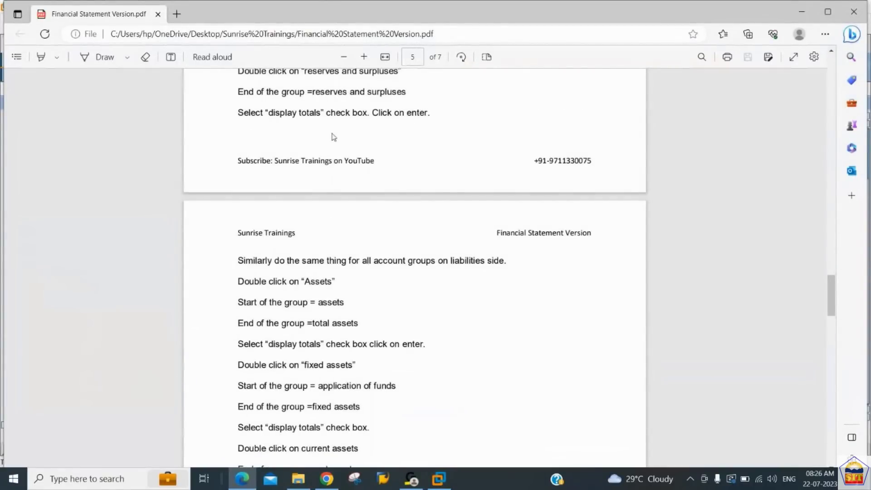
pyautogui.scroll(-2, 349, 120)
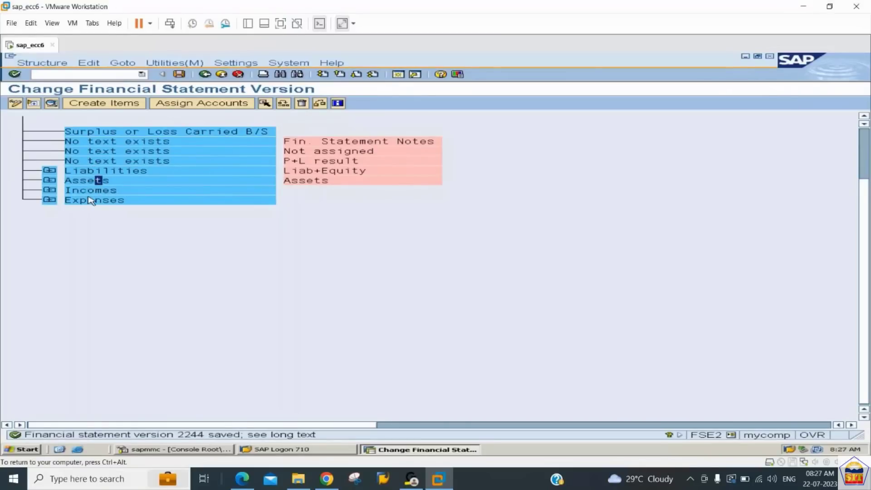
# - Set the Liabilities item's start-of-group text to Liabilities and its end-of-group text to Total Liabilities
pyautogui.doubleClick(97, 171)
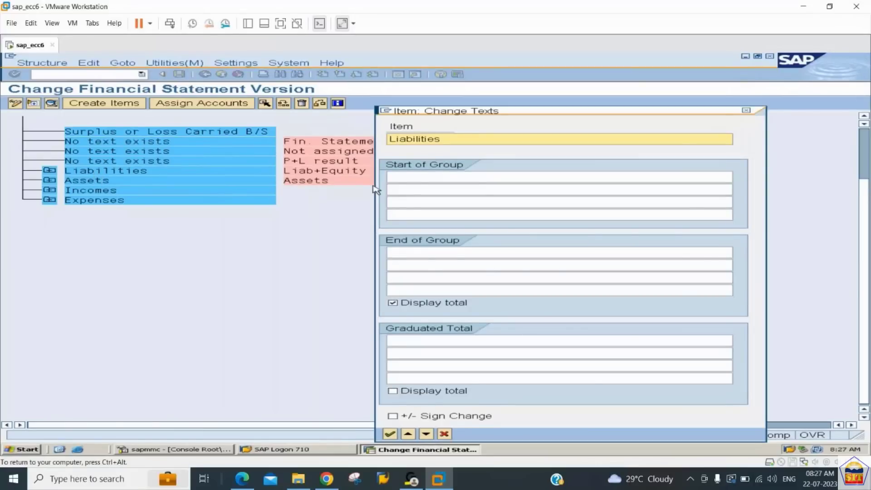
pyautogui.click(416, 177)
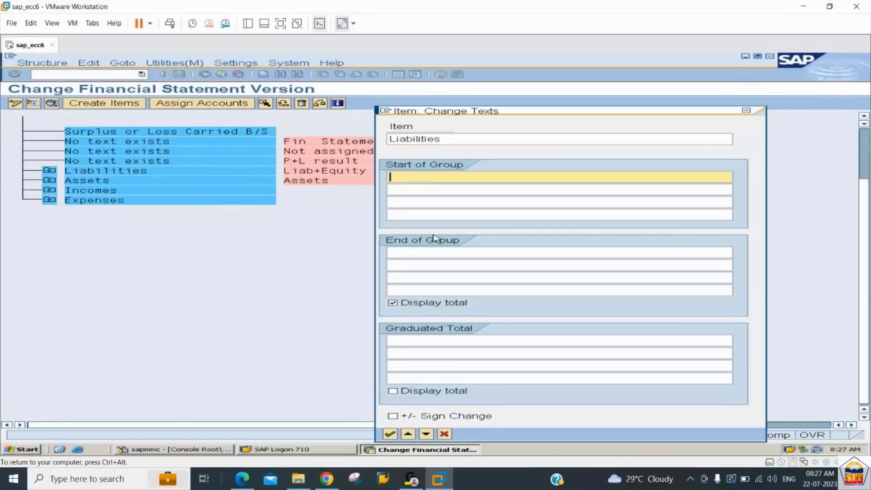
pyautogui.click(433, 254)
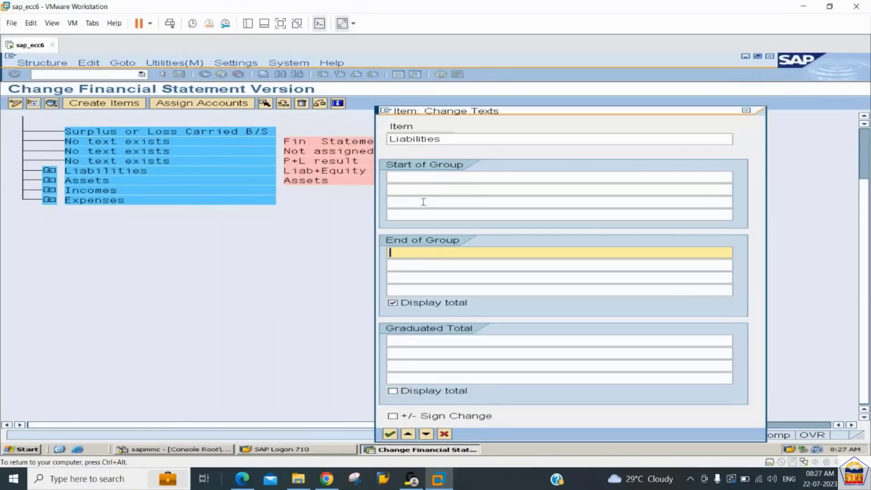
pyautogui.click(424, 180)
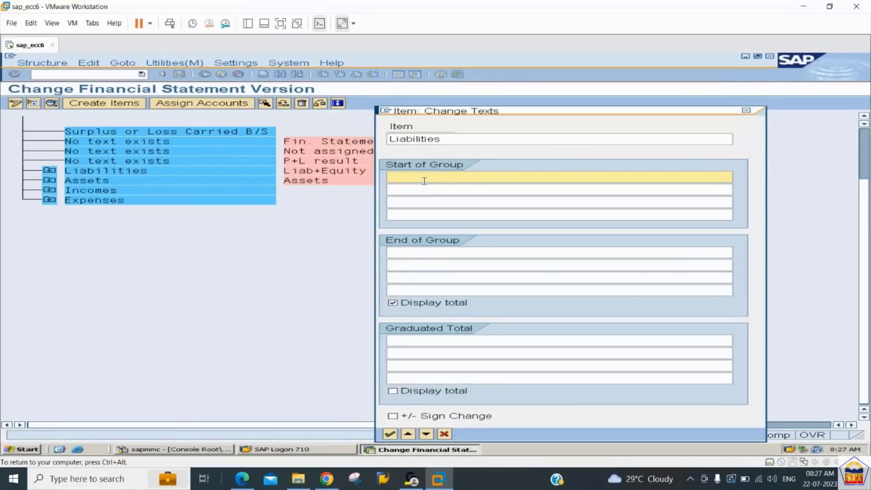
pyautogui.write('L')
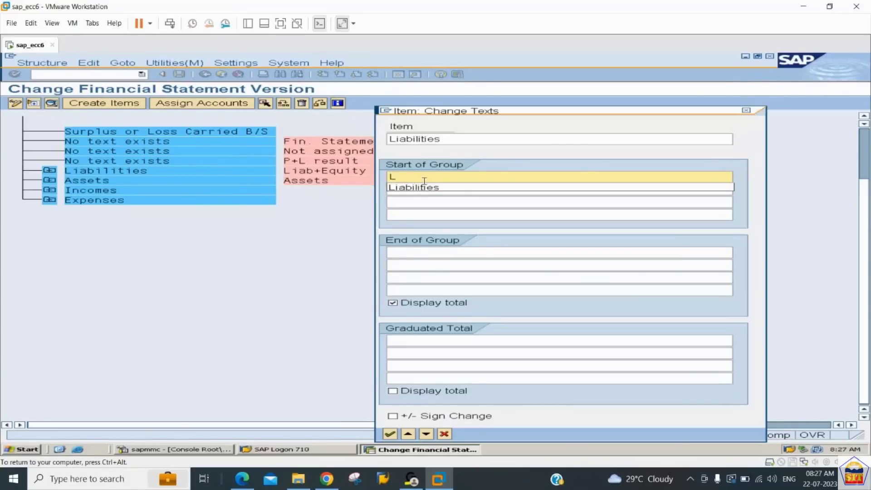
pyautogui.press('Down')
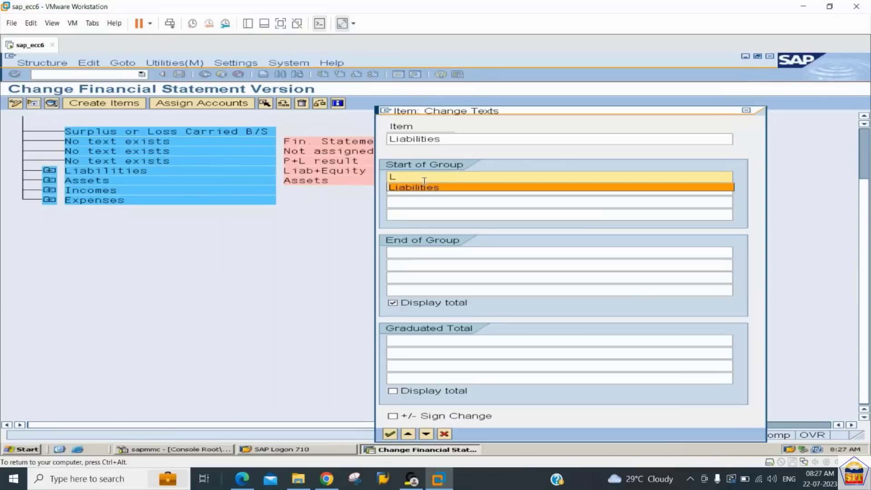
pyautogui.press('Tab')
pyautogui.press('Tab')
pyautogui.press('Tab')
pyautogui.press('Tab')
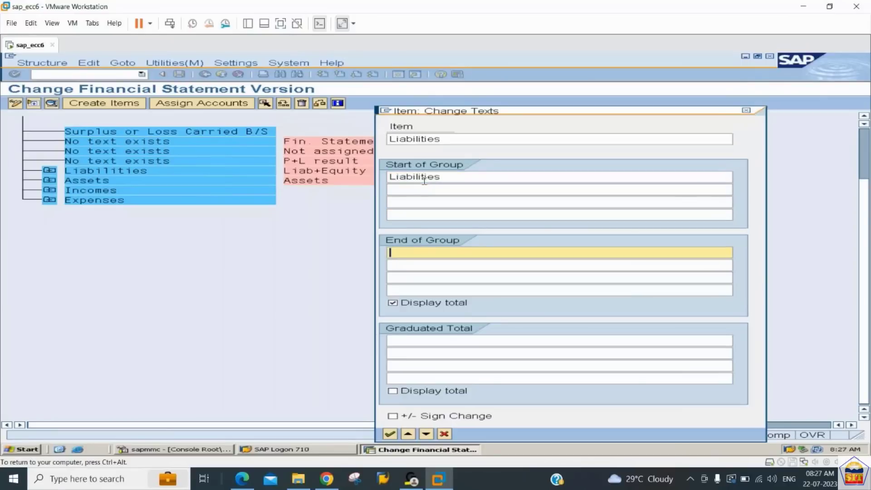
pyautogui.write('Total')
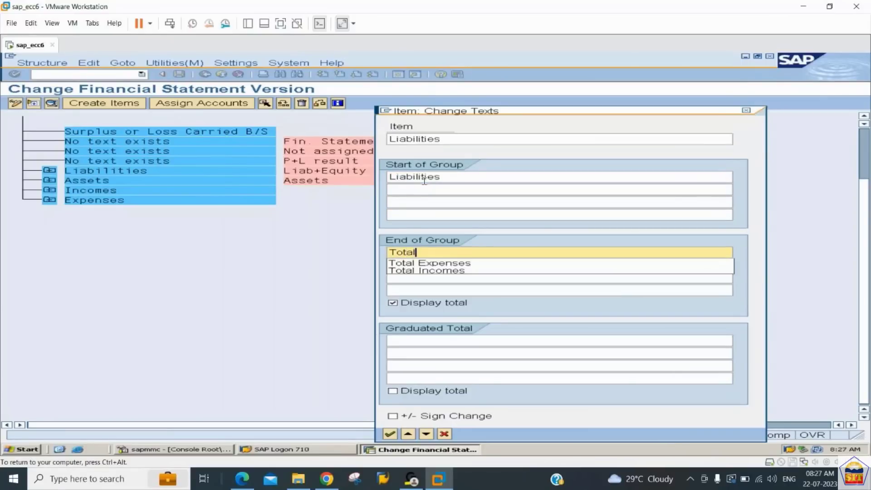
pyautogui.write(' Li')
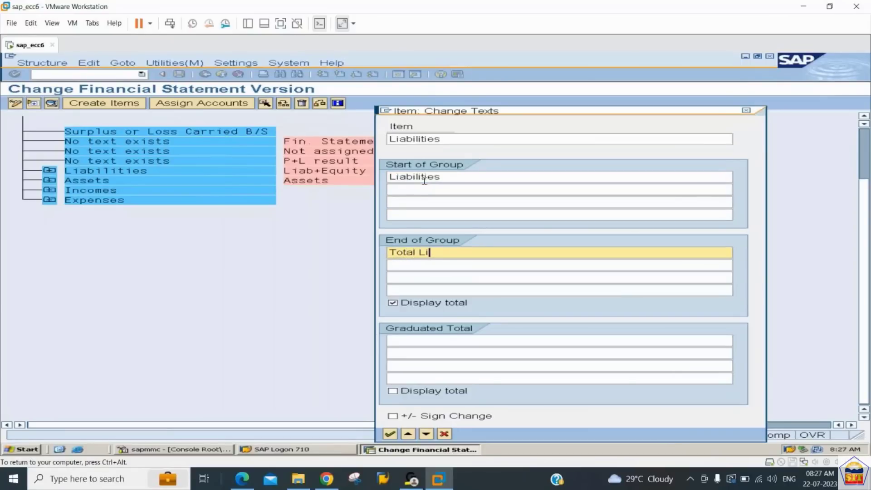
pyautogui.write('abilities')
pyautogui.press('Return')
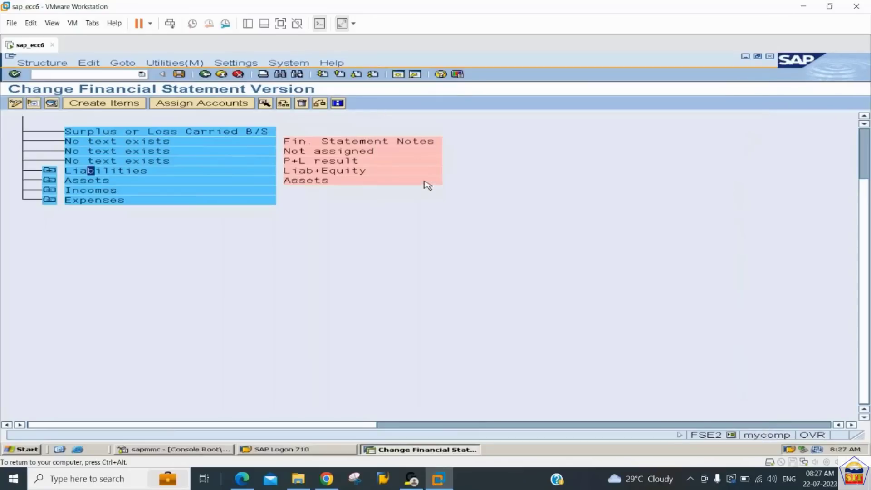
# - Set the Assets item's start-of-group text to Assets and its end-of-group text to Total Assets
pyautogui.doubleClick(128, 181)
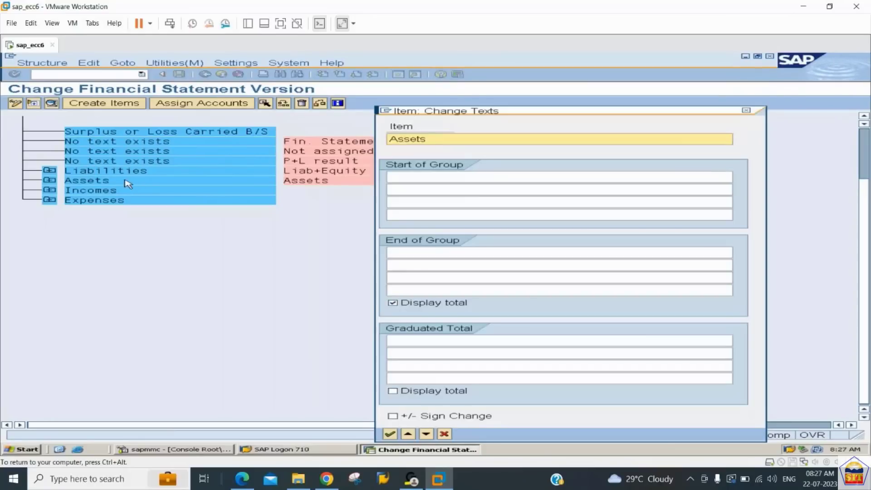
pyautogui.click(426, 177)
pyautogui.write('Assets')
pyautogui.press('Tab')
pyautogui.press('Tab')
pyautogui.press('Tab')
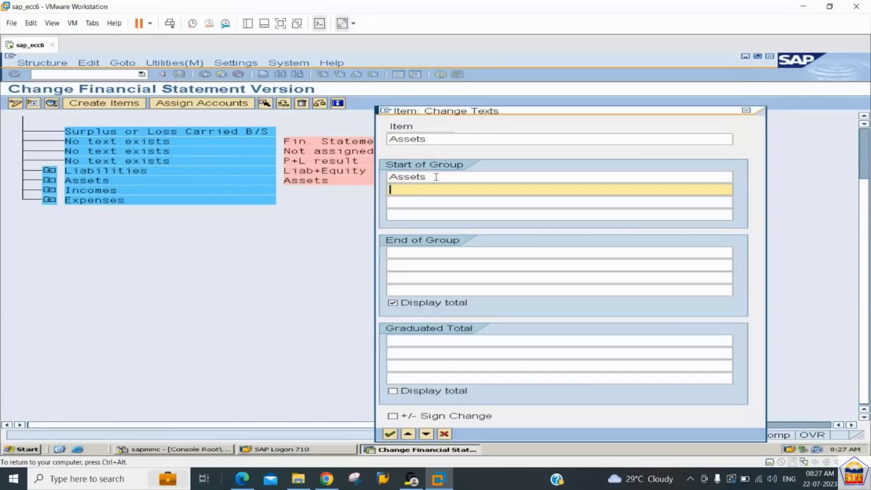
pyautogui.press('Tab')
pyautogui.write('T')
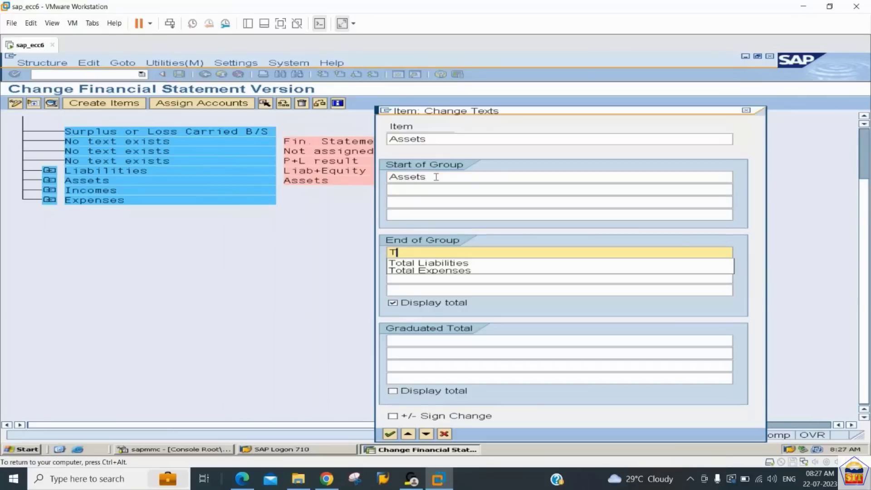
pyautogui.write('otalAssets')
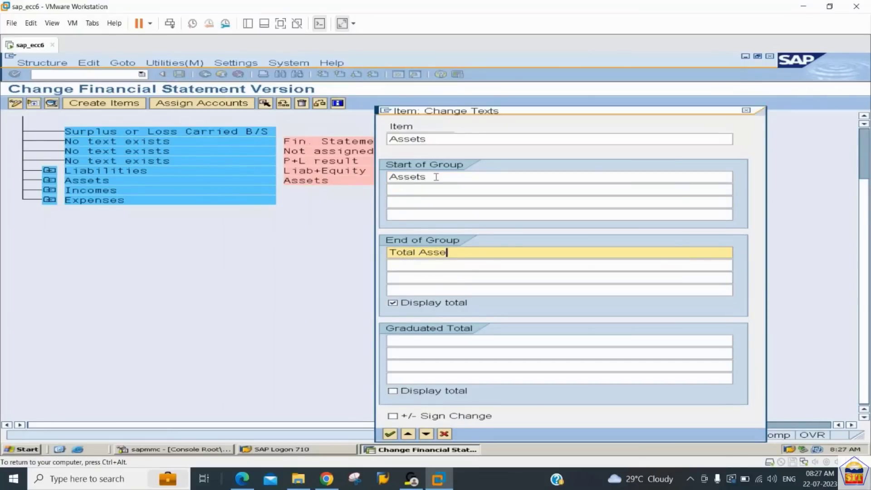
pyautogui.press('Return')
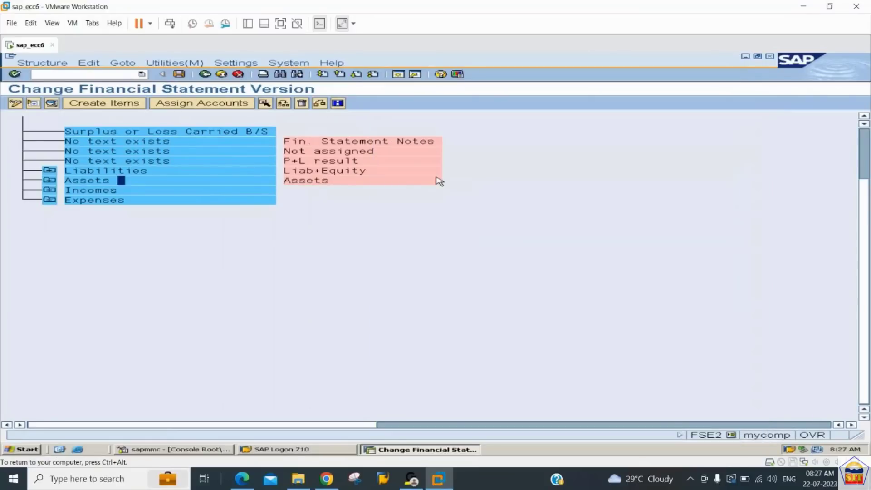
# - Set the Incomes item's start-of-group text to Incomes and its end-of-group text to Total Incomes
pyautogui.click(105, 191)
pyautogui.doubleClick(116, 193)
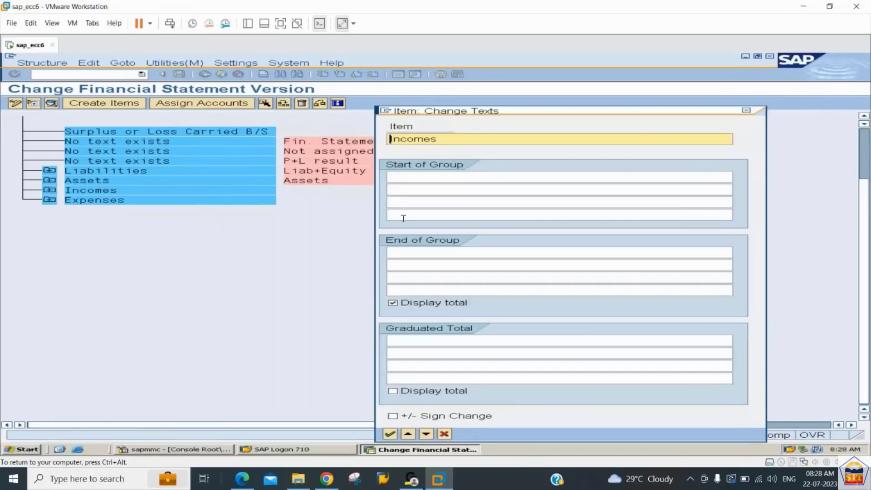
pyautogui.click(421, 175)
pyautogui.write('Inco')
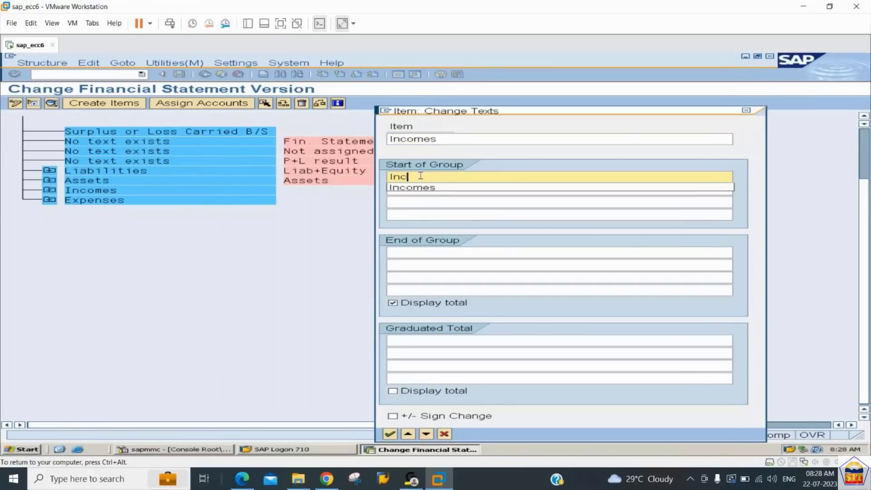
pyautogui.press('Down')
pyautogui.press('Return')
pyautogui.press('Tab')
pyautogui.press('Tab')
pyautogui.press('Tab')
pyautogui.press('Tab')
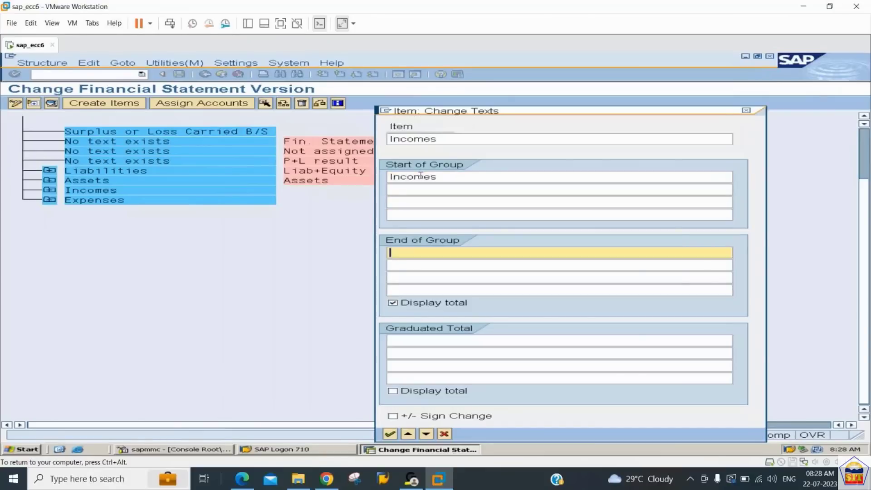
pyautogui.write('Total Incomes')
pyautogui.click(390, 434)
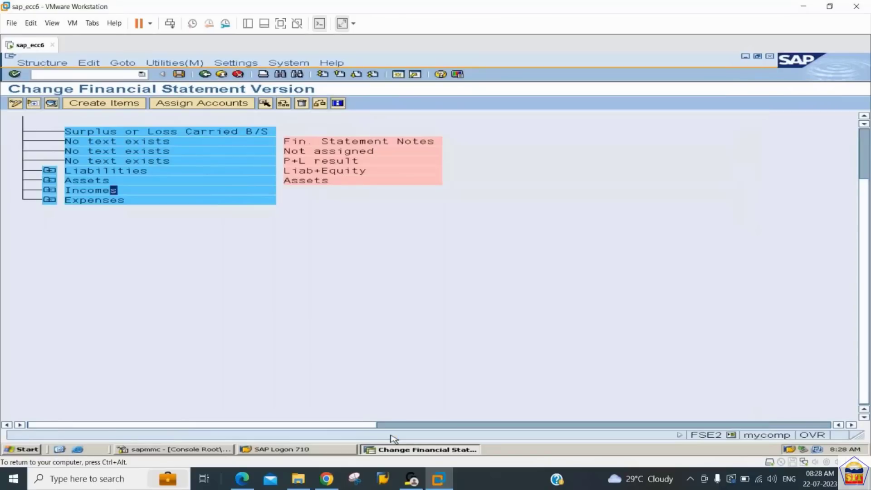
# - Set the Expenses item's start-of-group text to Expenses and its end-of-group text to Total Expenses
pyautogui.doubleClick(105, 202)
pyautogui.click(416, 177)
pyautogui.write('E')
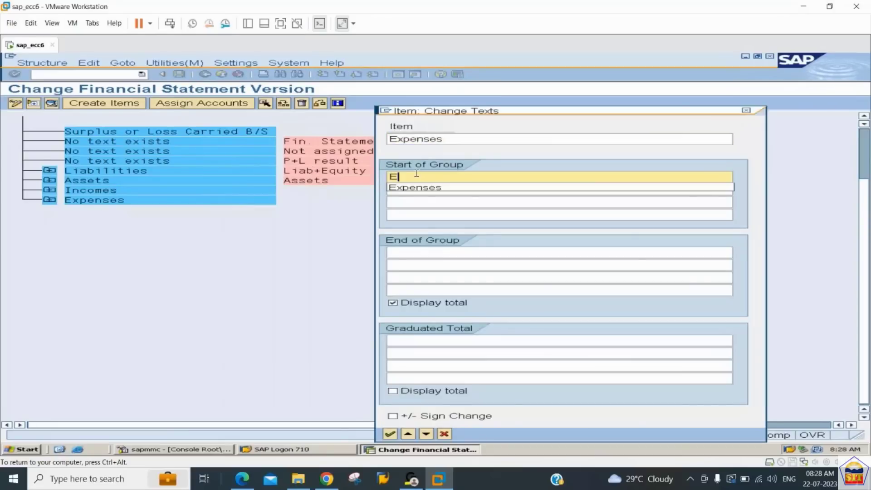
pyautogui.press('Down')
pyautogui.press('Return')
pyautogui.press('Tab')
pyautogui.press('Tab')
pyautogui.press('Tab')
pyautogui.press('Tab')
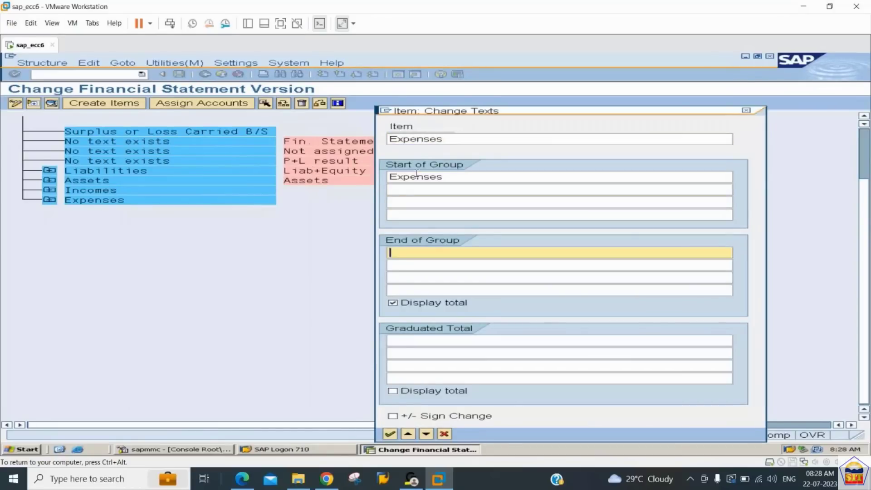
pyautogui.write('Total Expense')
pyautogui.press('Return')
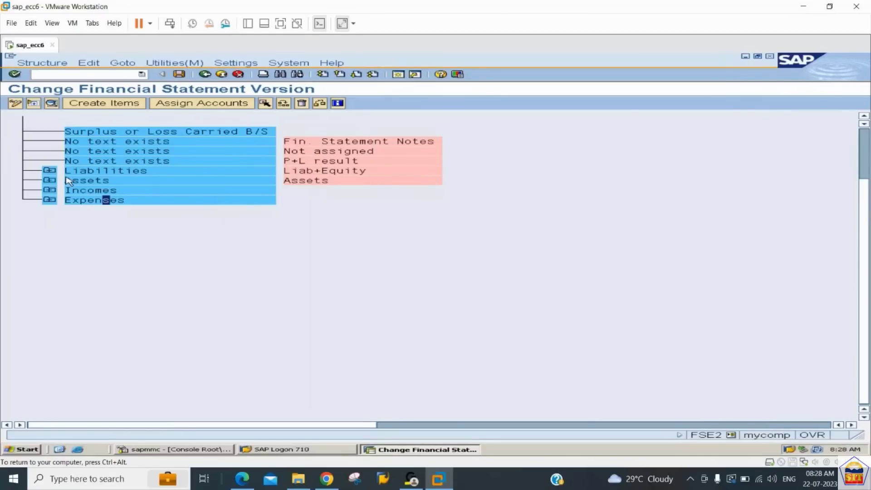
# - Expand the Liabilities, Assets, Incomes and Expenses nodes to show their sub-items
pyautogui.click(49, 171)
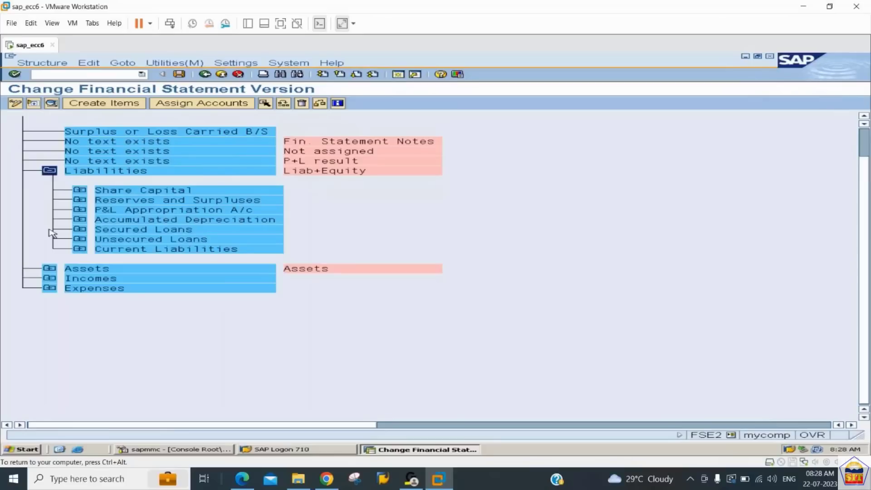
pyautogui.click(50, 268)
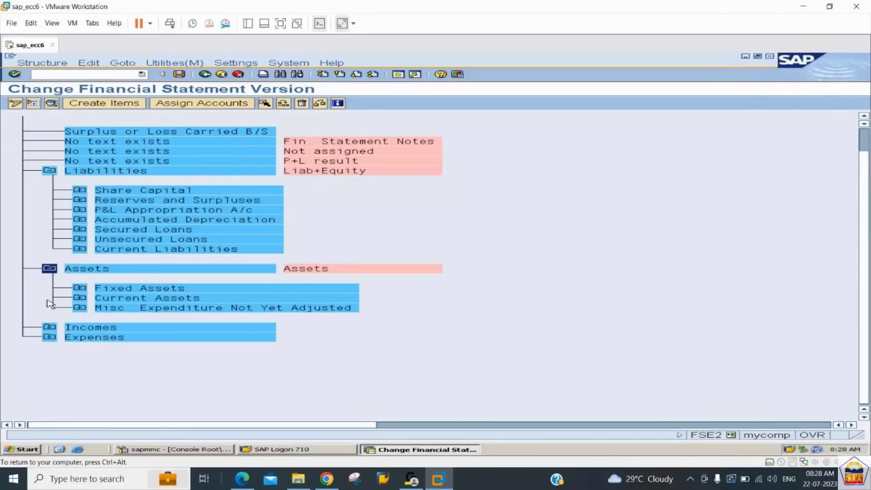
pyautogui.click(50, 327)
pyautogui.click(50, 384)
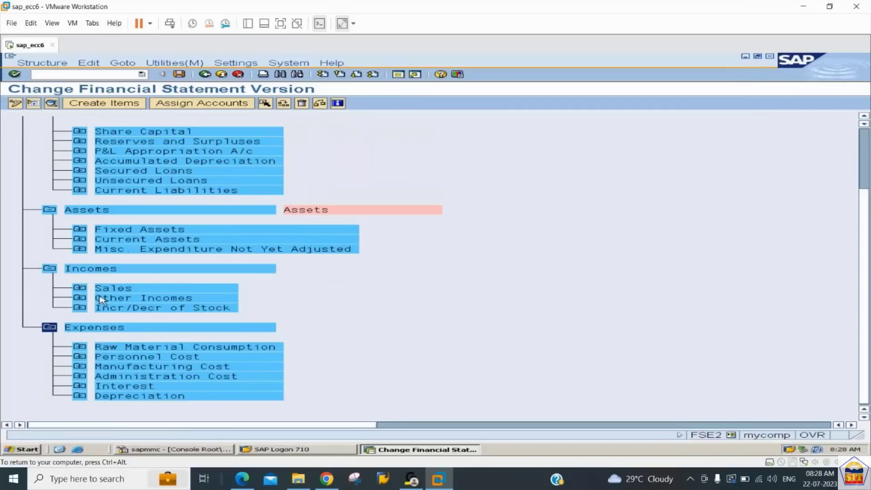
# - Set the Fixed Assets item's start-of-group text to Application of Funds and its end-of-group text to Fixed Assets
pyautogui.click(132, 230)
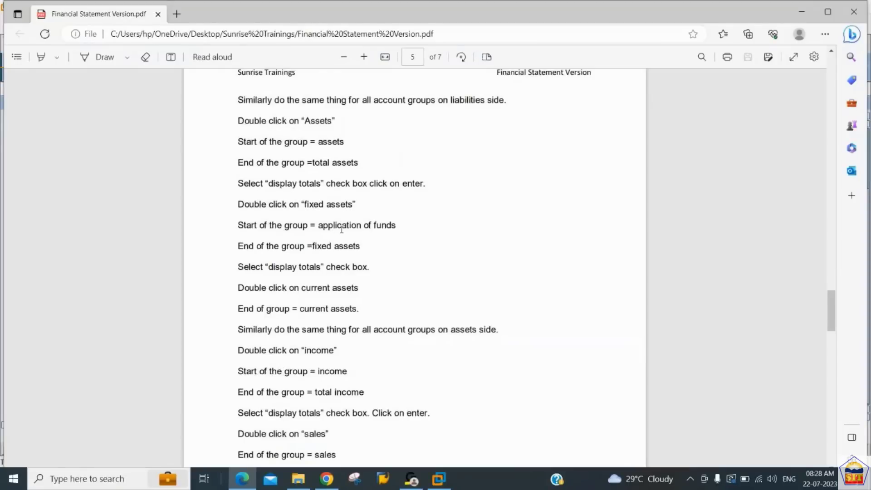
pyautogui.hotkey('alt', 'Tab')
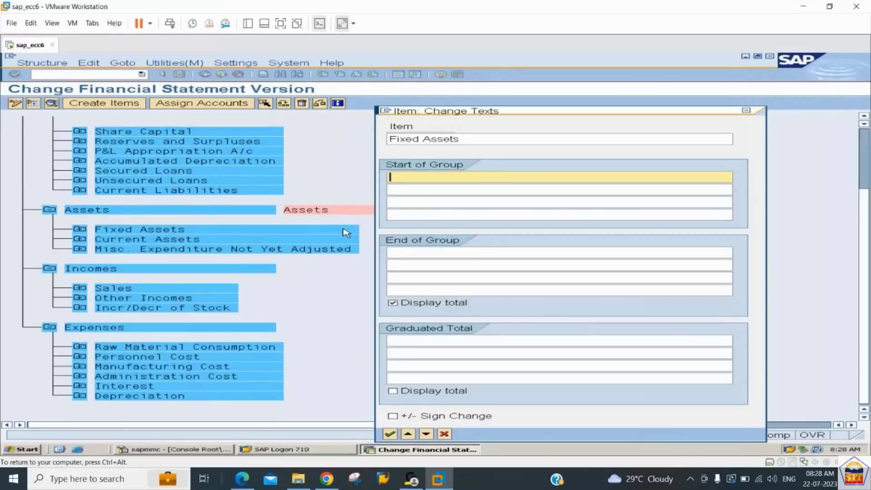
pyautogui.write('Ap')
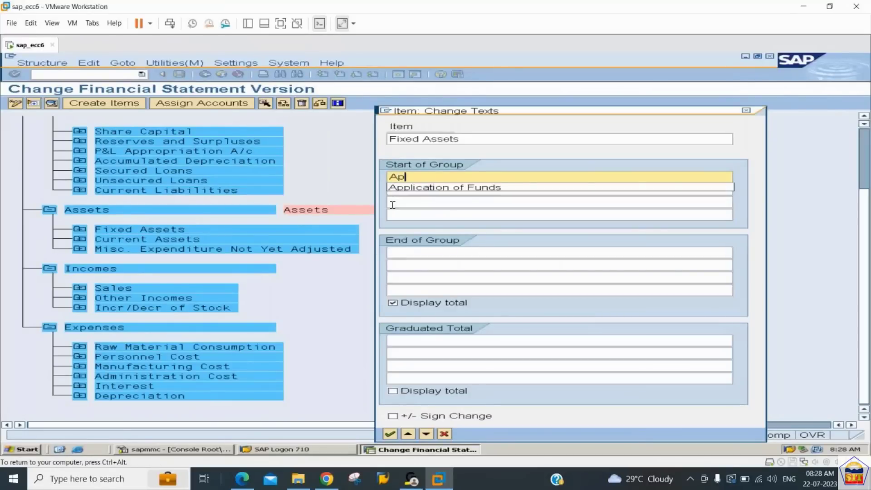
pyautogui.write('plication of Funds')
pyautogui.press('Tab')
pyautogui.press('Tab')
pyautogui.press('Tab')
pyautogui.press('Tab')
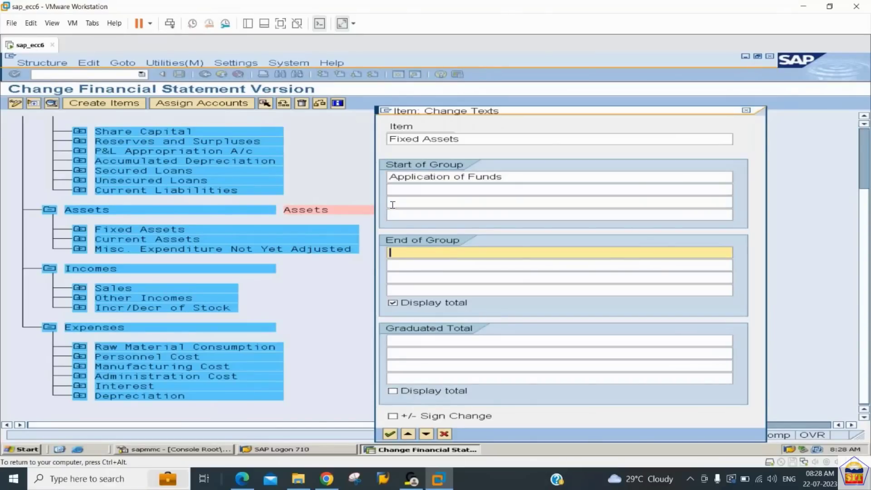
pyautogui.write('F')
pyautogui.press('Down')
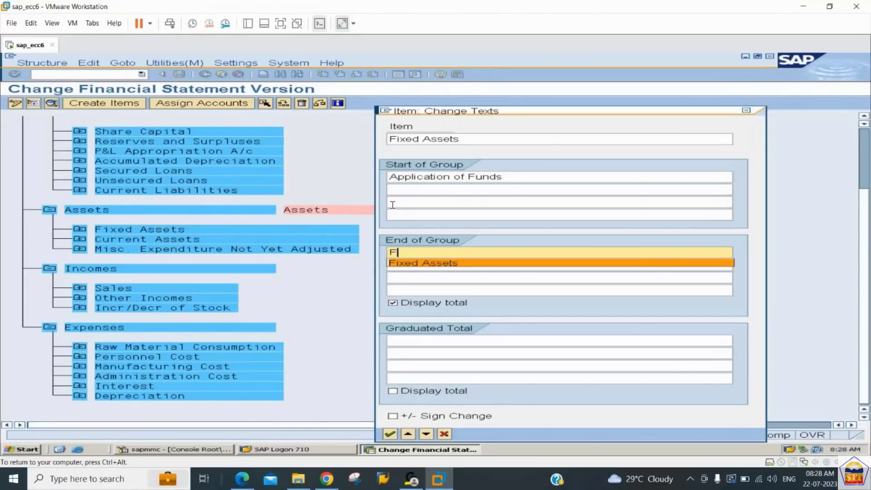
pyautogui.press('Return')
pyautogui.press('Return')
# - Set the end-of-group text of the Current Assets item to Current Assets
pyautogui.doubleClick(194, 241)
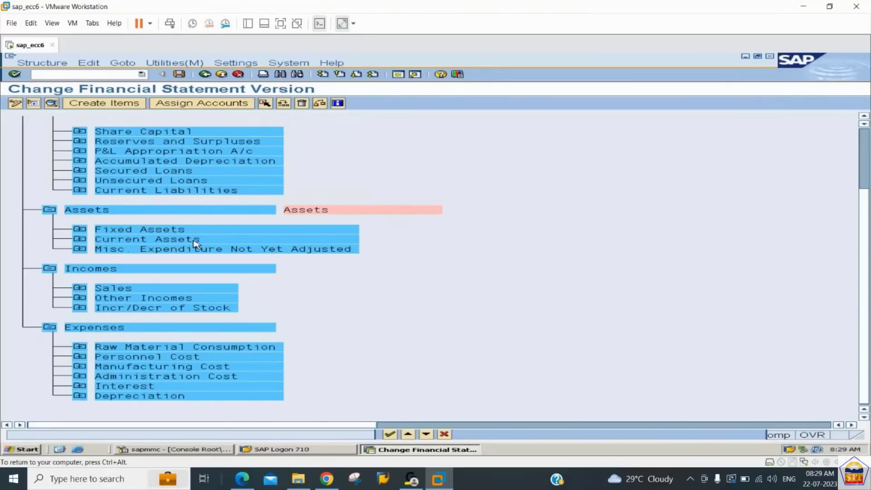
pyautogui.click(455, 178)
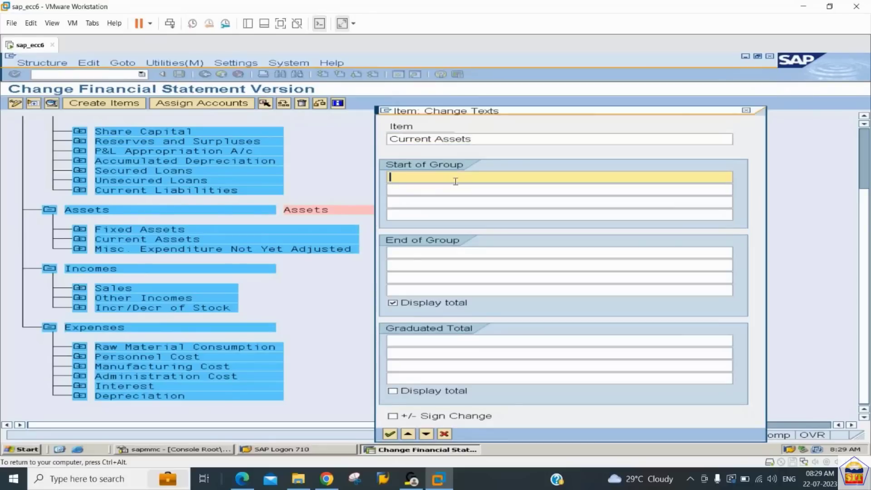
pyautogui.click(415, 252)
pyautogui.write('Cu')
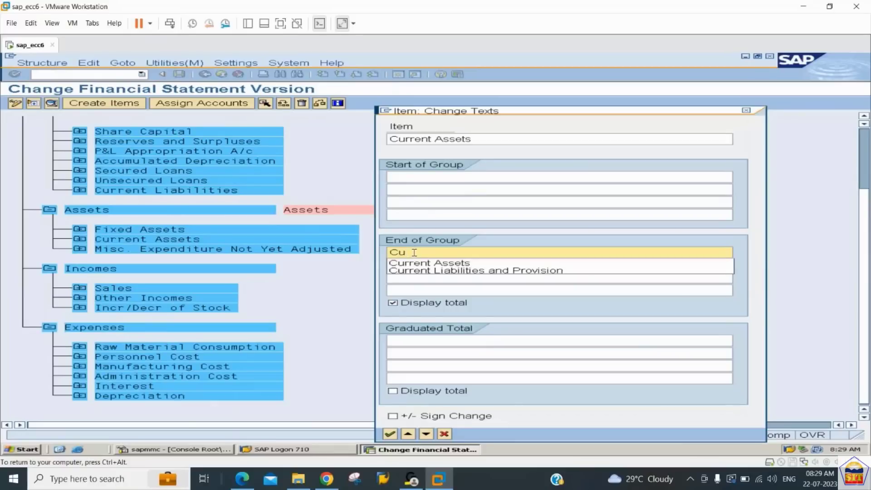
pyautogui.press('Down')
pyautogui.press('Return')
pyautogui.press('Return')
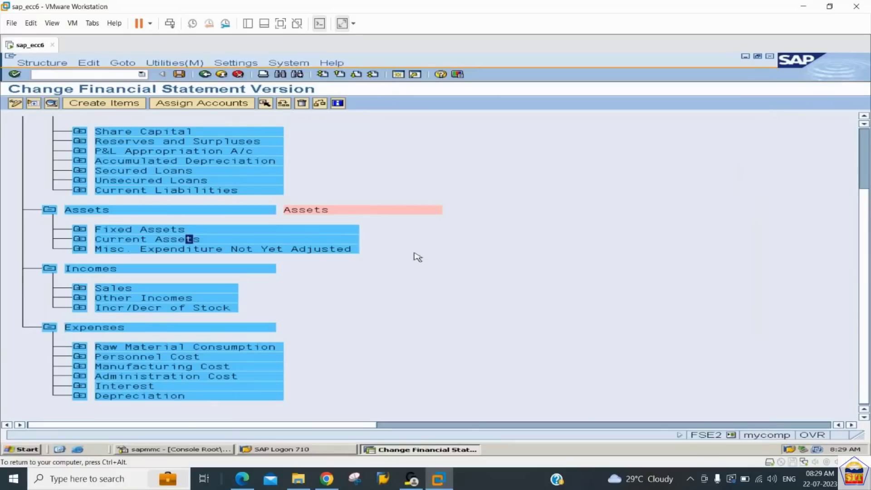
# - Set the end-of-group text of the Sales item under Incomes to Sales
pyautogui.doubleClick(150, 287)
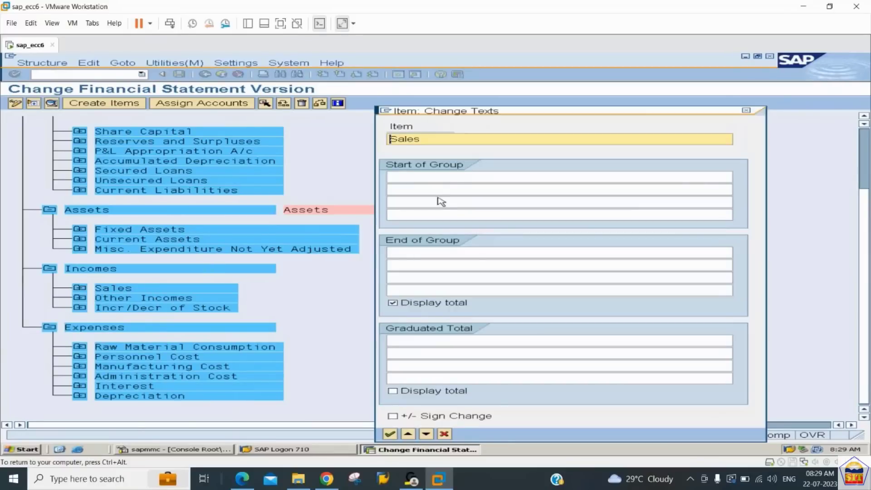
pyautogui.click(414, 251)
pyautogui.write('S')
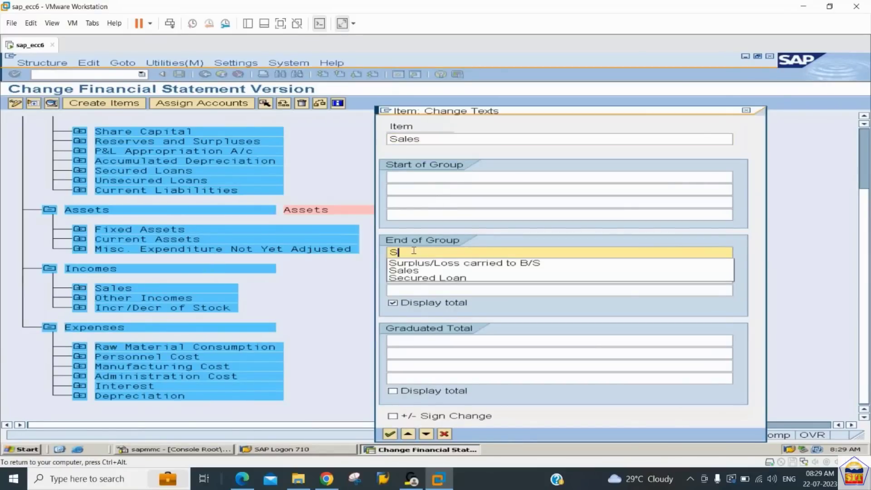
pyautogui.press('Down')
pyautogui.press('Down')
pyautogui.press('Down')
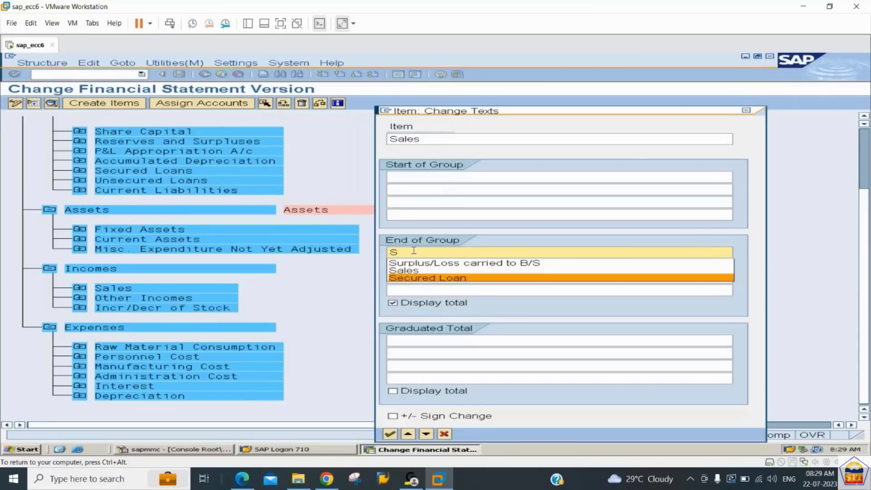
pyautogui.press('Return')
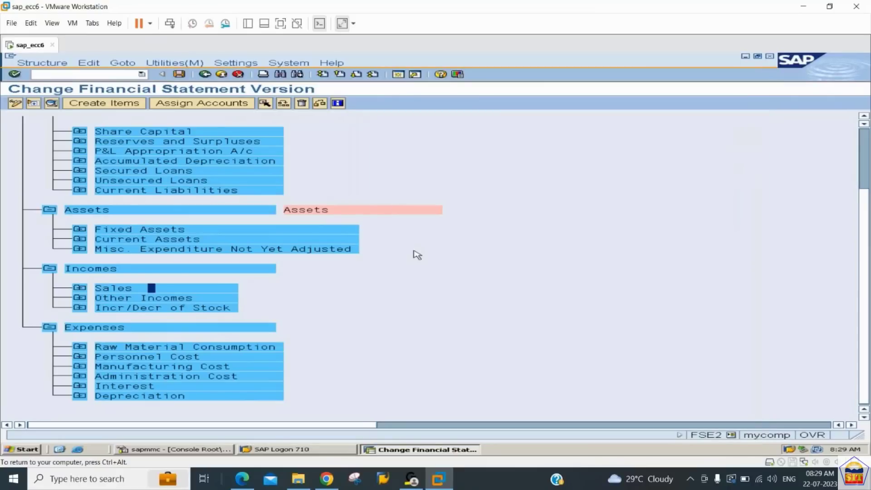
# - Set the end-of-group text of the Other Incomes item to Other Incomes
pyautogui.doubleClick(138, 300)
pyautogui.click(411, 252)
pyautogui.write('Oth')
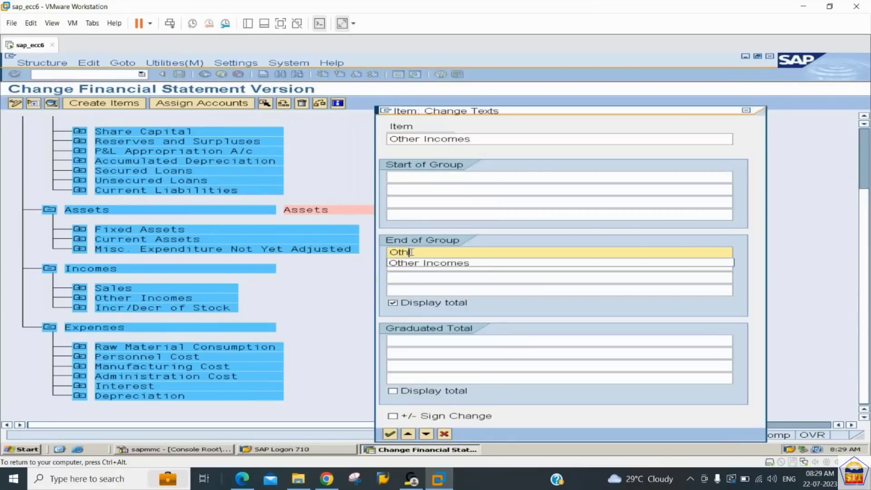
pyautogui.press('Down')
pyautogui.press('Return')
pyautogui.press('Return')
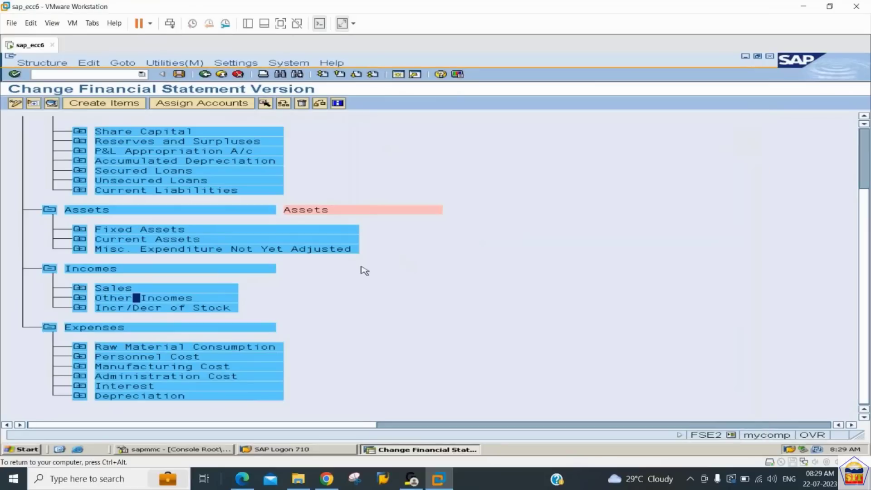
# - Set the end-of-group text of the Incr/Decr of Stock item to Incr/Decr of Stock
pyautogui.doubleClick(217, 308)
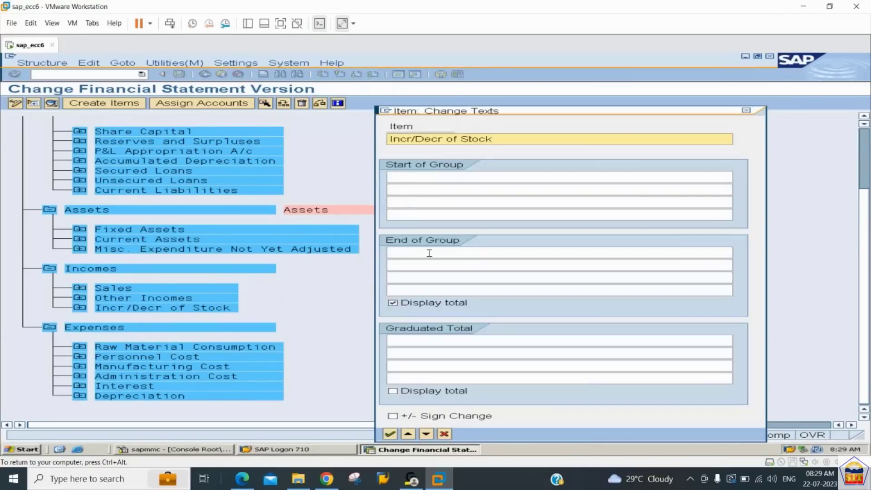
pyautogui.click(449, 251)
pyautogui.write('In')
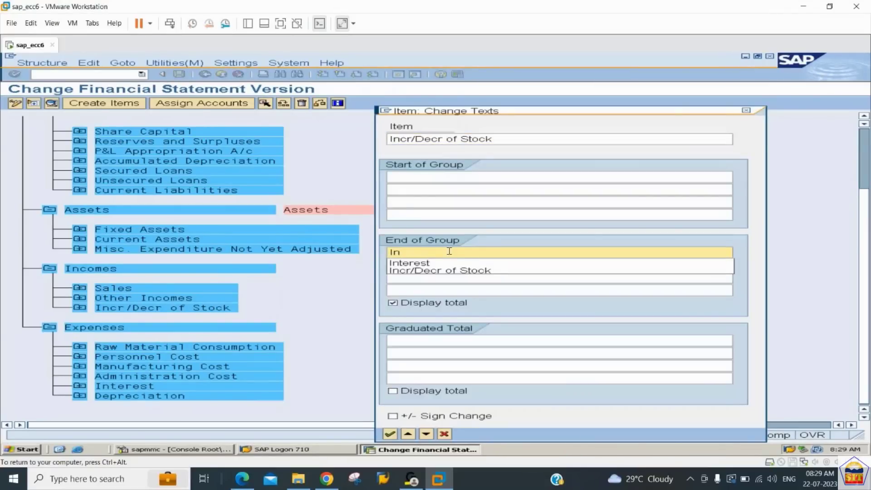
pyautogui.press('Down')
pyautogui.press('Return')
pyautogui.press('Return')
# - Set the end-of-group text of the Raw Material Consumption item under Expenses to Raw Material Consumption
pyautogui.click(210, 347)
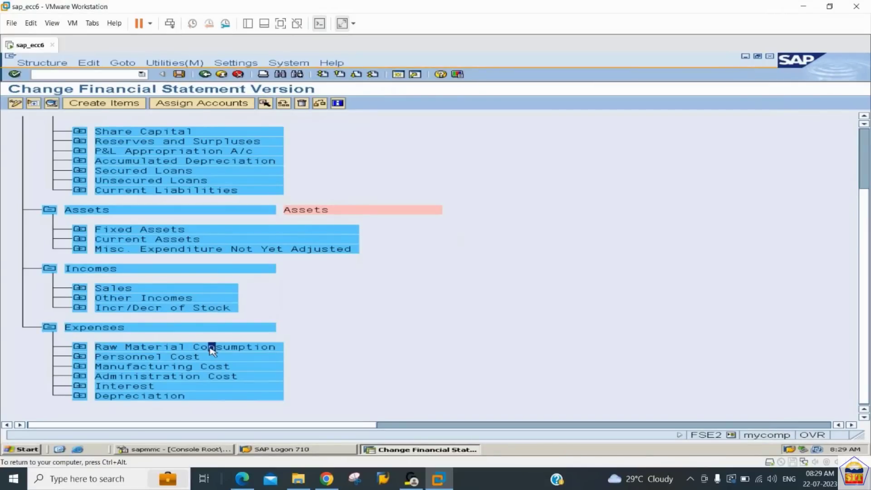
pyautogui.doubleClick(210, 347)
pyautogui.click(443, 253)
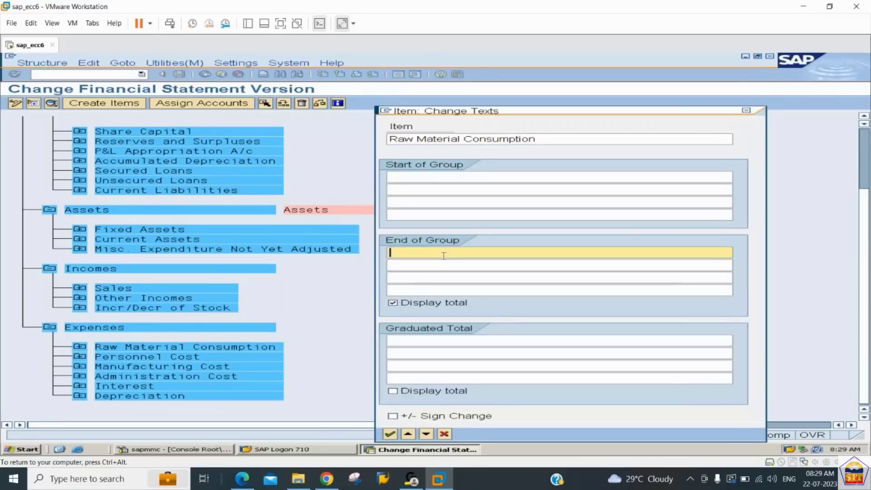
pyautogui.press('Down')
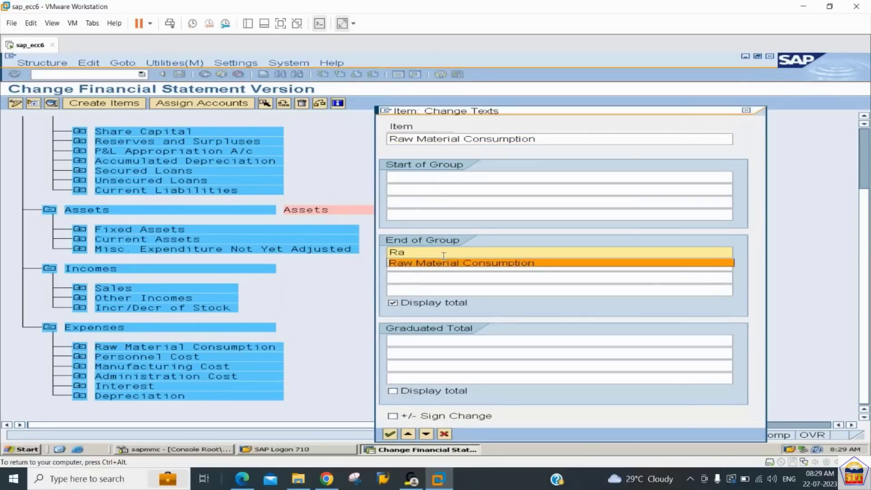
pyautogui.press('Return')
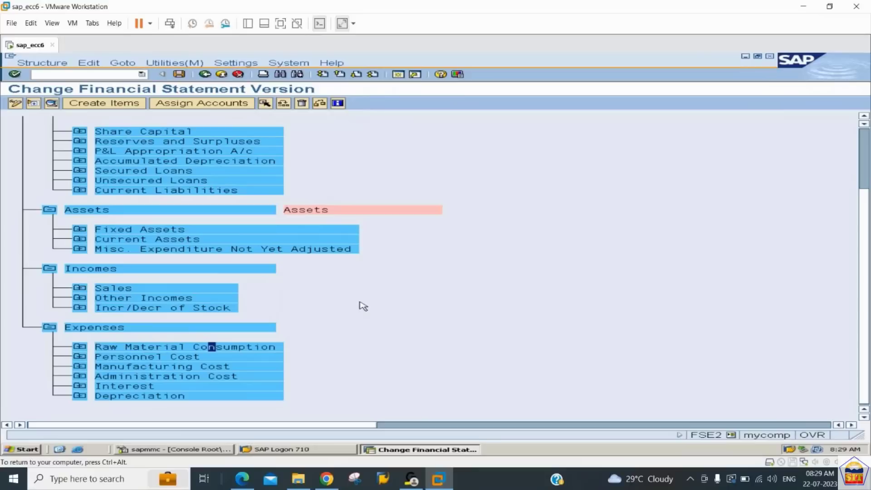
# - Set the end-of-group text of the Personnel Cost item under Expenses to Personnel Cost
pyautogui.doubleClick(205, 359)
pyautogui.click(440, 252)
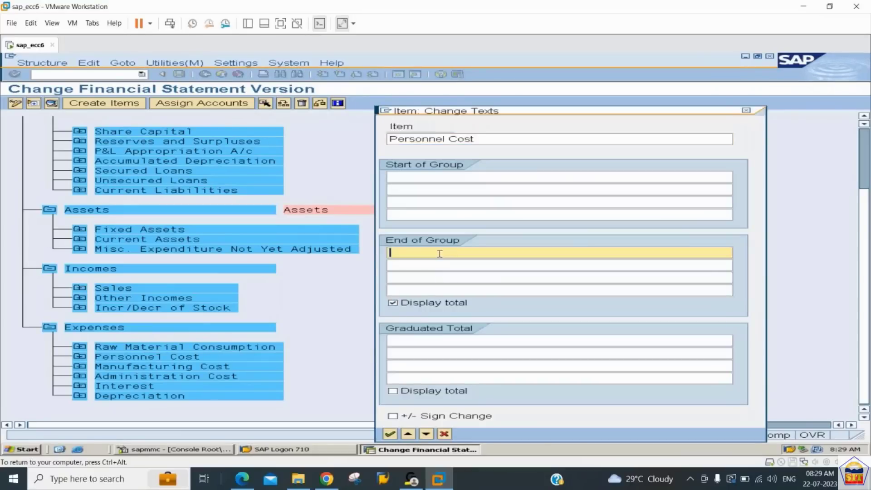
pyautogui.press('Down')
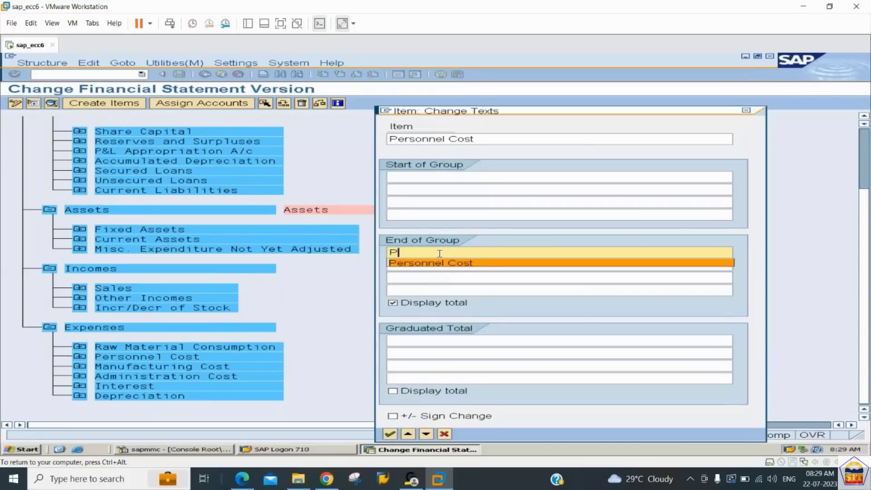
pyautogui.press('Return')
pyautogui.press('Return')
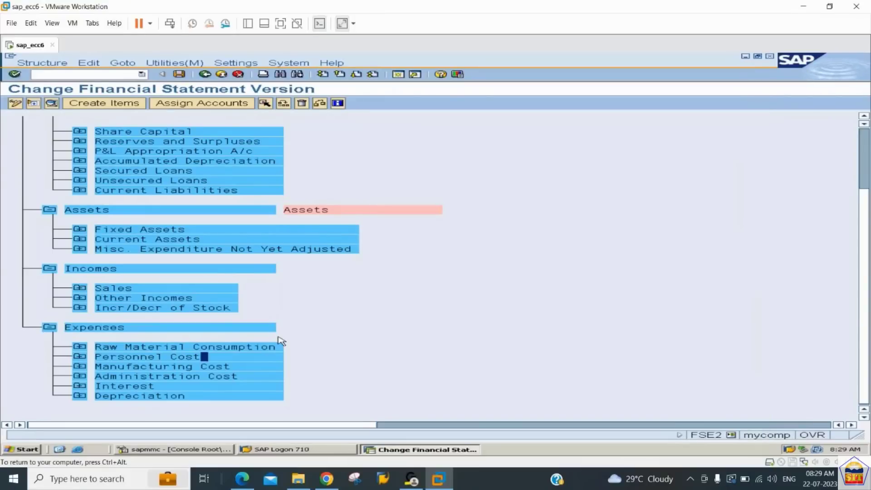
# - Set the end-of-group text of the Manufacturing Cost item under Expenses to Manufacturing Cost
pyautogui.doubleClick(213, 367)
pyautogui.click(463, 253)
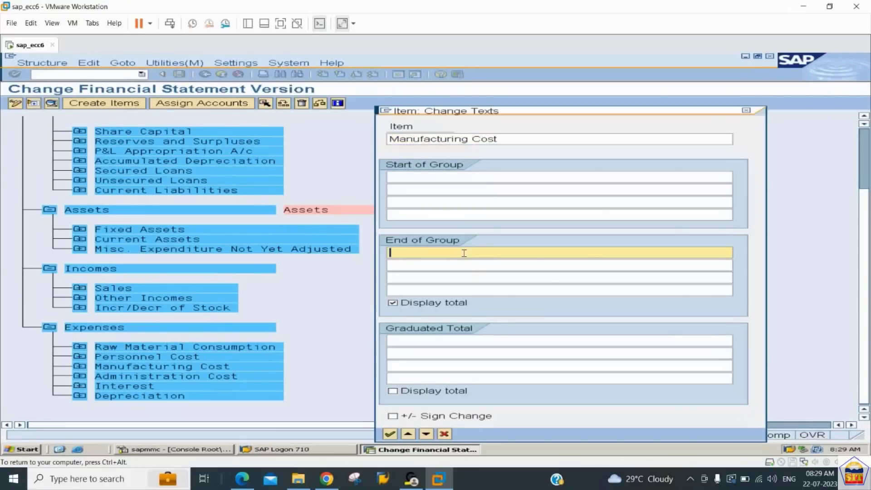
pyautogui.write('Man')
pyautogui.press('Down')
pyautogui.press('Return')
pyautogui.press('Return')
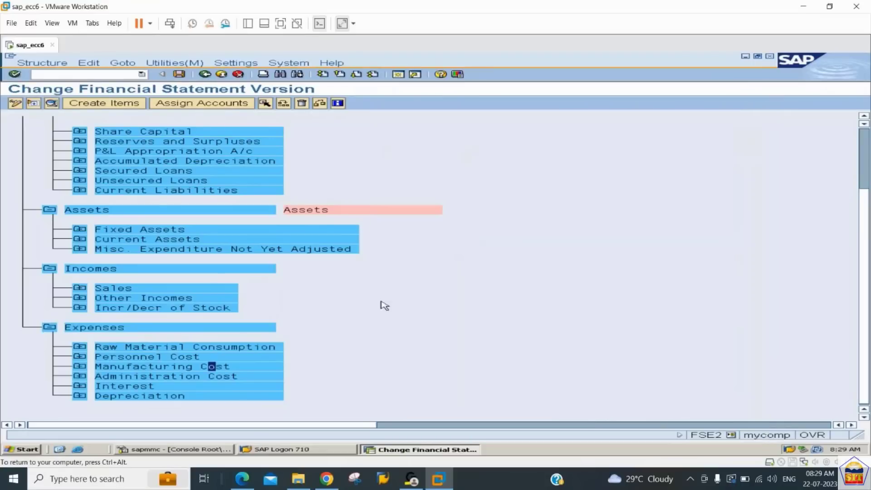
# - Set the end-of-group text of the Administration Cost item under Expenses to Administration Cost
pyautogui.doubleClick(225, 377)
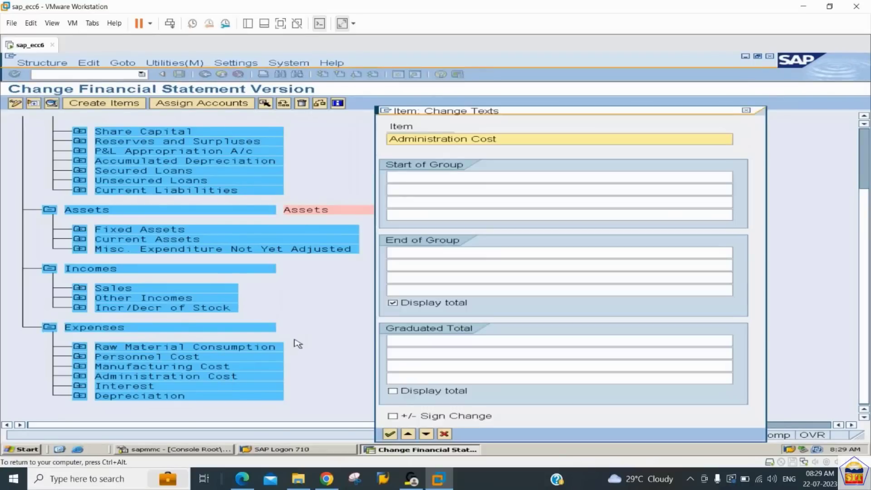
pyautogui.click(463, 252)
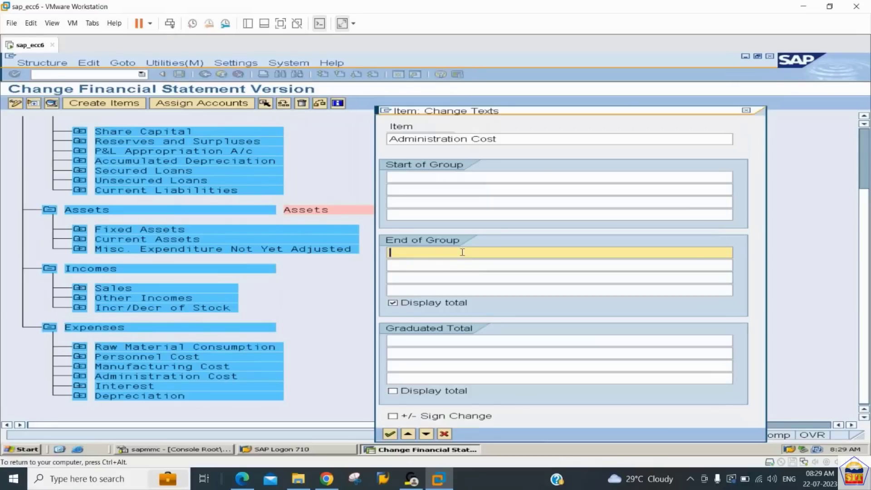
pyautogui.write('A')
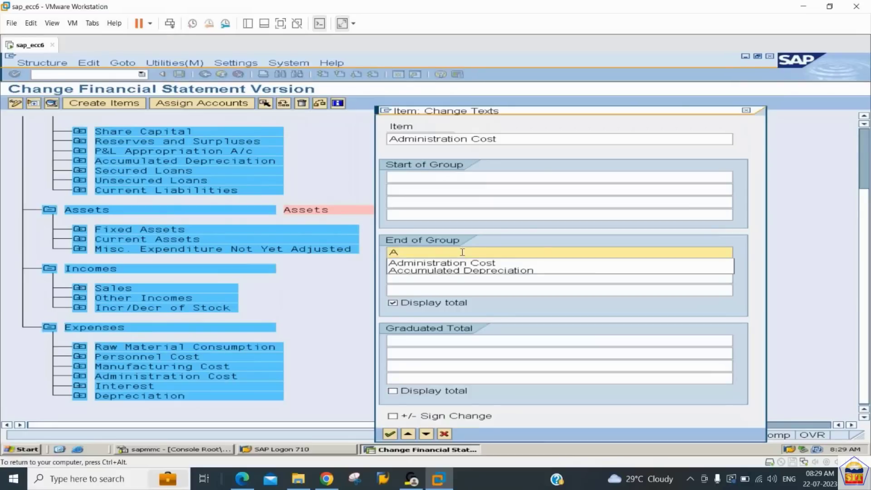
pyautogui.press('Down')
pyautogui.press('Return')
pyautogui.press('Return')
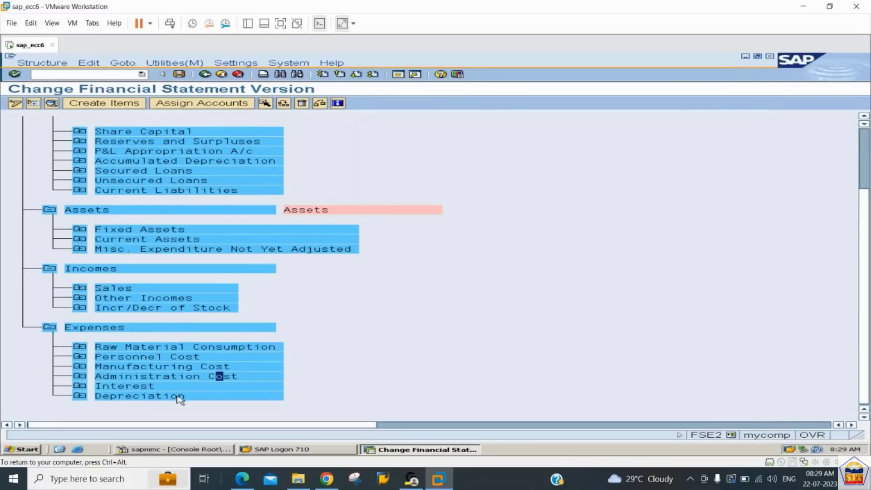
# - Set the end-of-group text of the Interest item under Expenses to Interest
pyautogui.doubleClick(175, 385)
pyautogui.click(453, 253)
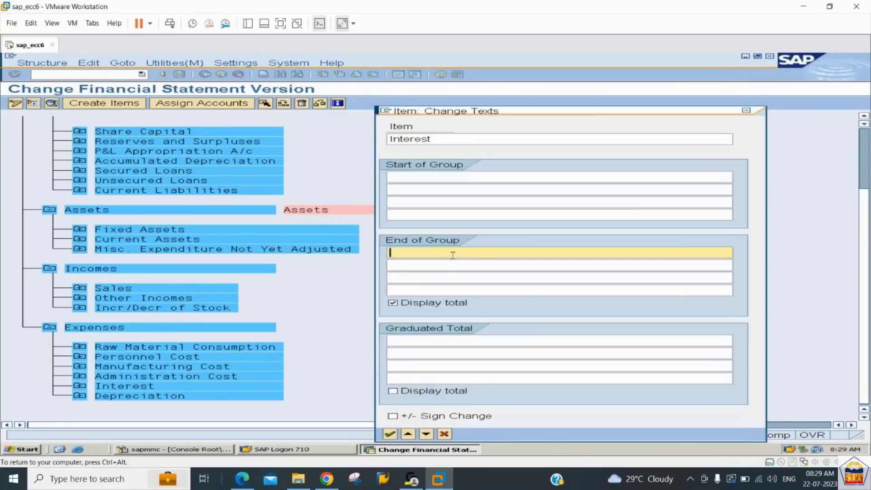
pyautogui.write('It')
pyautogui.press('BackSpace')
pyautogui.press('Down')
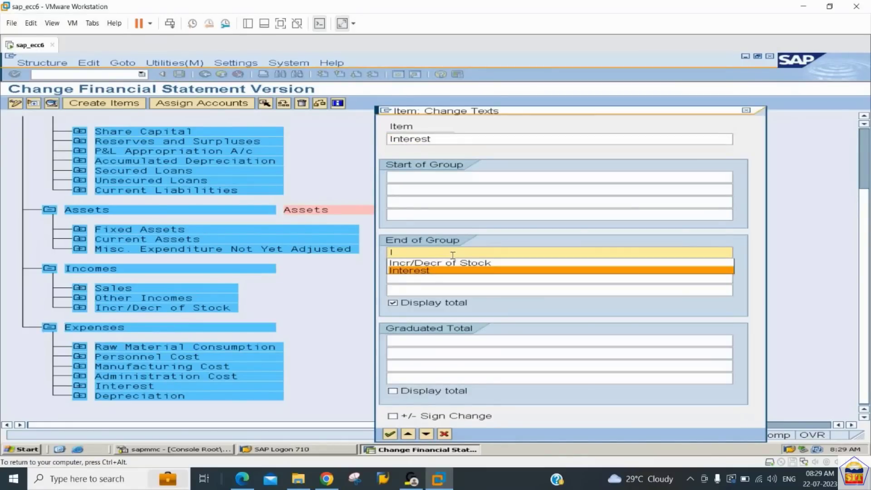
pyautogui.press('Return')
pyautogui.press('Return')
# - Set the end-of-group text of the Depreciation item under Expenses to Depreciation
pyautogui.doubleClick(211, 398)
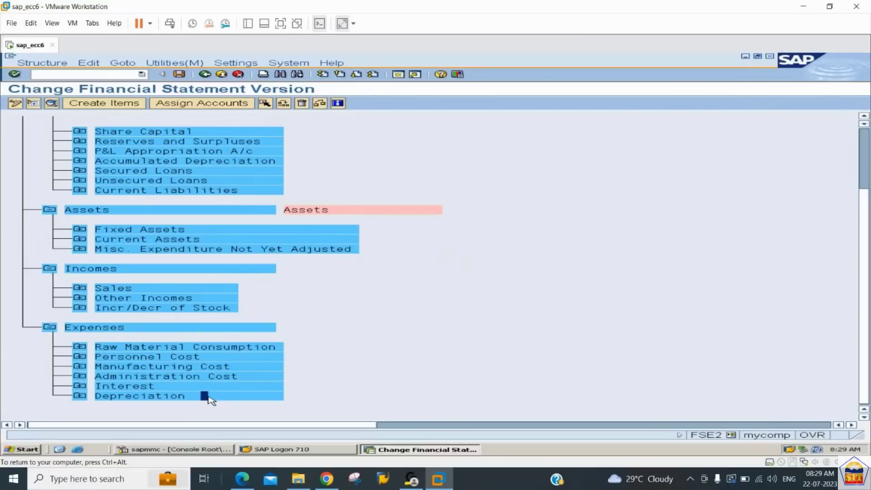
pyautogui.click(439, 253)
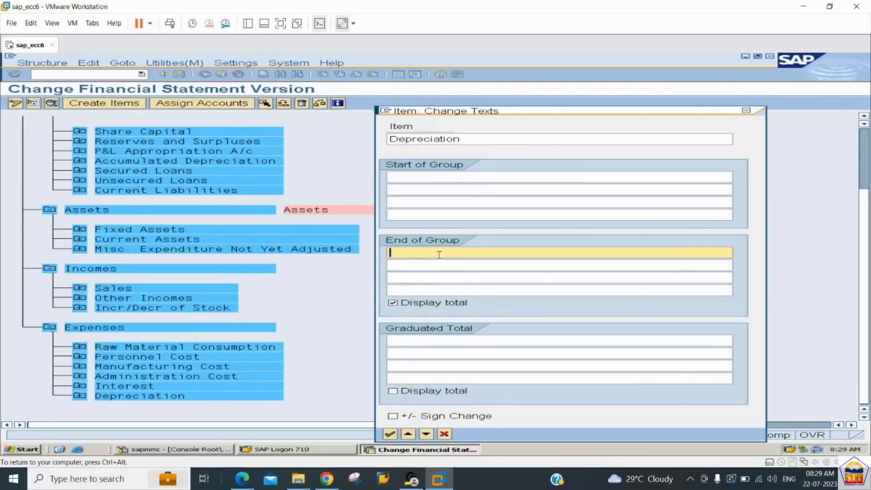
pyautogui.write('D')
pyautogui.press('Return')
pyautogui.press('Return')
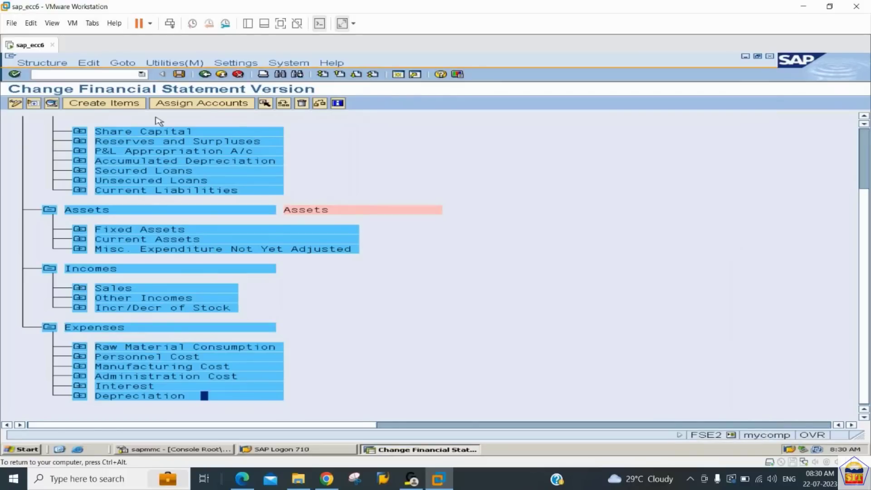
# - Set the Share Capital item's start-of-group text under Liabilities to Source of Capital and its end-of-group text to Share Capital
pyautogui.scroll(2, 395, 190)
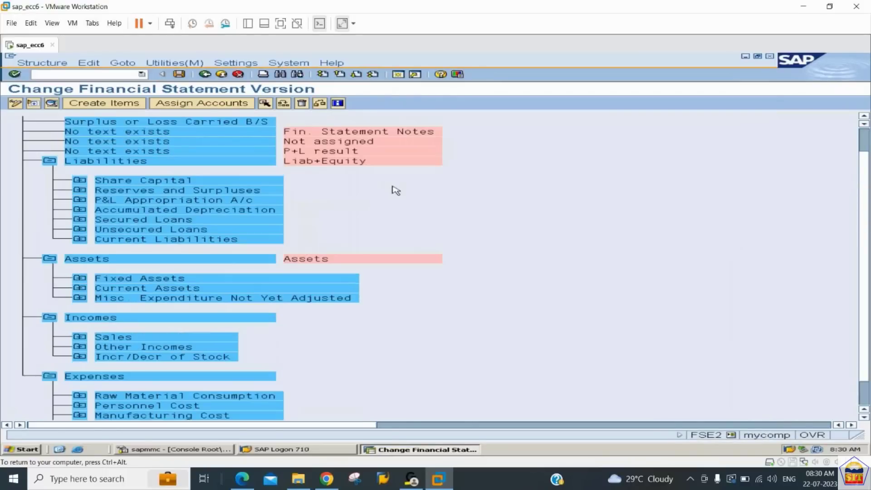
pyautogui.doubleClick(141, 182)
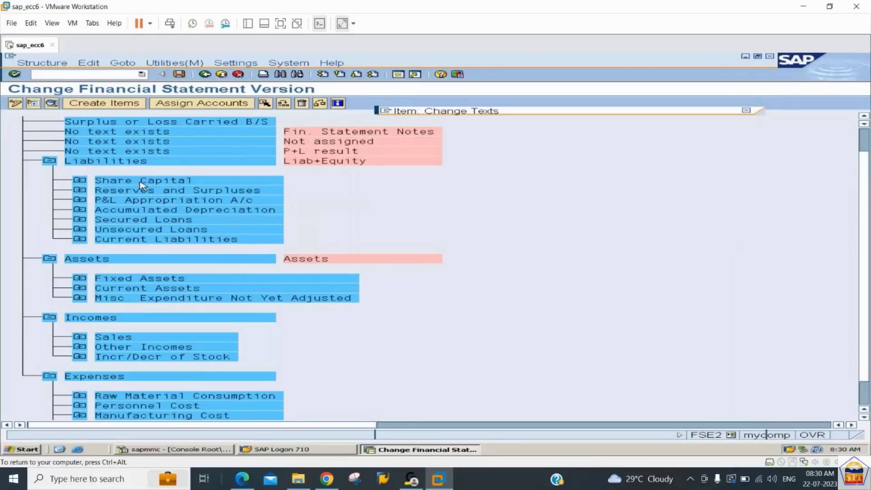
pyautogui.click(425, 177)
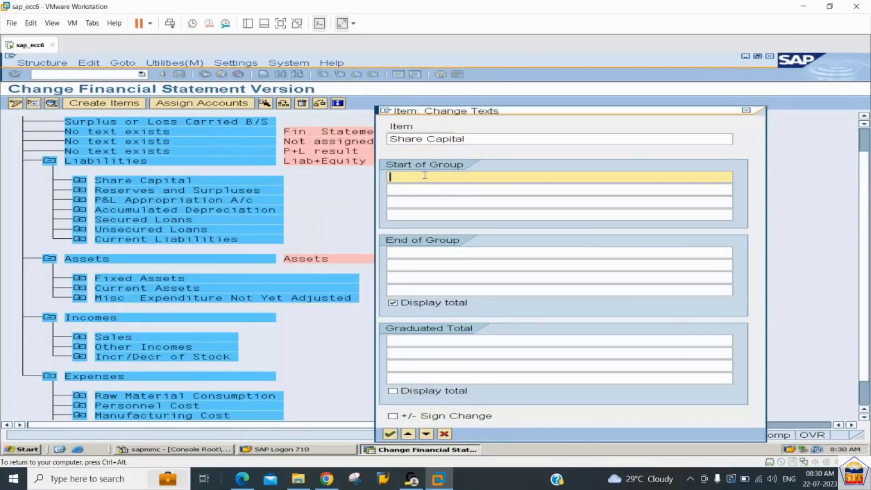
pyautogui.write('S')
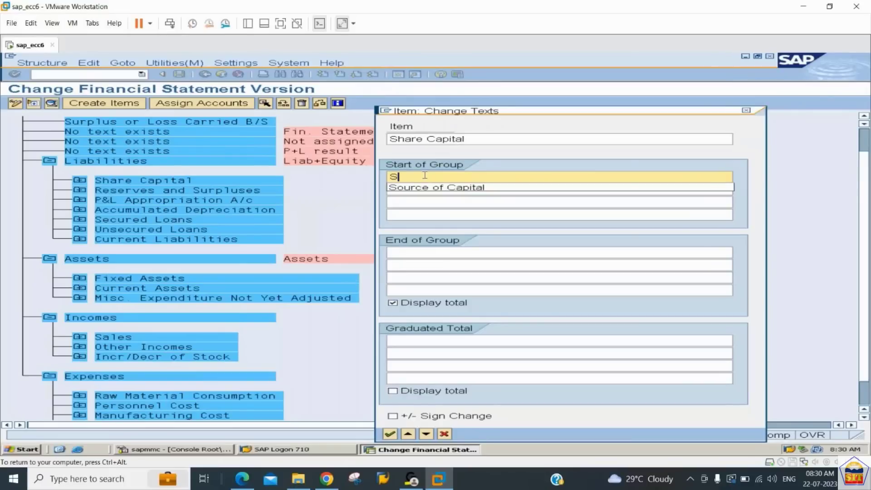
pyautogui.press('Down')
pyautogui.press('Tab')
pyautogui.press('Tab')
pyautogui.press('Tab')
pyautogui.press('Tab')
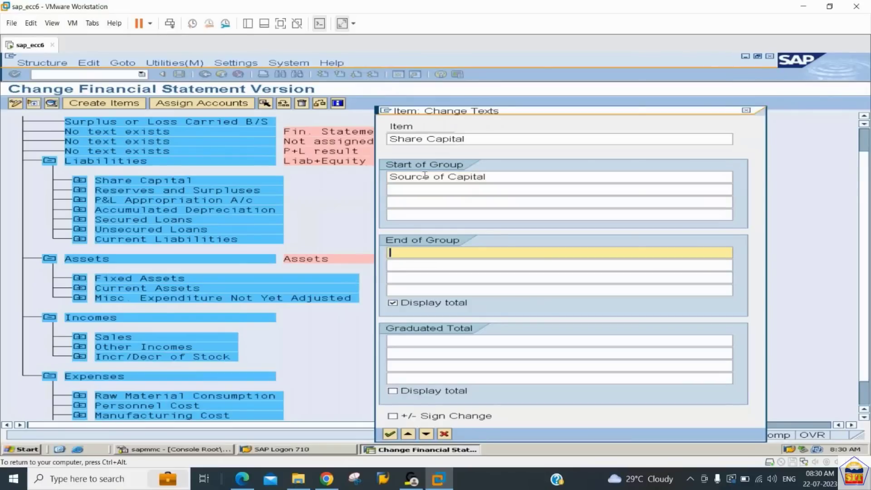
pyautogui.write('Sh')
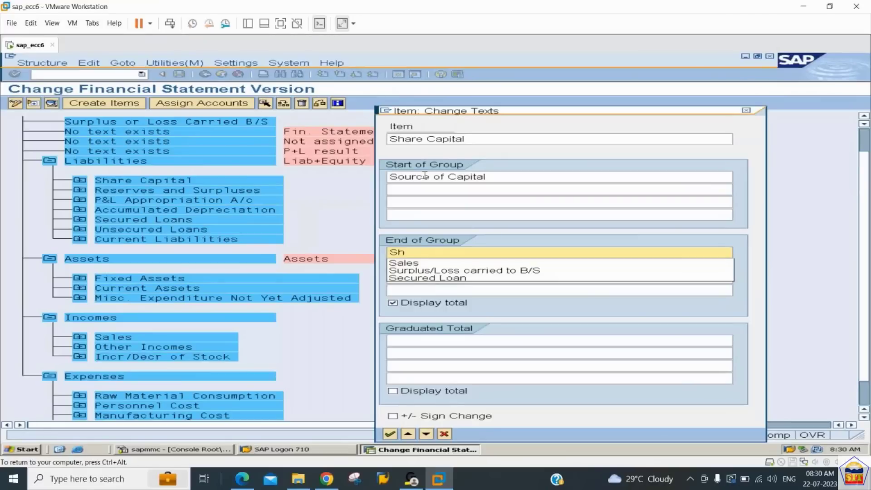
pyautogui.write('are Capital')
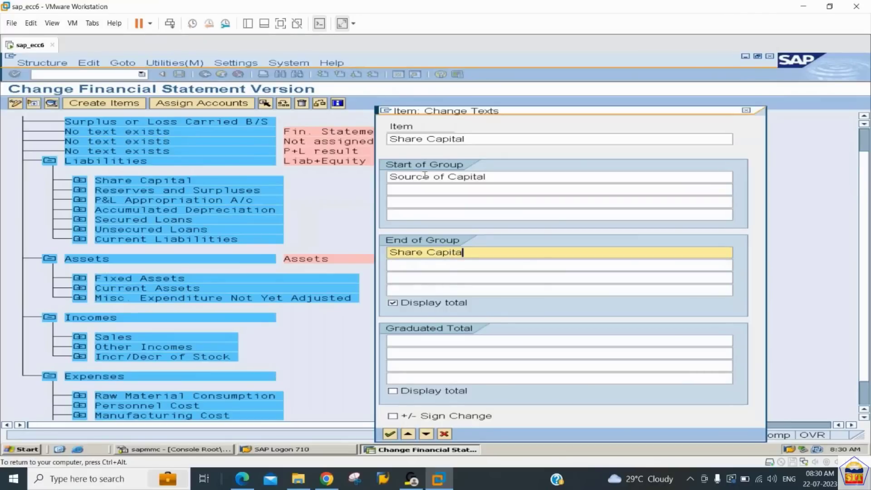
pyautogui.press('Return')
# - Set the end-of-group text of the Reserves and Surpluses item under Liabilities to Reserves and Surpluses
pyautogui.doubleClick(250, 191)
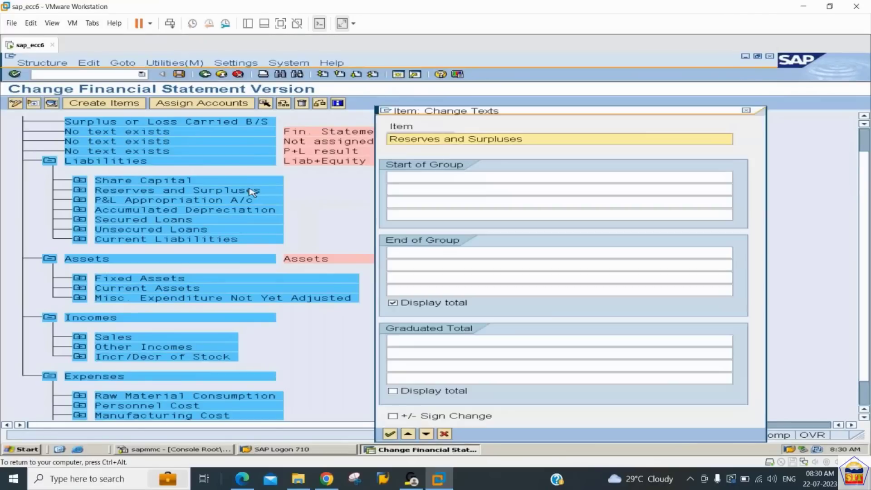
pyautogui.click(413, 252)
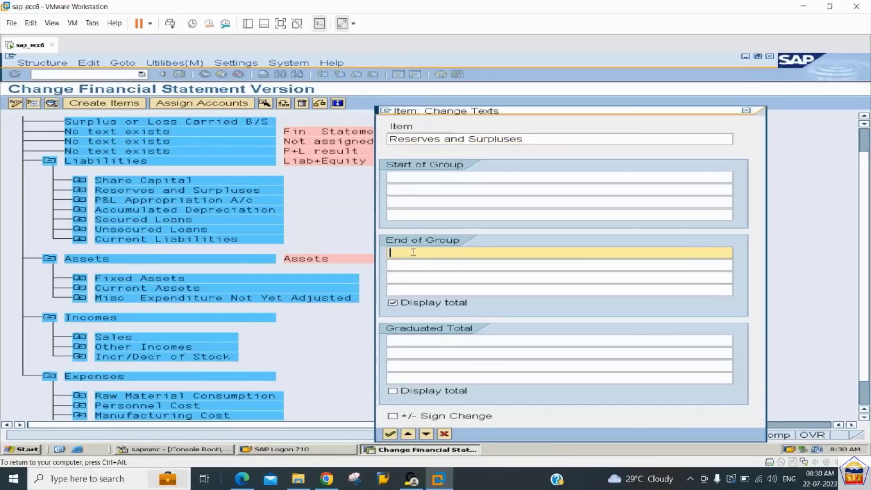
pyautogui.write('Reserves and Surpluses')
pyautogui.press('Return')
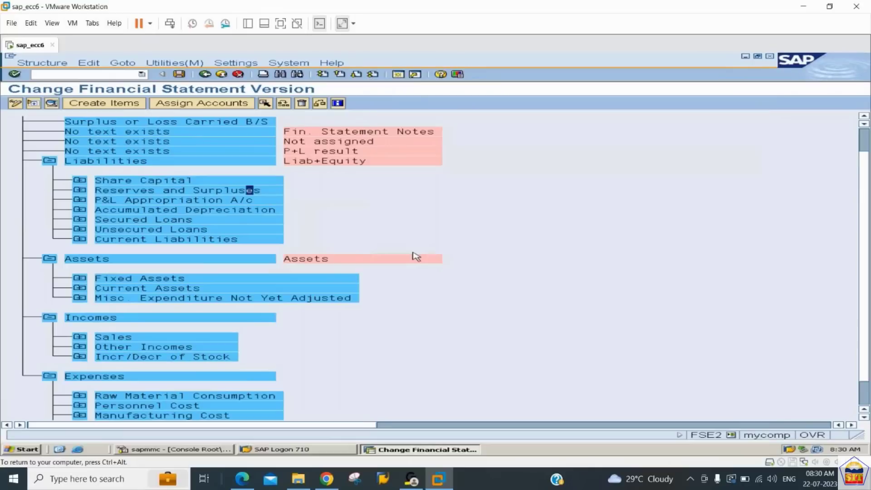
# - Set the end-of-group text of the Accumulated Depreciation item under Liabilities to Accumulated Depreciation
pyautogui.click(227, 210)
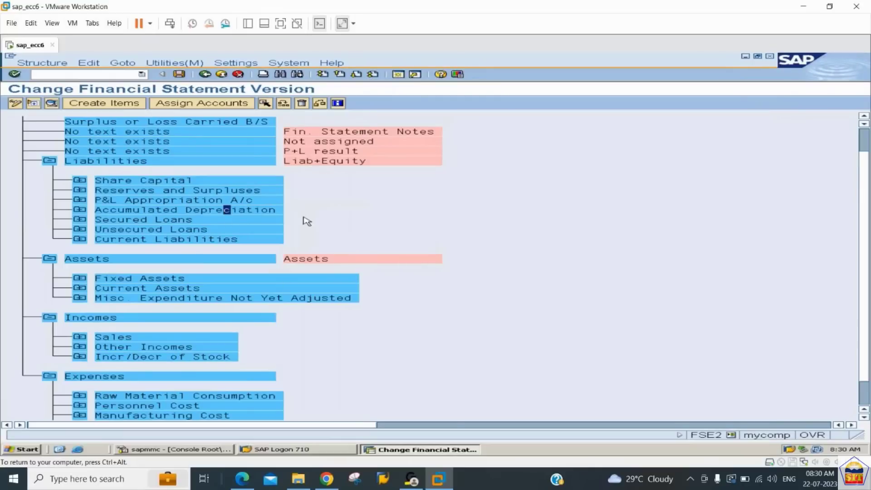
pyautogui.doubleClick(246, 215)
pyautogui.click(430, 252)
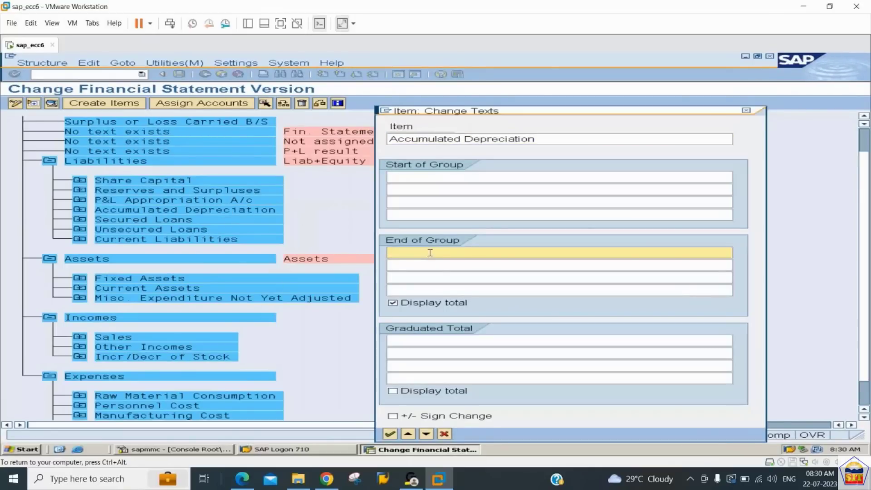
pyautogui.write('Accumulated Depreciation')
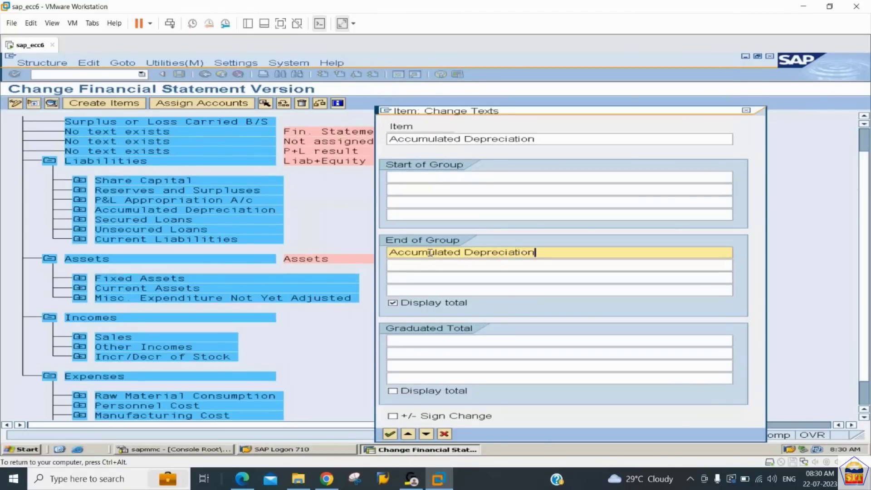
pyautogui.press('Return')
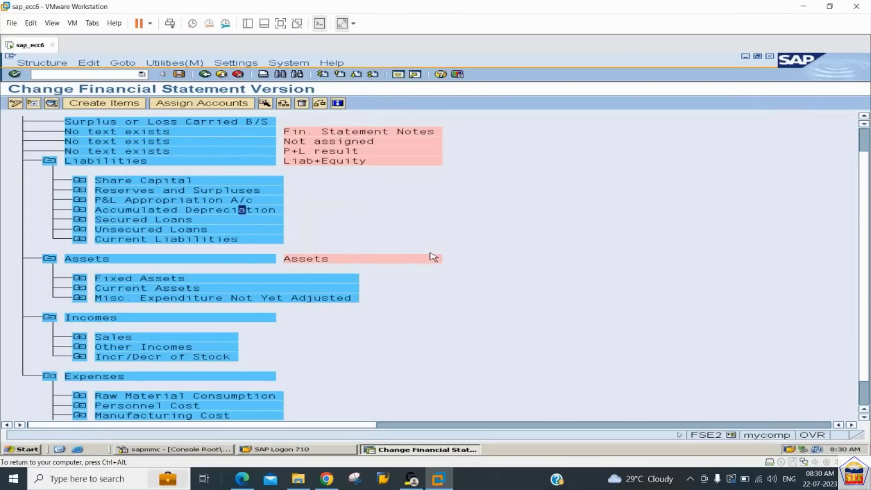
# - Set the end-of-group text of the Secured Loans item under Liabilities to Secured Loans
pyautogui.doubleClick(196, 221)
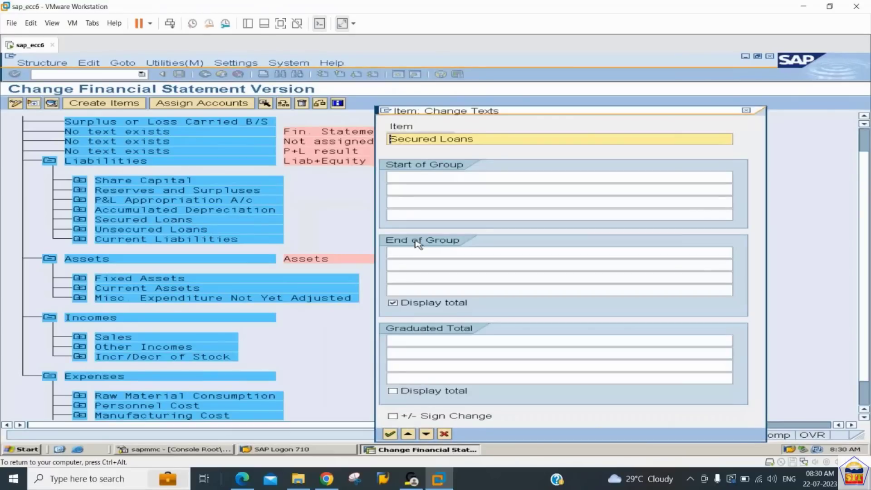
pyautogui.click(414, 251)
pyautogui.write('Secured')
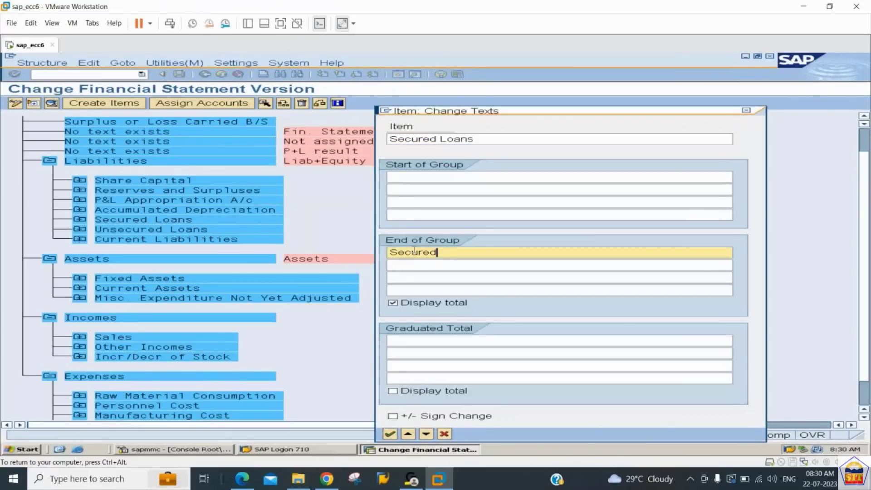
pyautogui.write(' Loans')
pyautogui.press('Return')
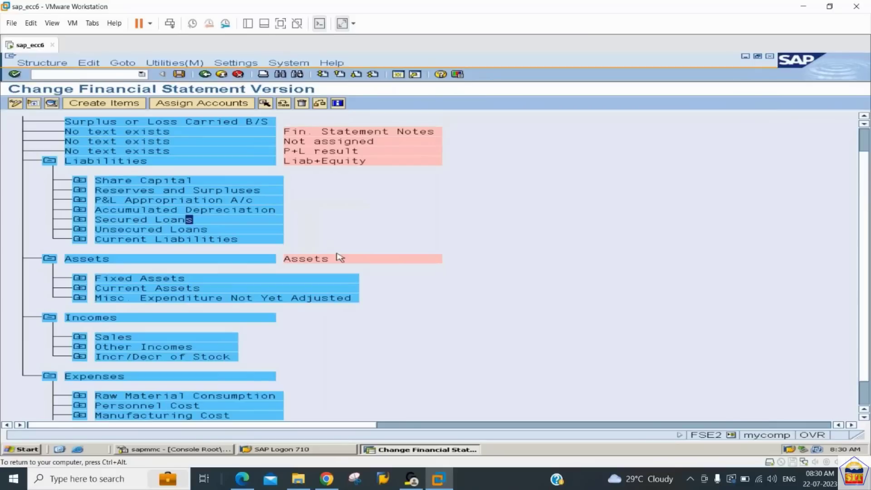
# - Set the end-of-group text of the Unsecured Loans item under Liabilities to Unsecured Loans
pyautogui.doubleClick(243, 231)
pyautogui.click(412, 253)
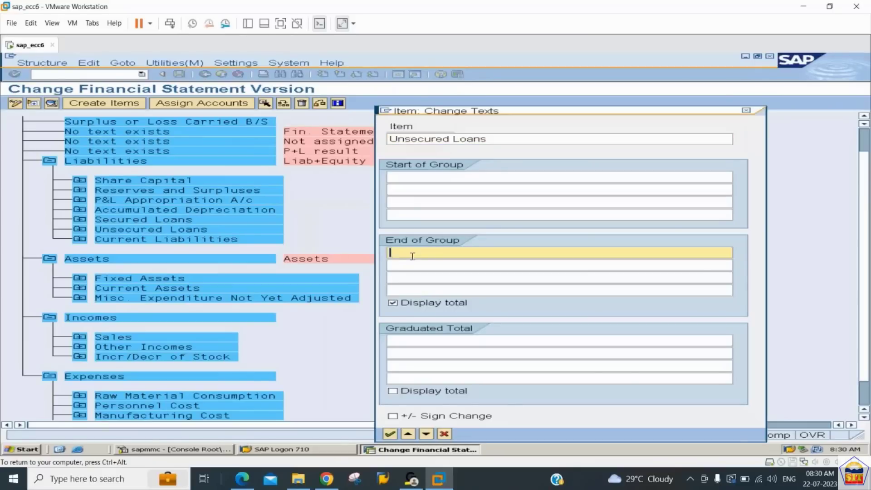
pyautogui.write('Unsecured Loans')
pyautogui.press('Return')
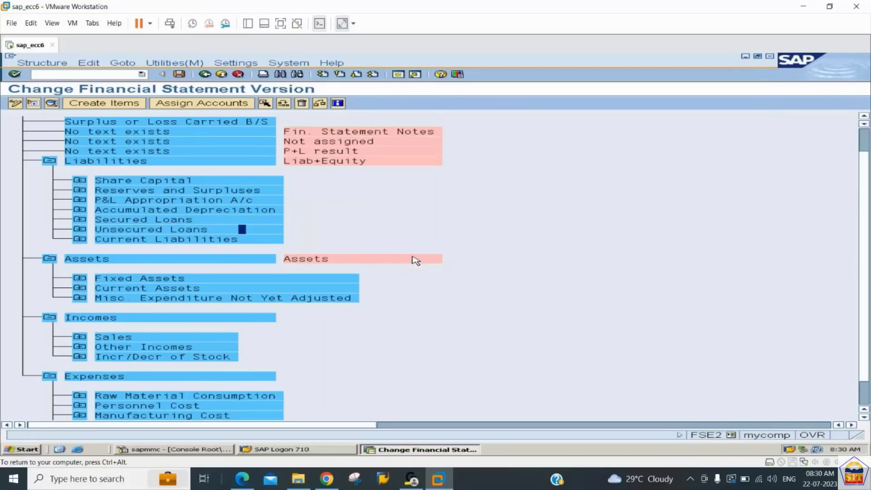
# - Set the end-of-group text of the Current Liabilities item to Current Liabilities and save the financial statement version
pyautogui.doubleClick(251, 243)
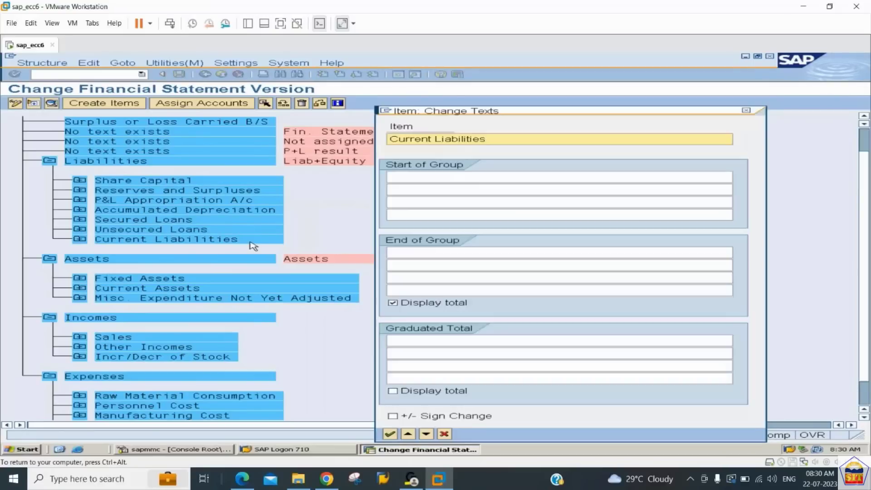
pyautogui.click(426, 253)
pyautogui.write('Current ')
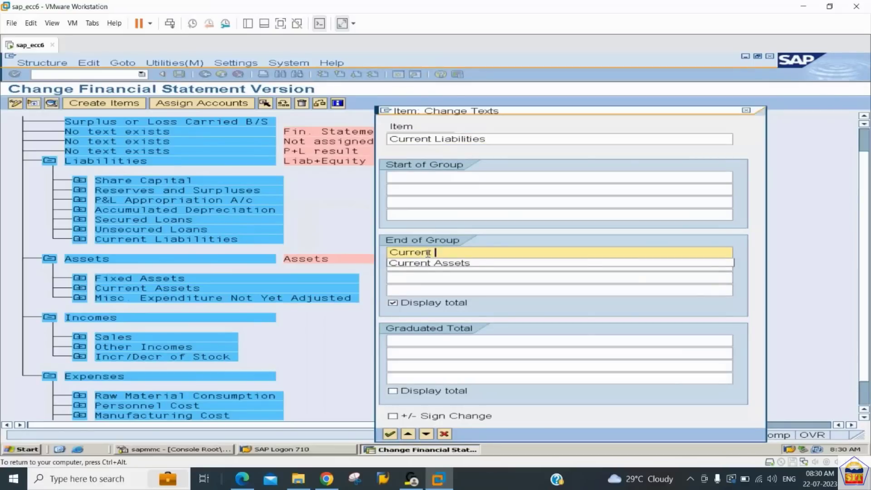
pyautogui.write('Liabilities')
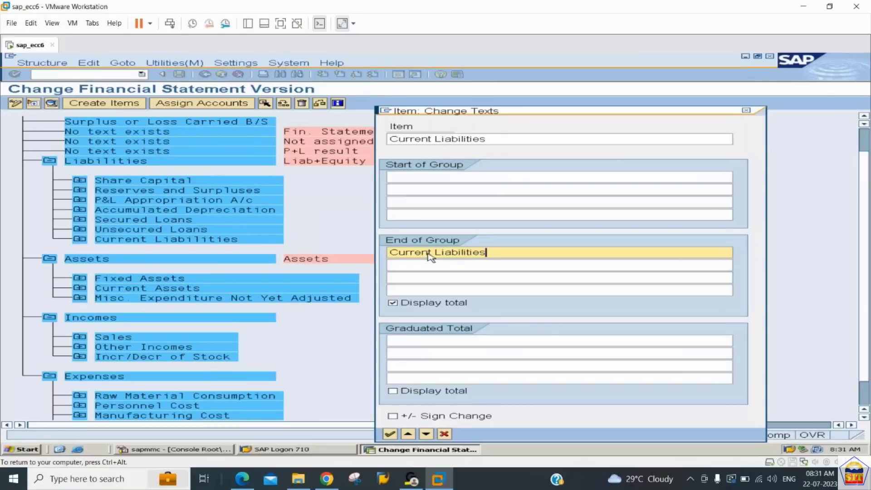
pyautogui.press('Return')
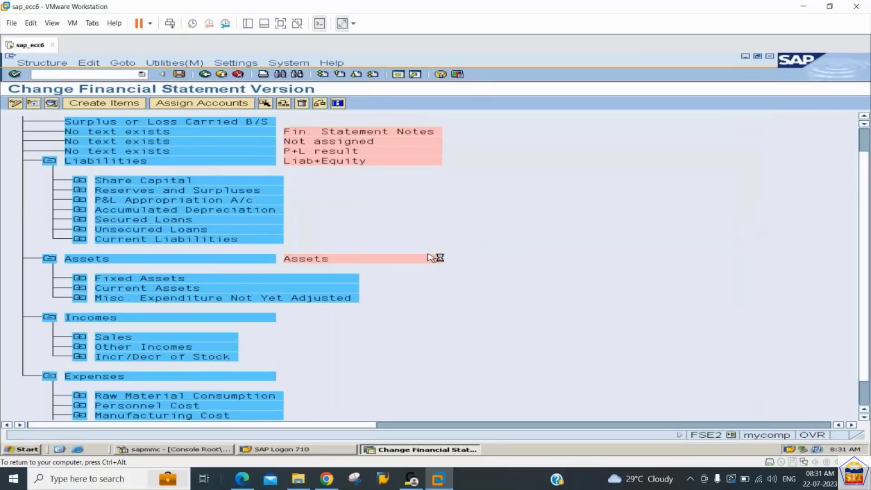
pyautogui.hotkey('ctrl', 's')
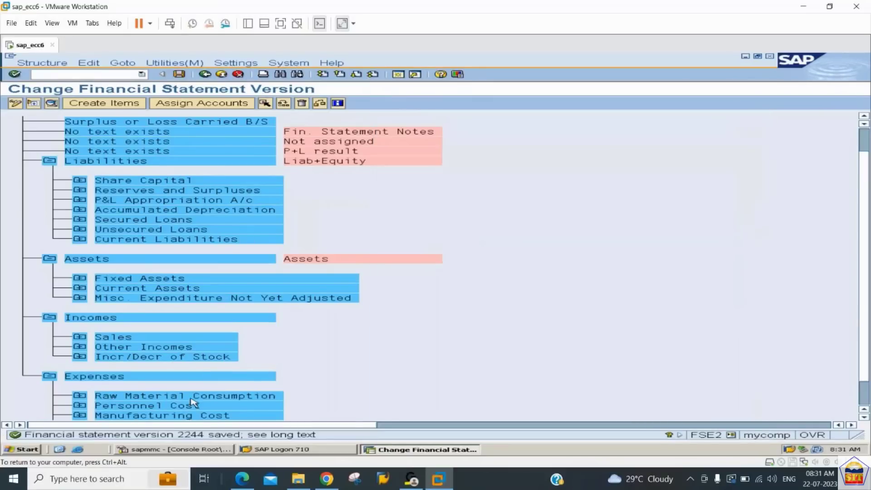
# - Check the Financial Statement Version PDF in Edge, and back in SAP copy the Surplus or Loss Carried B/S item name into its end-of-group text
pyautogui.click(242, 478)
pyautogui.scroll(-10, 288, 359)
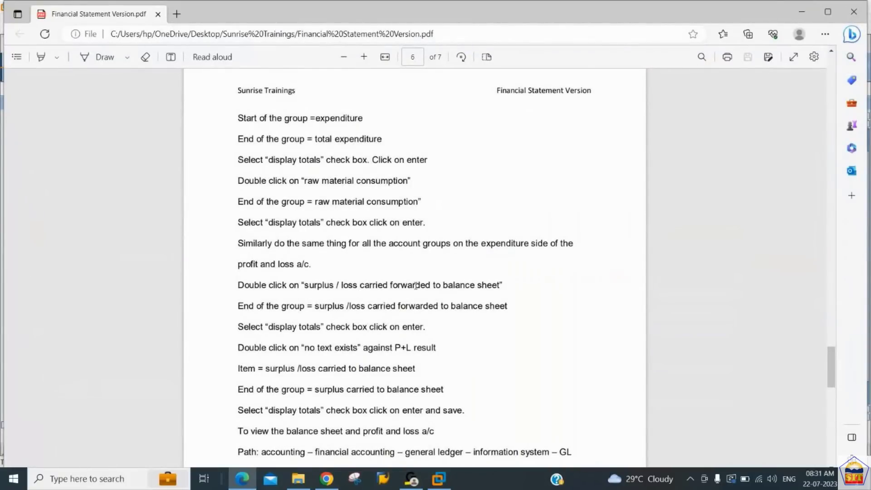
pyautogui.hotkey('alt', 'Tab')
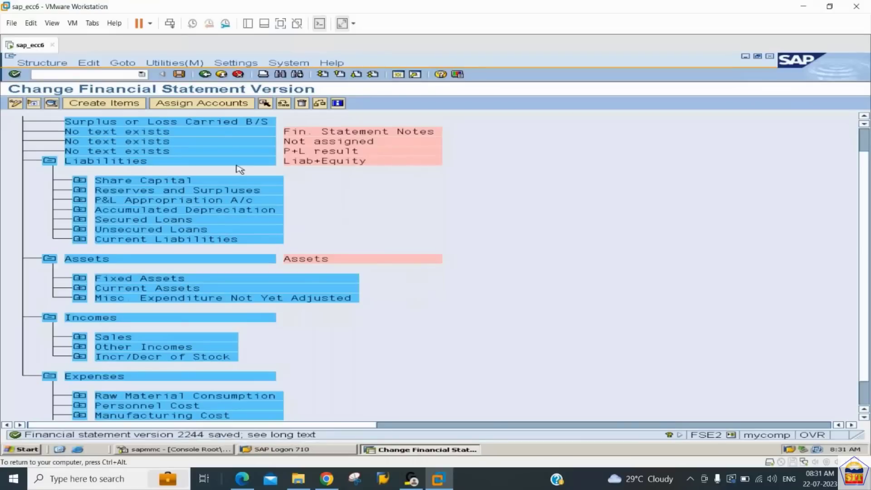
pyautogui.doubleClick(215, 125)
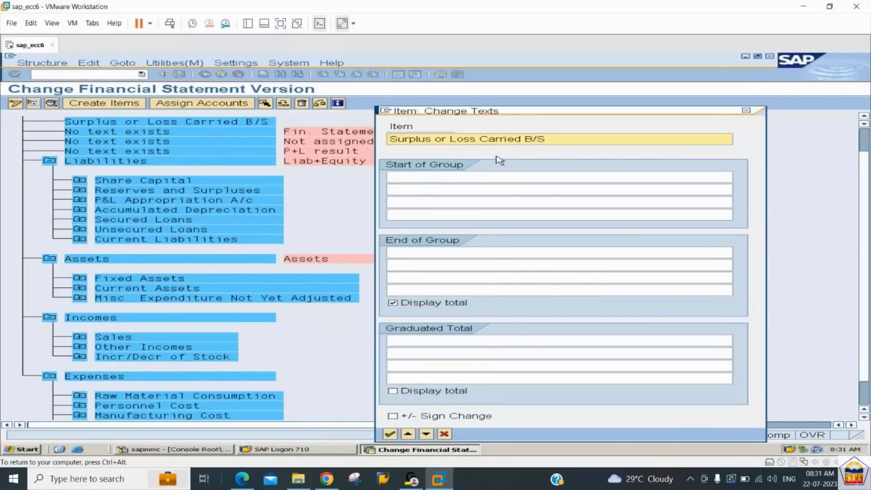
pyautogui.hotkey('shift', 'End')
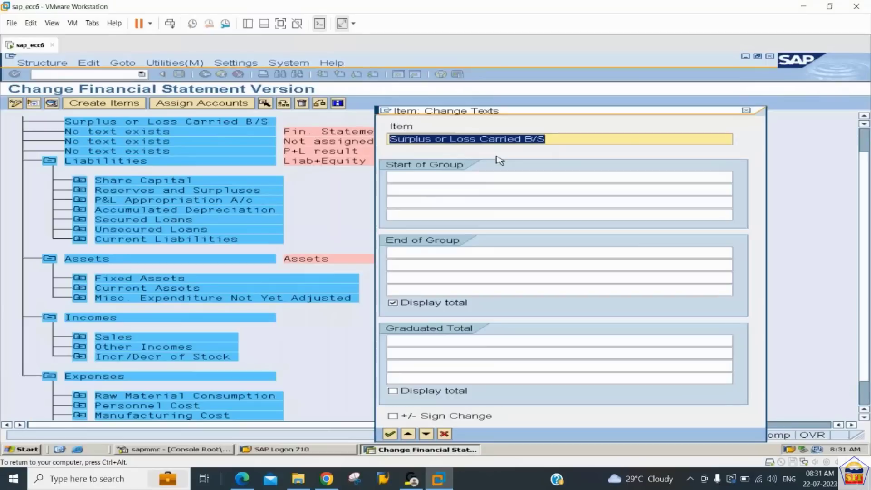
pyautogui.hotkey('ctrl', 'c')
pyautogui.press('Down')
pyautogui.press('Down')
pyautogui.press('Down')
pyautogui.press('Down')
pyautogui.press('Down')
pyautogui.hotkey('ctrl', 'v')
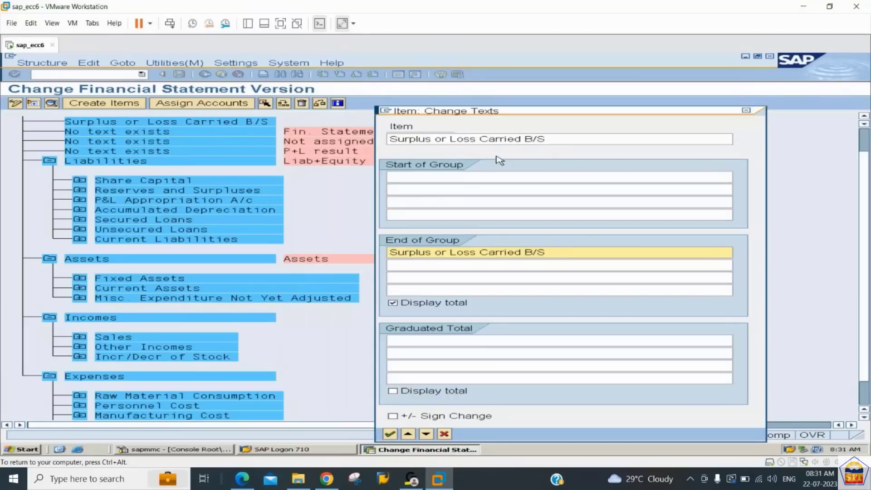
pyautogui.press('Return')
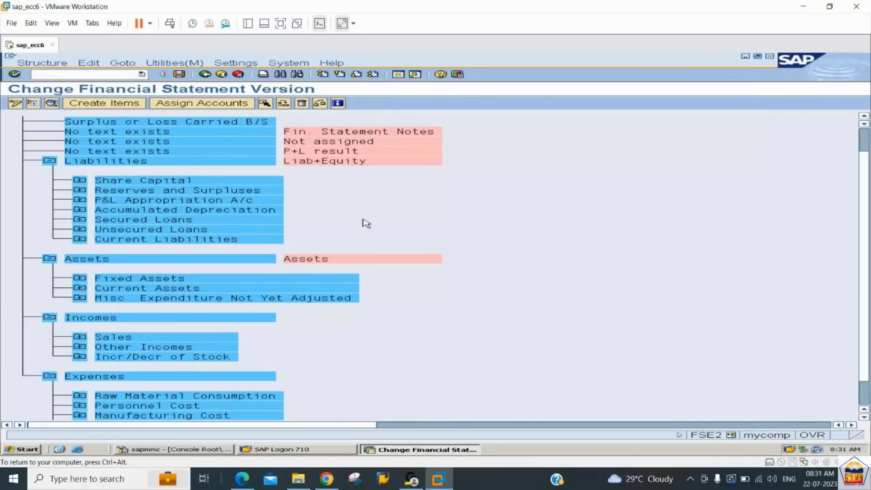
# - Read the instructions for the P+L result item in the Financial Statement Version PDF in Edge and return to SAP
pyautogui.moveTo(241, 479)
pyautogui.click(271, 441)
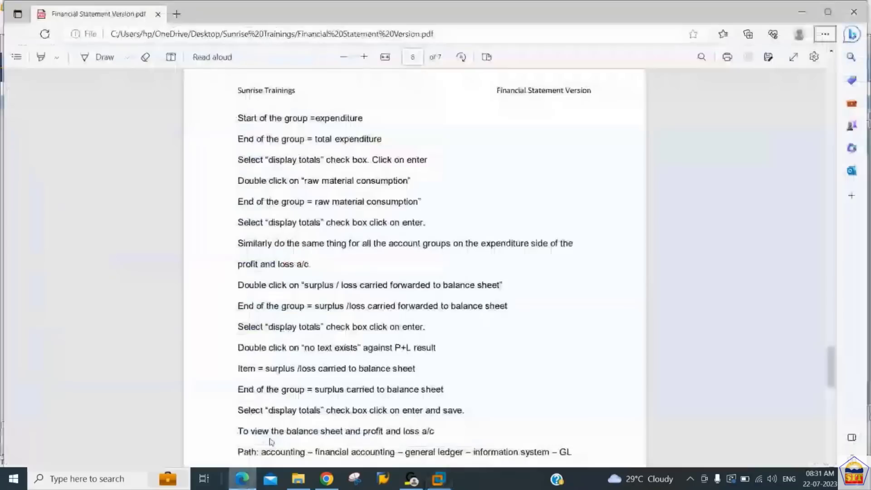
pyautogui.hotkey('alt', 'f')
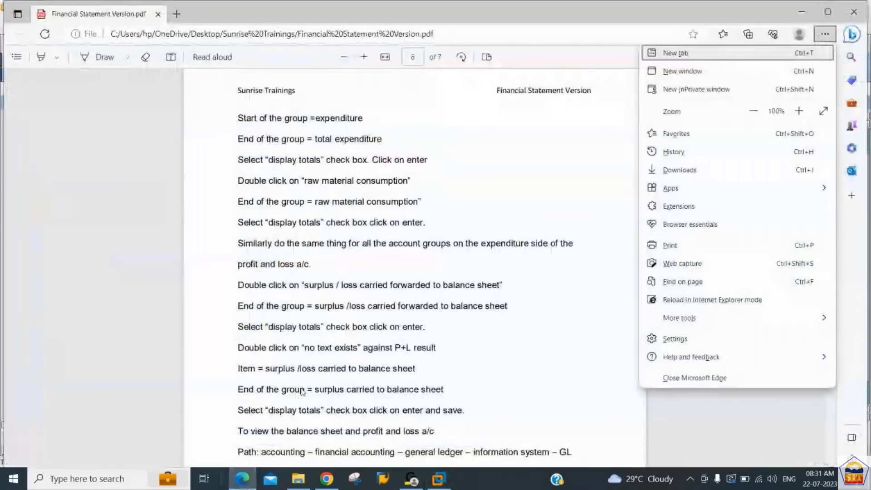
pyautogui.moveTo(346, 347); pyautogui.dragTo(351, 348)
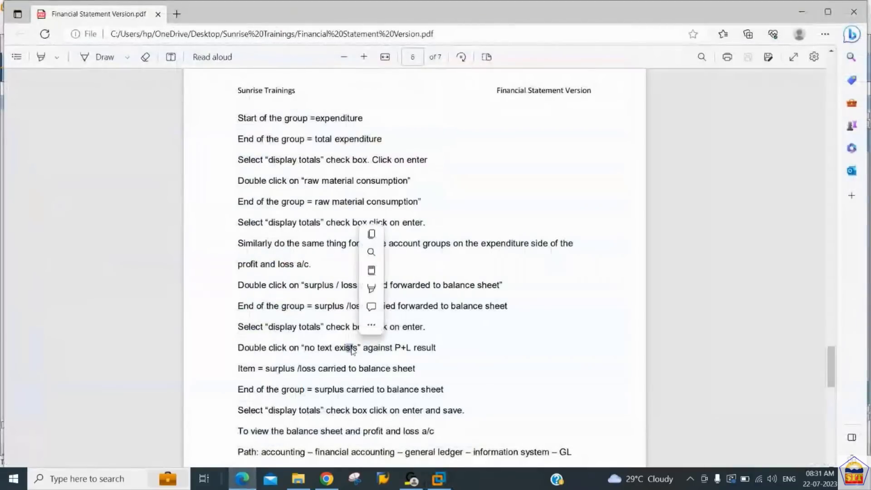
pyautogui.scroll(-2, 351, 349)
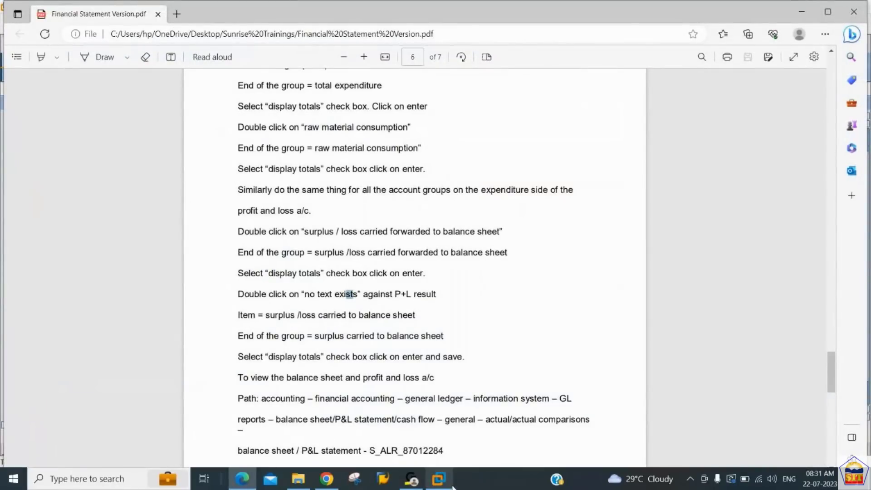
pyautogui.click(433, 480)
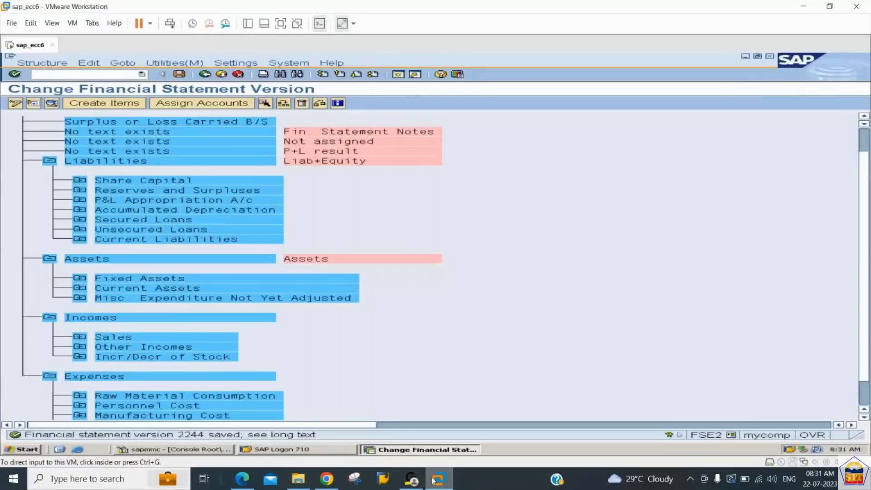
# - Name the item without text against P+L result as Surplus/Loss carried to B/S
pyautogui.click(199, 152)
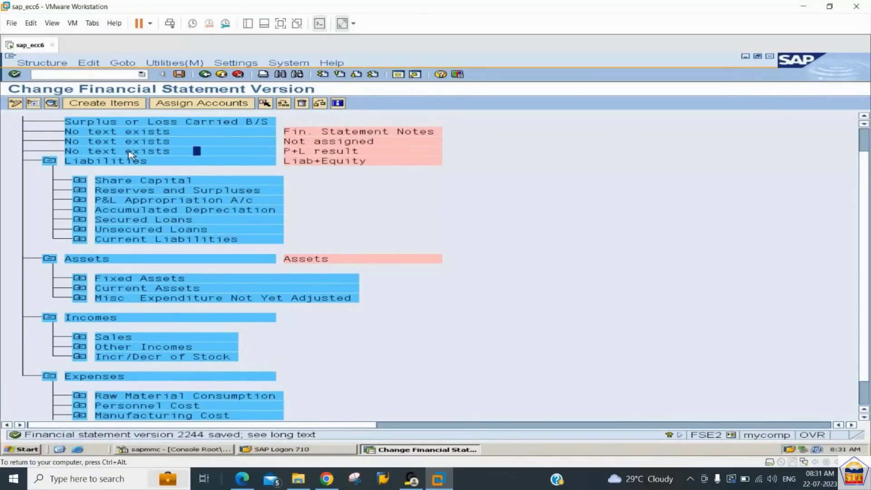
pyautogui.doubleClick(129, 153)
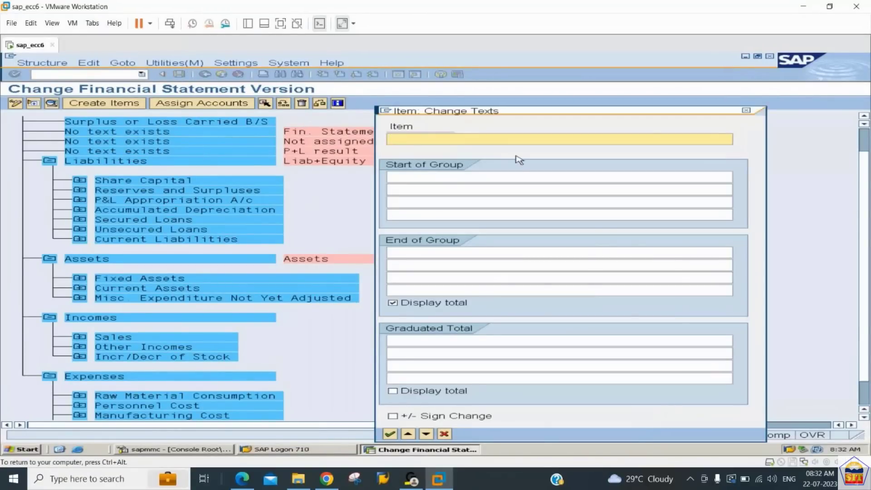
pyautogui.click(244, 480)
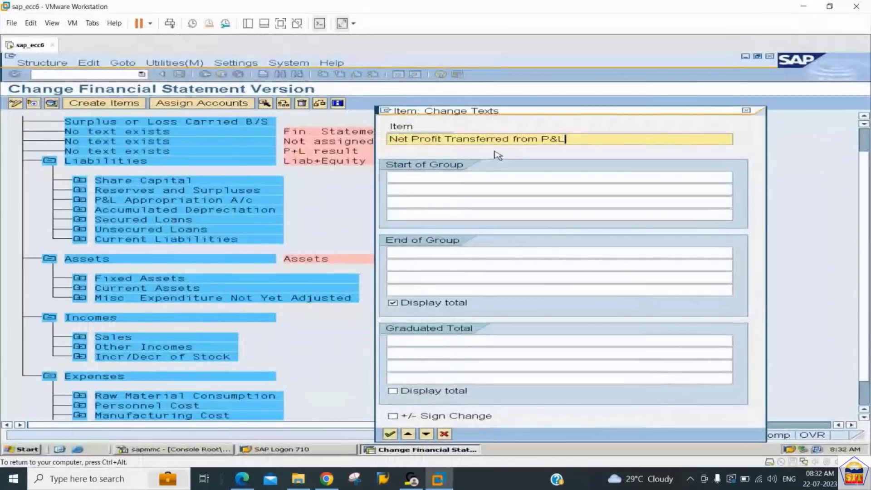
pyautogui.hotkey('shift', 'Home')
pyautogui.write('Su')
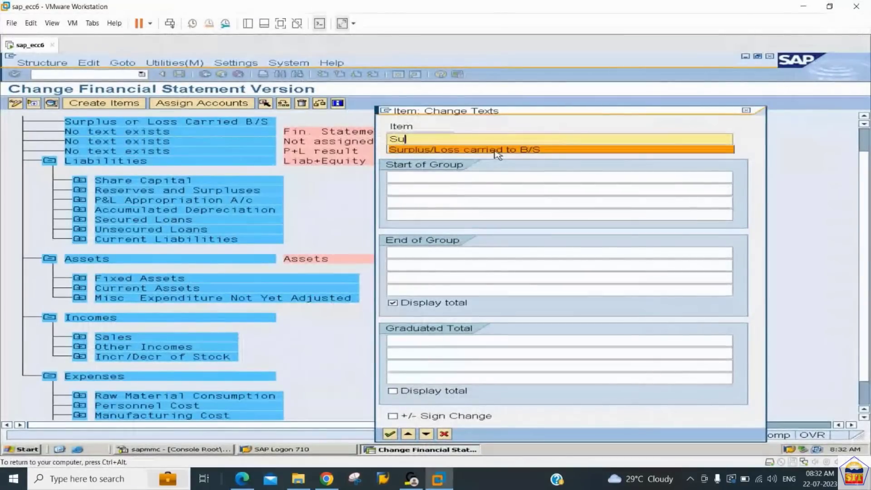
pyautogui.click(495, 150)
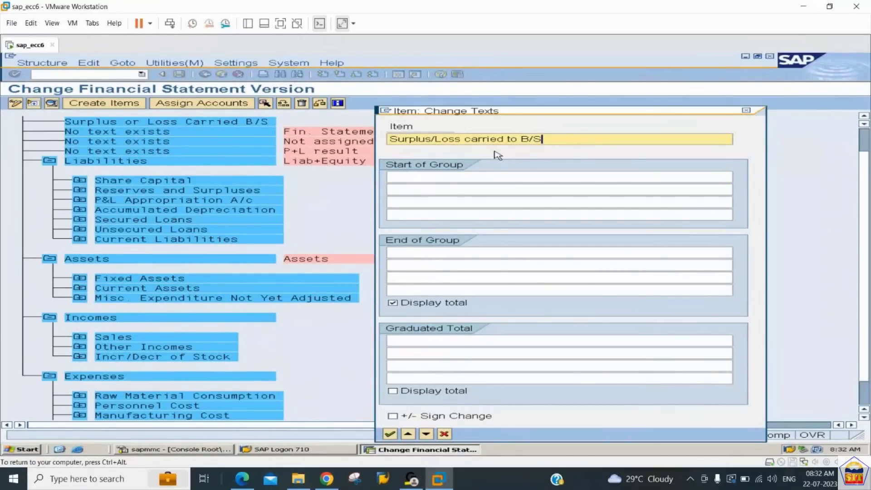
# - Copy the P+L result item's name into its first end-of-group text line and save the financial statement version
pyautogui.hotkey('shift', 'Home')
pyautogui.hotkey('ctrl', 'c')
pyautogui.press('Tab')
pyautogui.press('Tab')
pyautogui.press('Tab')
pyautogui.press('Tab')
pyautogui.press('Tab')
pyautogui.hotkey('ctrl', 'v')
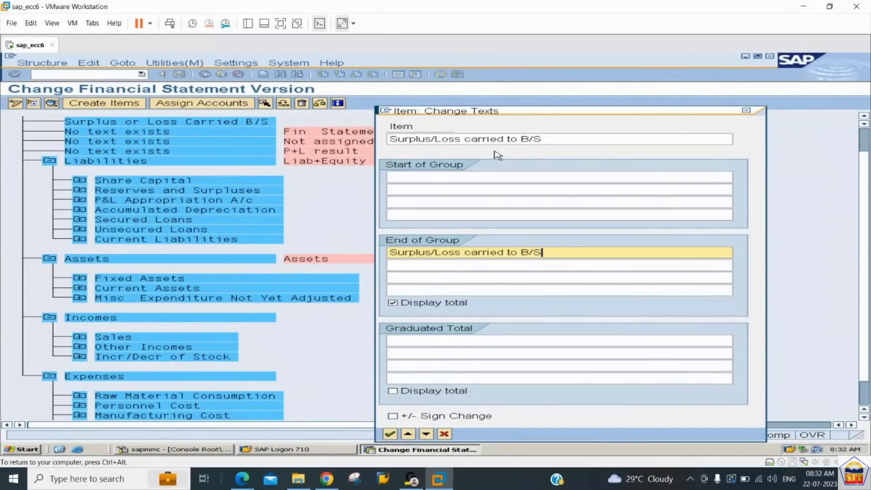
pyautogui.press('Return')
pyautogui.hotkey('ctrl', 's')
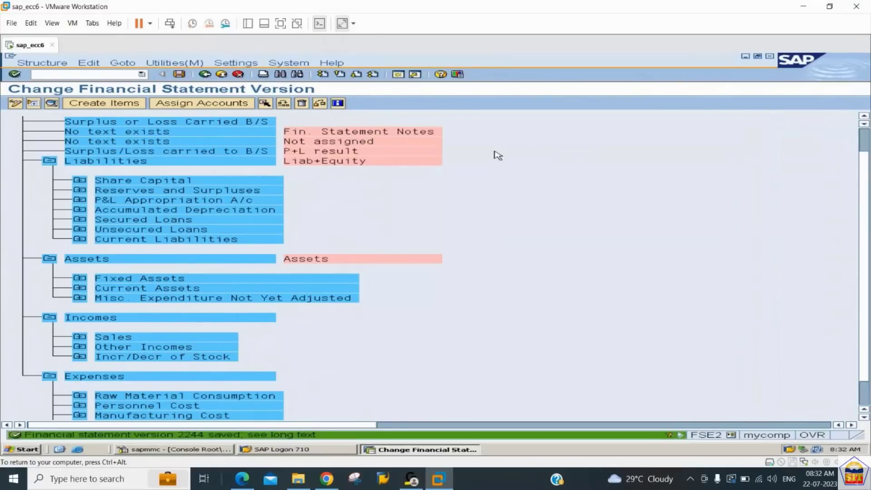
# - Check the balance sheet report instructions in the Financial Statement Version PDF in Edge, and back in SAP start transaction F.01
pyautogui.hotkey('alt', 'Tab')
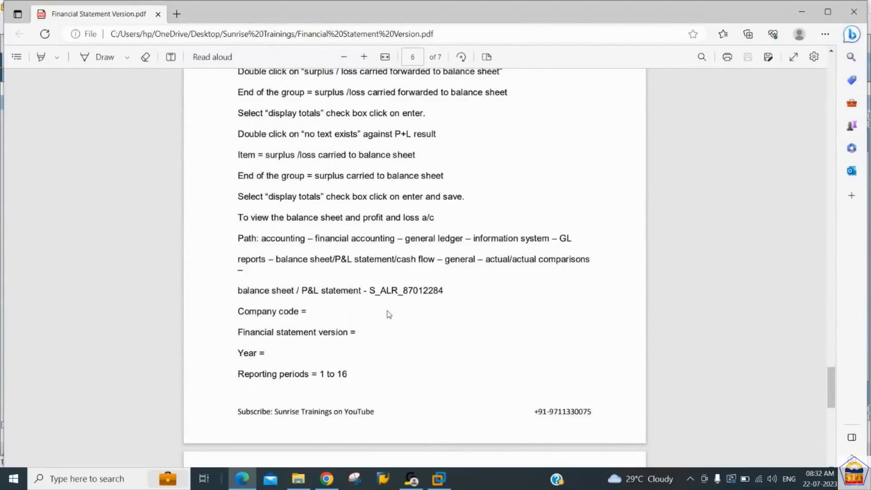
pyautogui.click(438, 480)
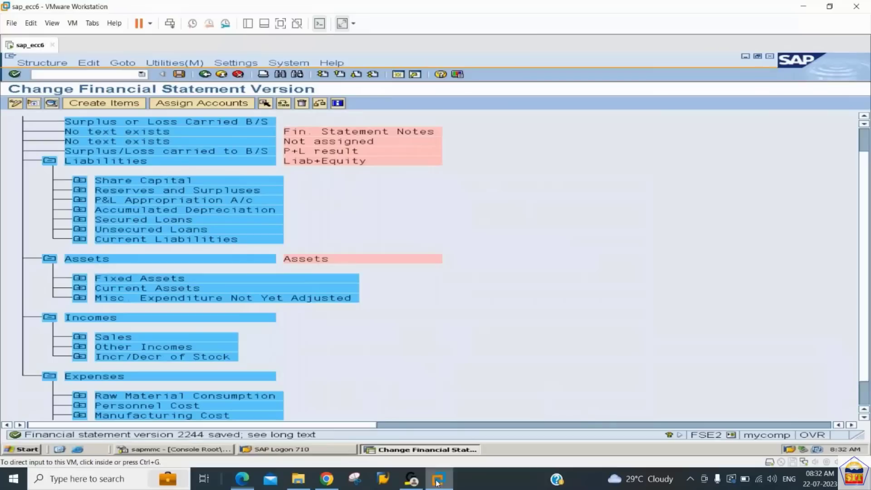
pyautogui.click(101, 74)
pyautogui.write('/')
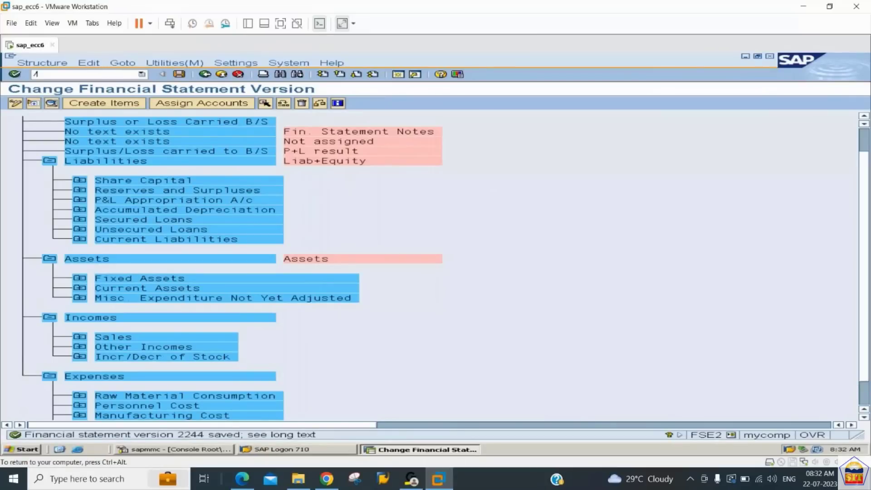
pyautogui.write('nfs00')
pyautogui.press('Return')
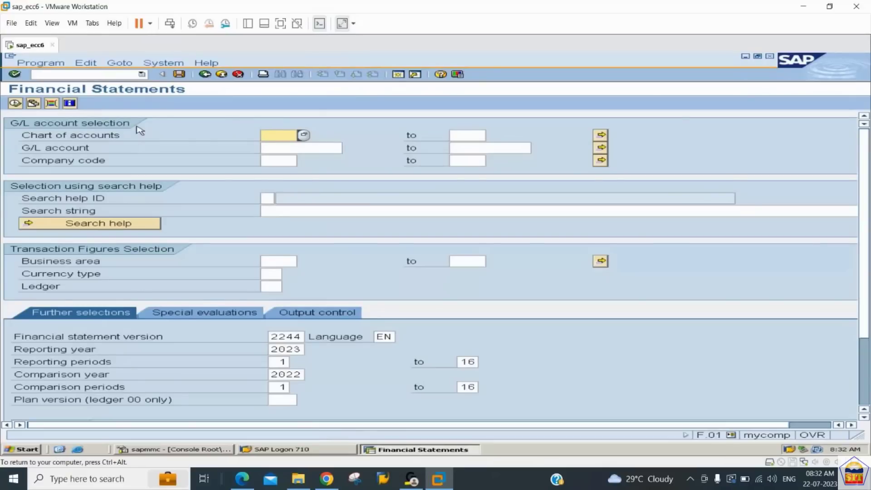
# - Restrict the report to chart of accounts 2244, G/L accounts 1 to all, and company code 2244
pyautogui.write('2244')
pyautogui.press('Tab')
pyautogui.write('1')
pyautogui.press('Tab')
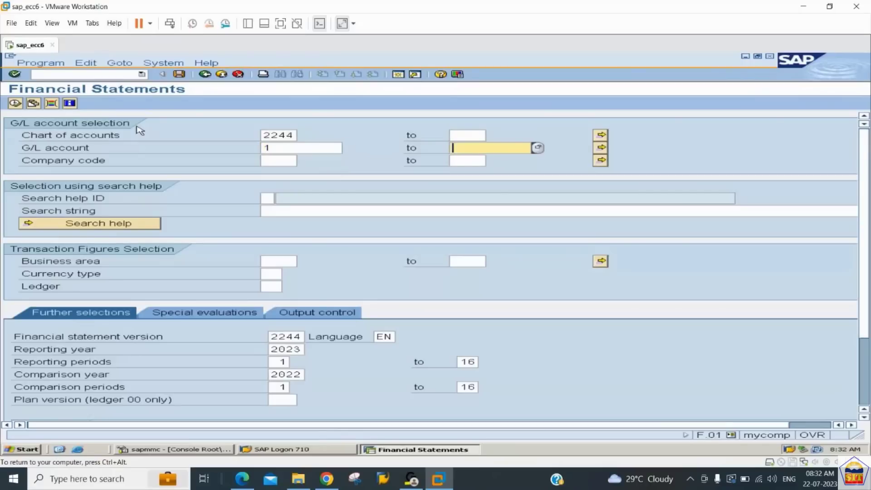
pyautogui.write('a1l')
pyautogui.press('Tab')
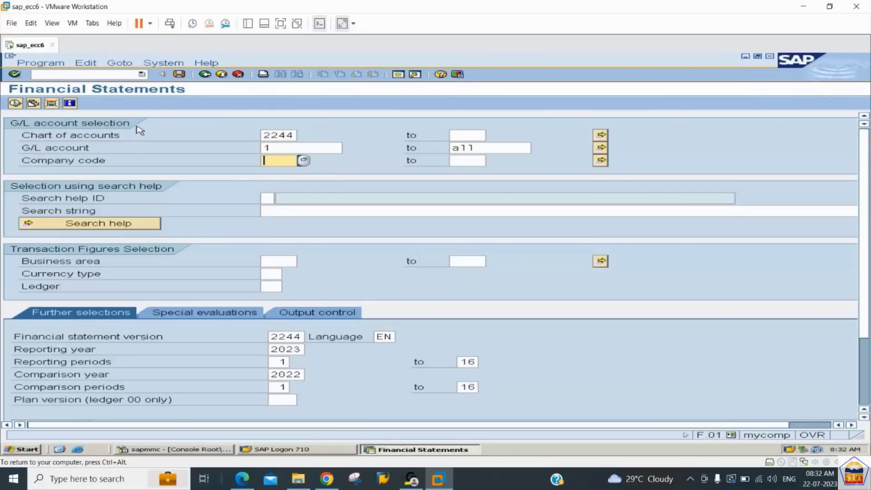
pyautogui.write('2244')
pyautogui.press('Tab')
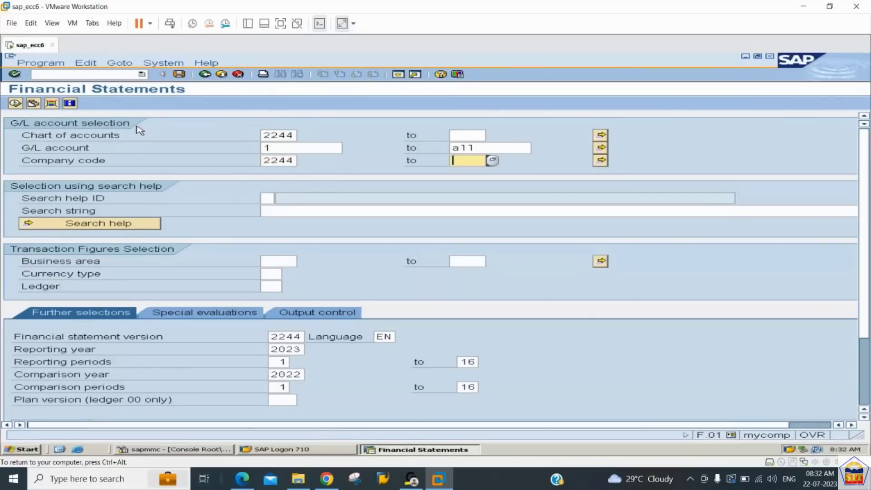
pyautogui.press('Tab')
# - Check the statement version, reporting periods and comparison year, set the list output to Classical list, and run the report
pyautogui.click(275, 337)
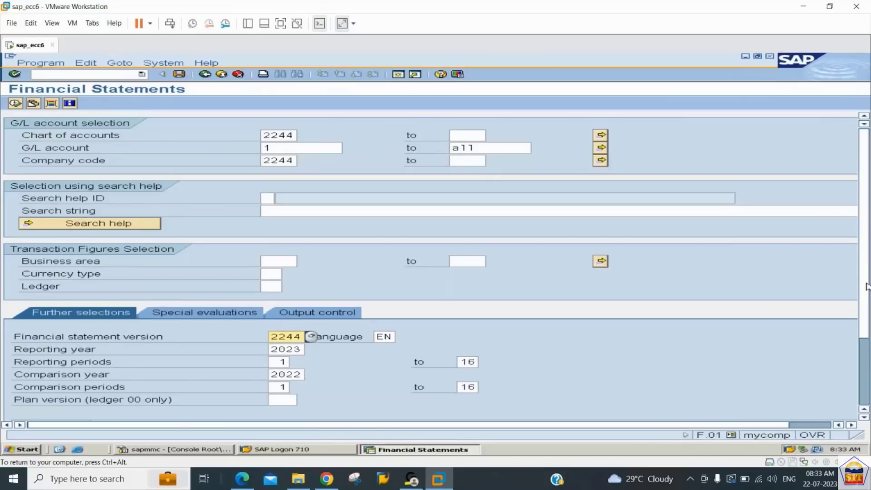
pyautogui.scroll(-3, 866, 286)
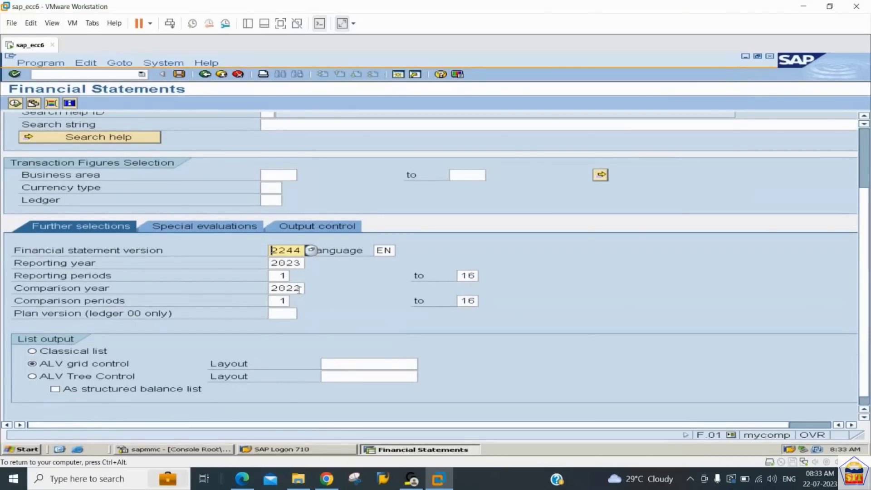
pyautogui.click(297, 289)
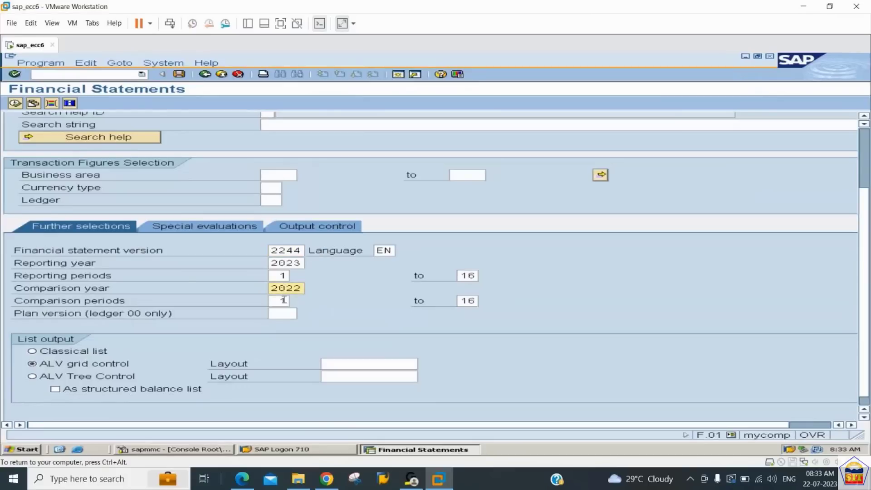
pyautogui.click(281, 276)
pyautogui.click(36, 352)
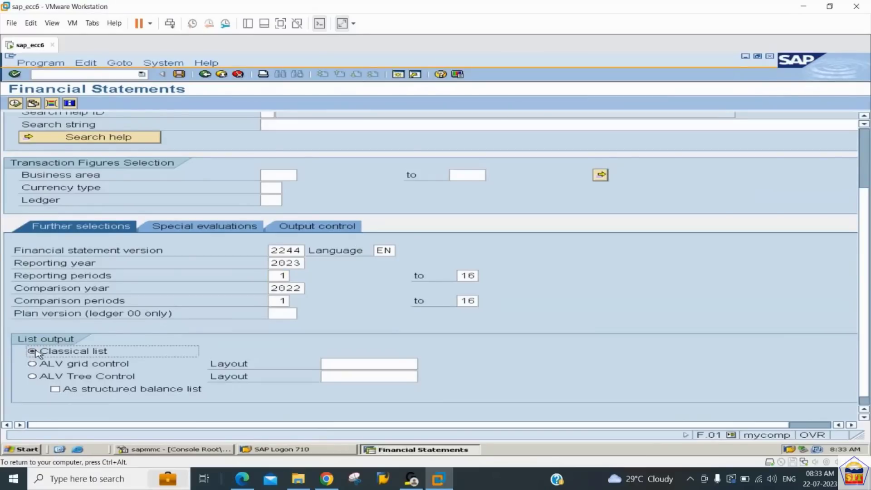
pyautogui.click(15, 103)
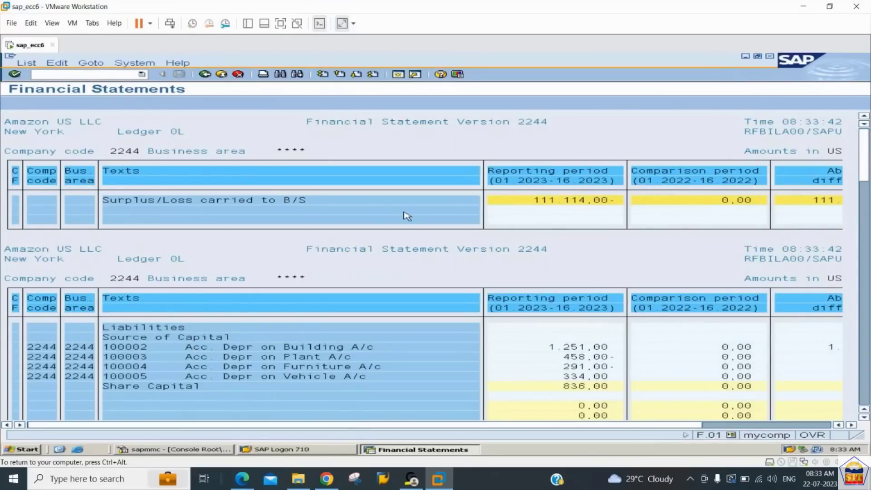
# - Review the surplus, liabilities, assets, incomes and expenses sections of the financial statement, including the totals and difference columns
pyautogui.click(582, 201)
pyautogui.scroll(-4, 316, 289)
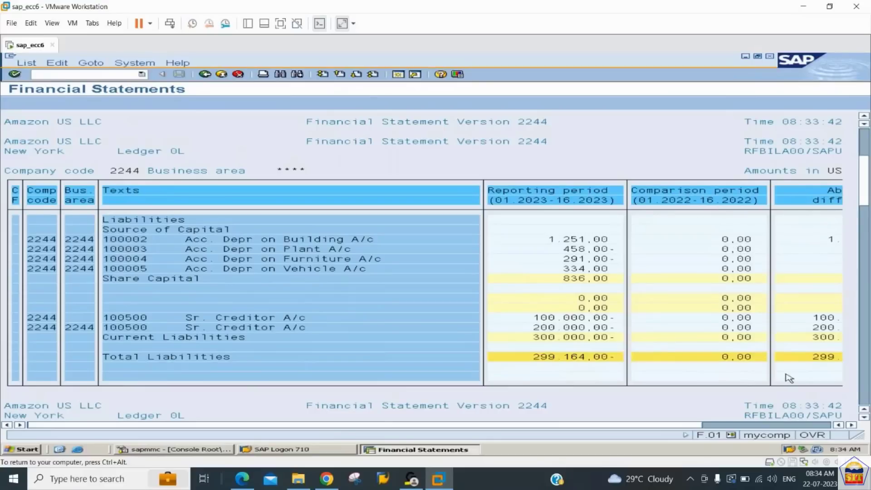
pyautogui.click(791, 427)
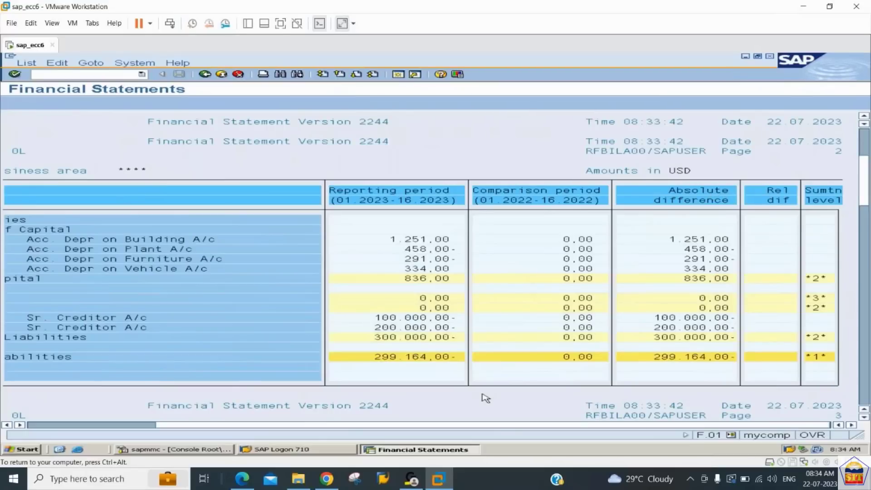
pyautogui.click(117, 428)
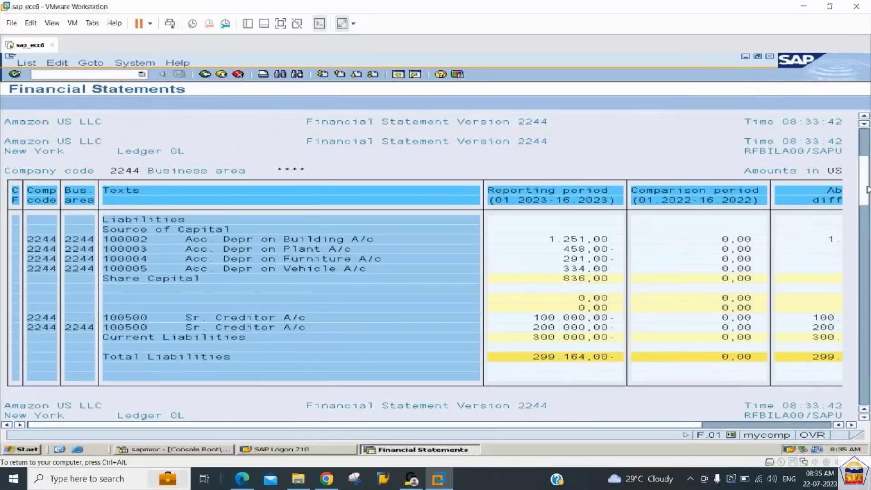
pyautogui.scroll(-5, 867, 189)
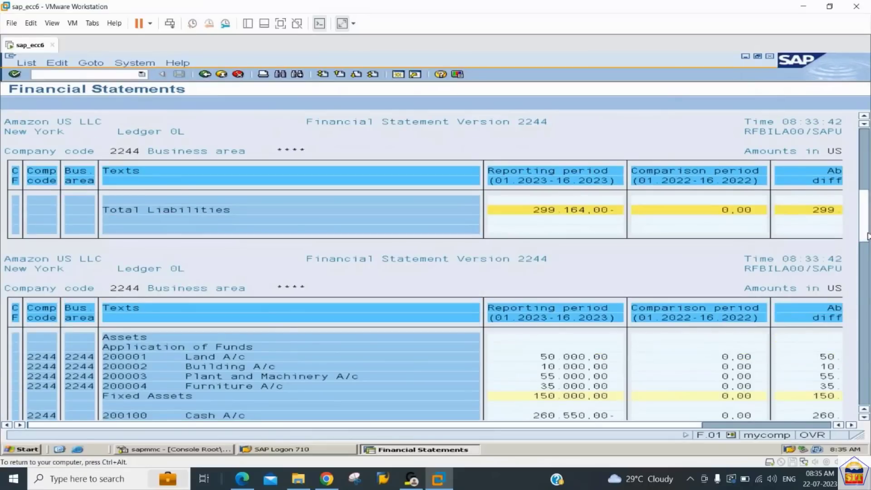
pyautogui.scroll(-3, 869, 236)
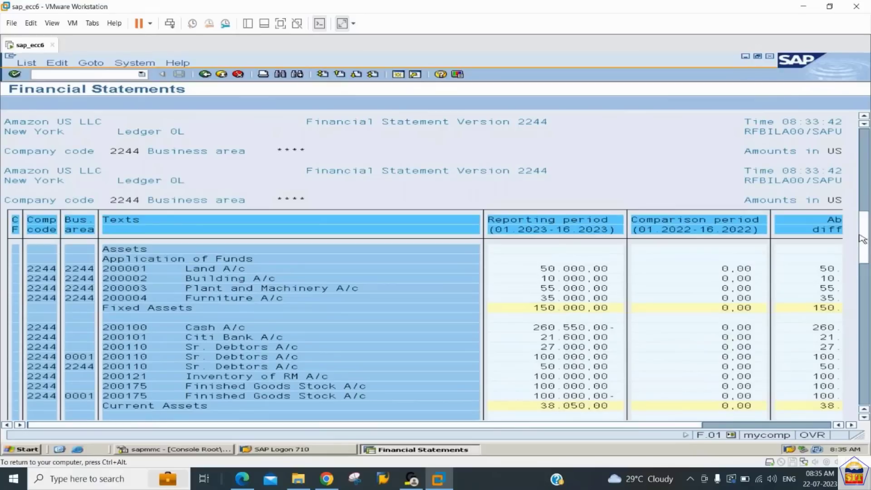
pyautogui.scroll(-1, 865, 252)
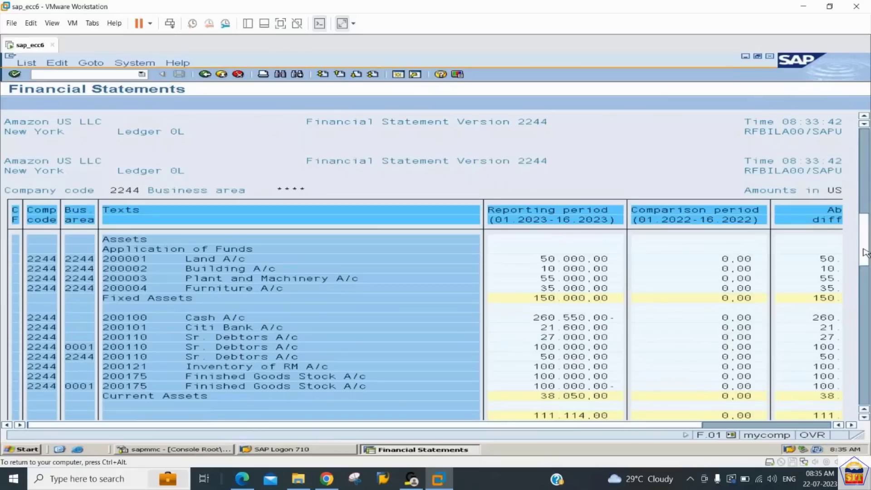
pyautogui.scroll(-2, 330, 325)
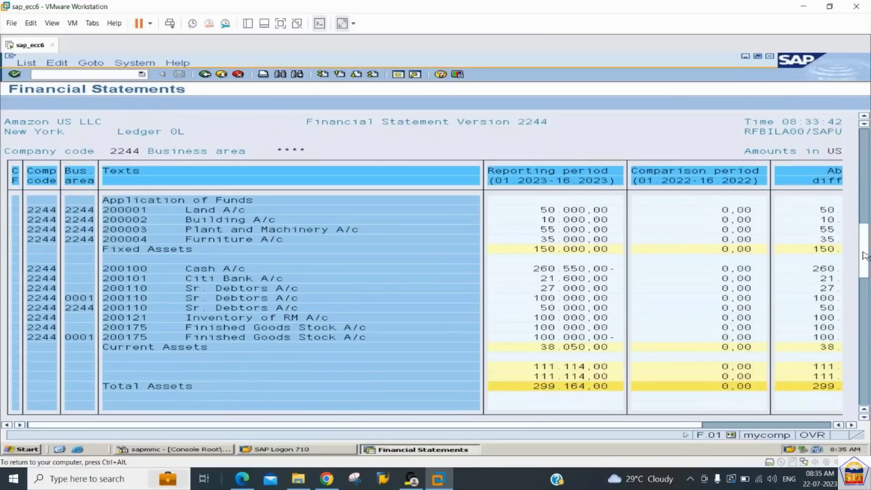
pyautogui.moveTo(866, 256); pyautogui.dragTo(866, 293)
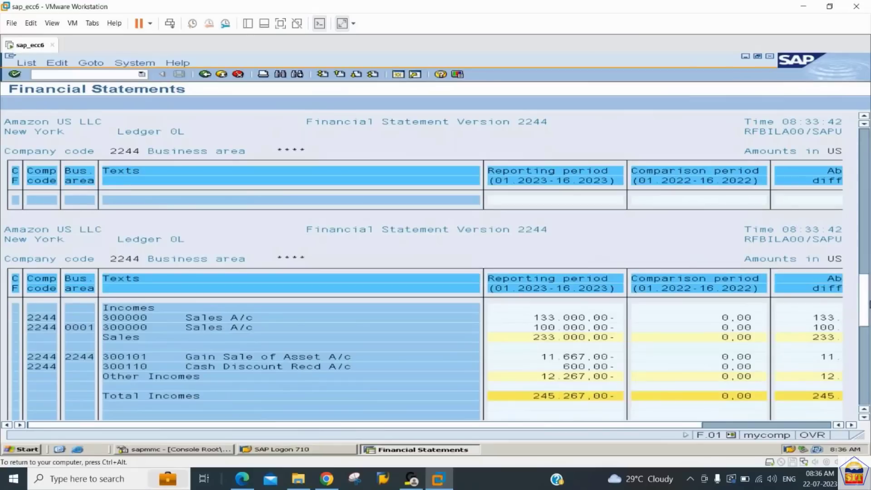
pyautogui.moveTo(868, 305); pyautogui.dragTo(868, 357)
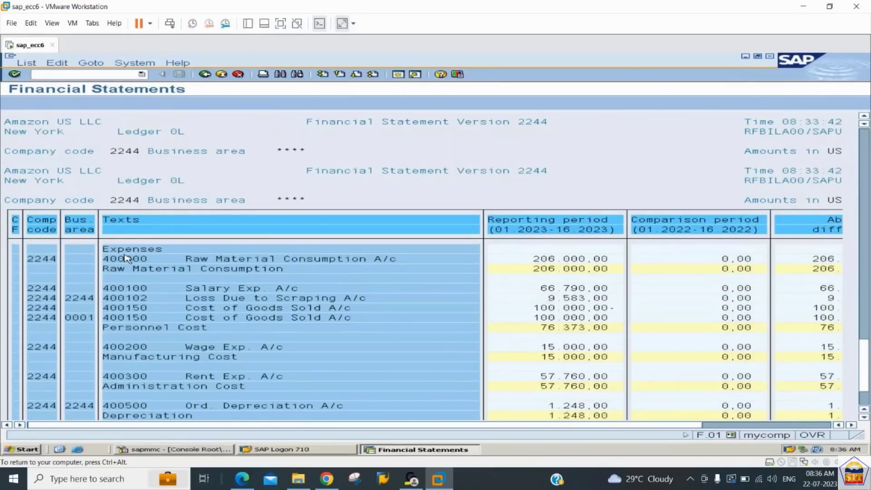
pyautogui.press('pagedown')
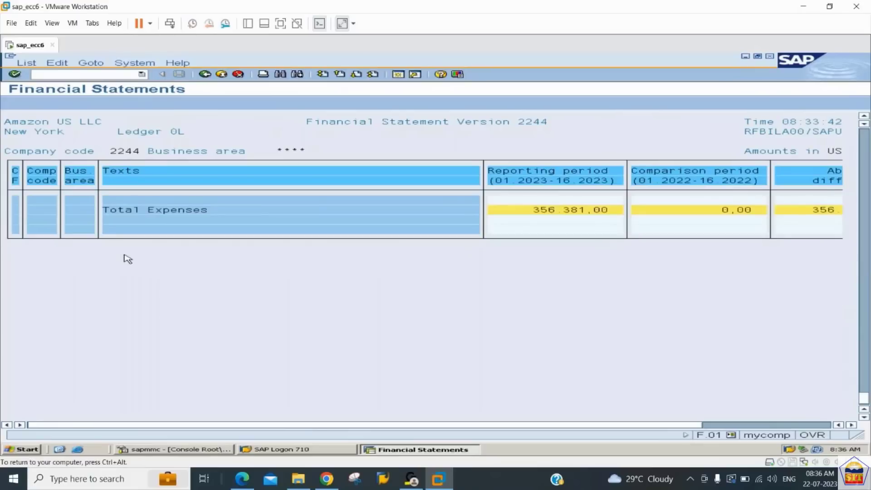
pyautogui.press('pageup')
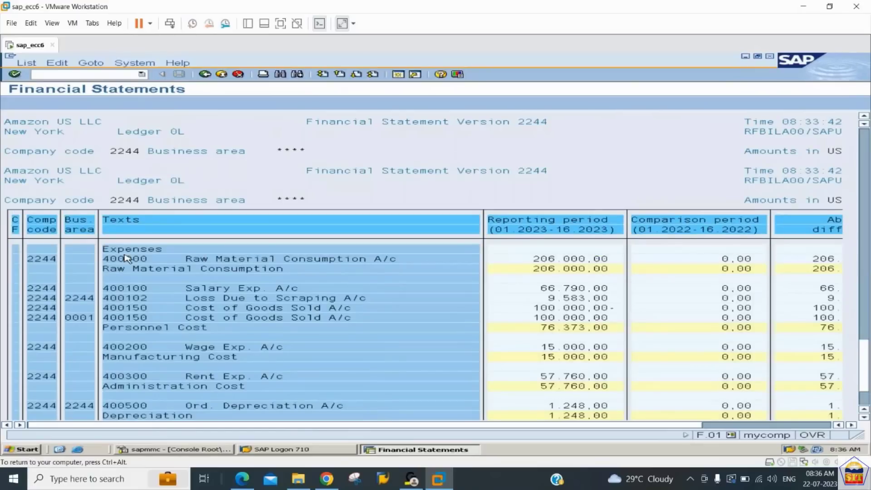
# - Return to the report selection, rerun the financial statement with ALV Tree Control output, and collapse the Liabilities node
pyautogui.click(205, 74)
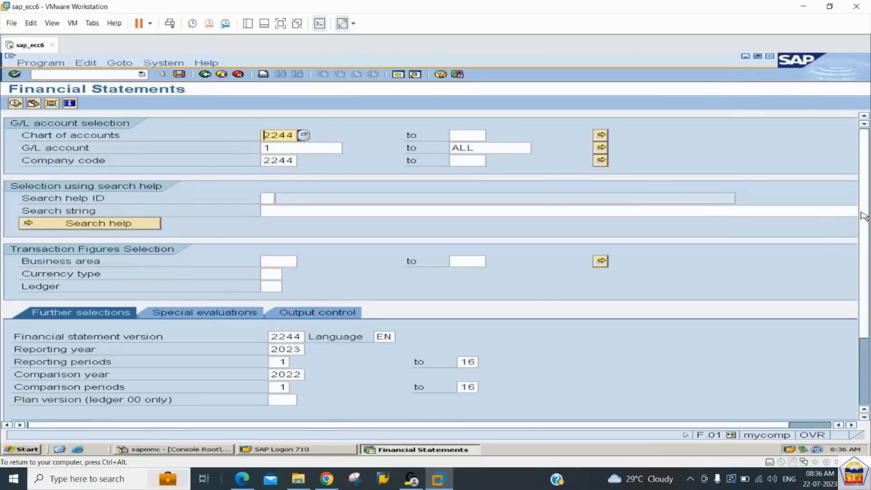
pyautogui.scroll(-3, 863, 216)
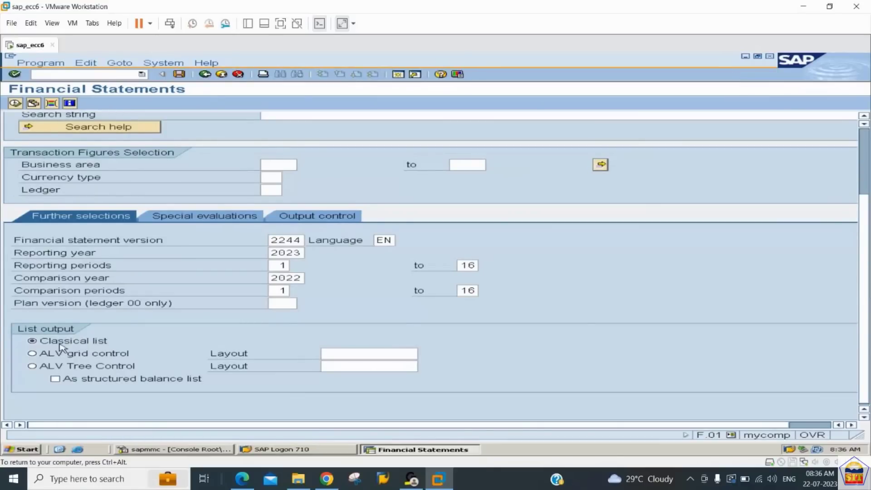
pyautogui.click(32, 366)
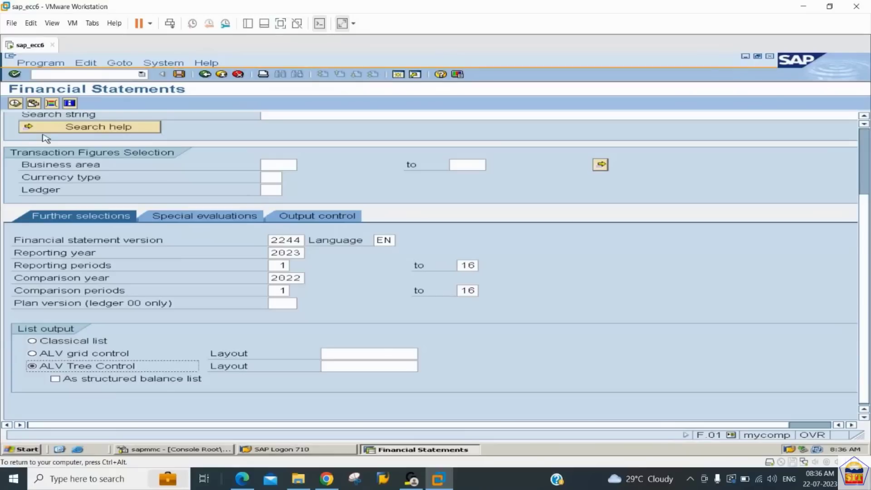
pyautogui.click(15, 103)
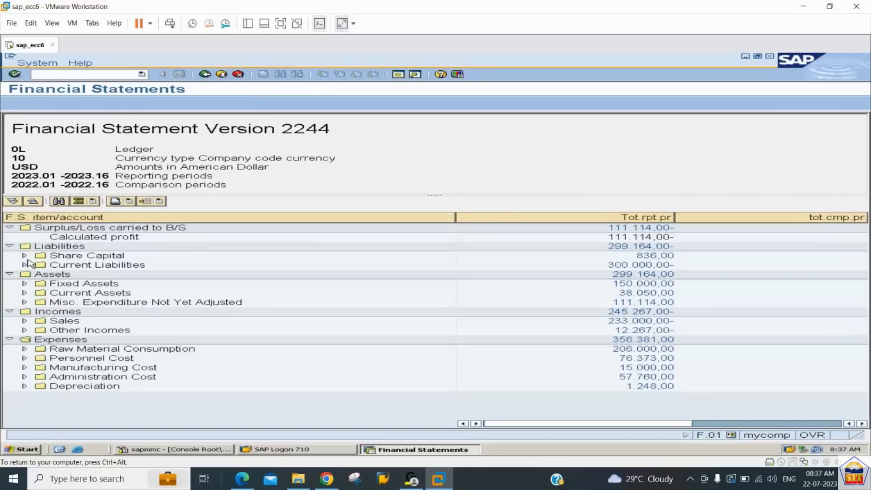
pyautogui.click(10, 246)
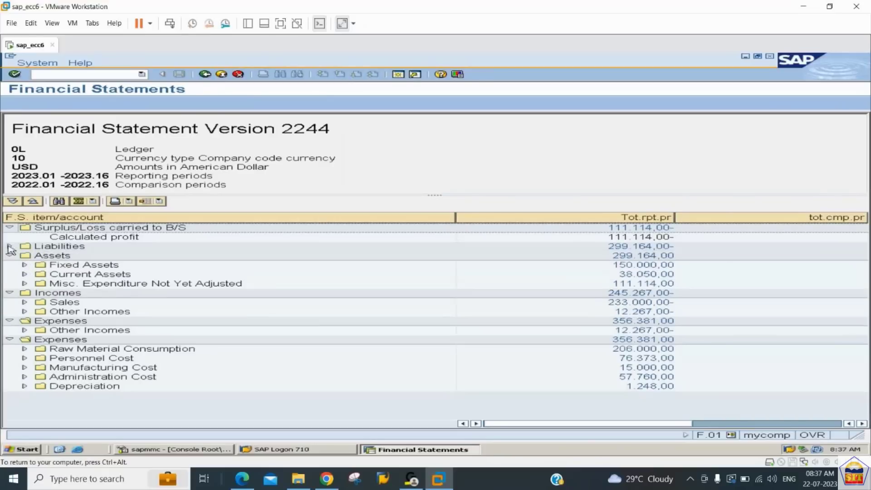
# - Collapse the Assets, Incomes and Expenses nodes of the financial statement tree
pyautogui.click(9, 256)
pyautogui.click(9, 264)
pyautogui.click(10, 274)
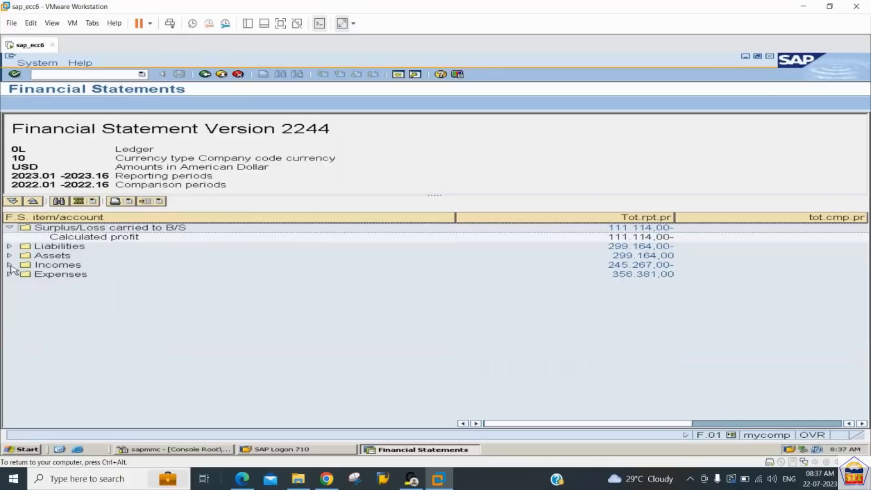
# - Expand Liabilities with its Share Capital and Current Liabilities groups, and examine the accumulated depreciation and creditor accounts
pyautogui.click(9, 246)
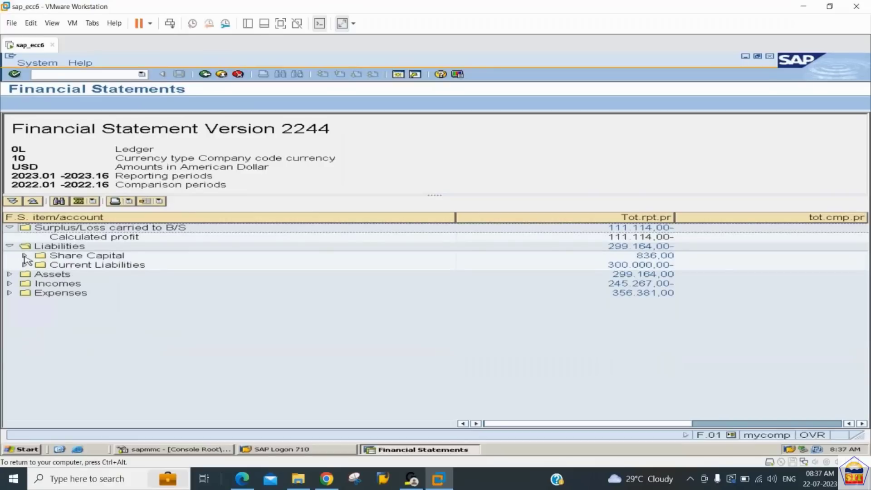
pyautogui.click(24, 256)
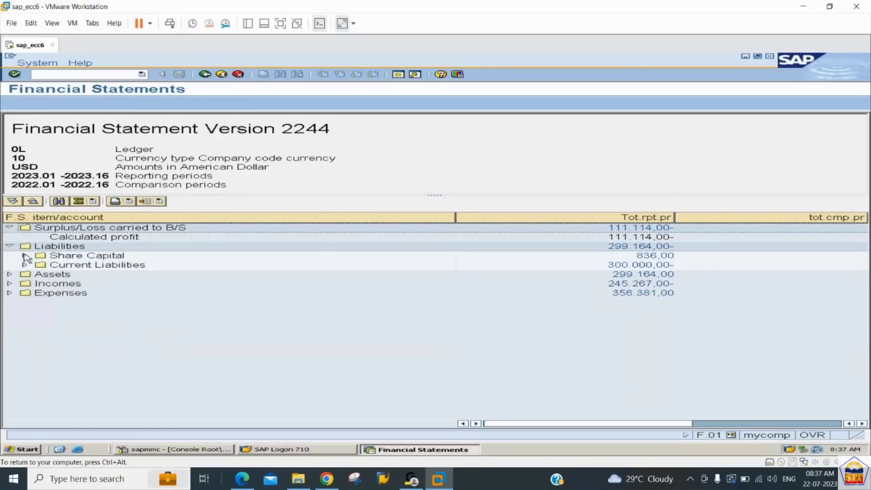
pyautogui.click(94, 267)
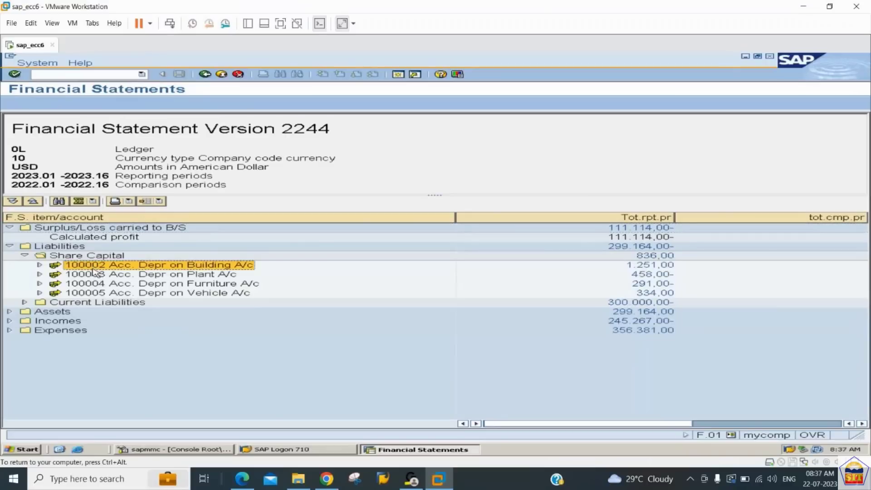
pyautogui.click(94, 274)
pyautogui.click(94, 284)
pyautogui.click(93, 265)
pyautogui.click(125, 275)
pyautogui.click(126, 284)
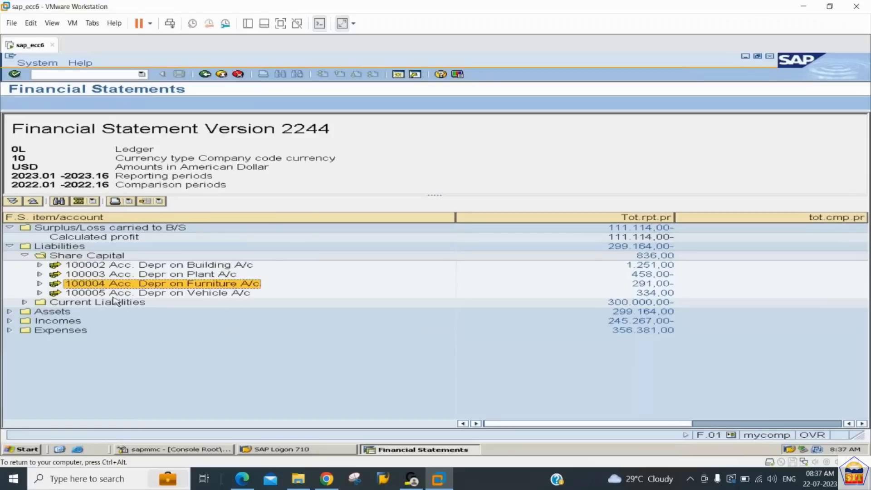
pyautogui.click(25, 303)
pyautogui.click(29, 312)
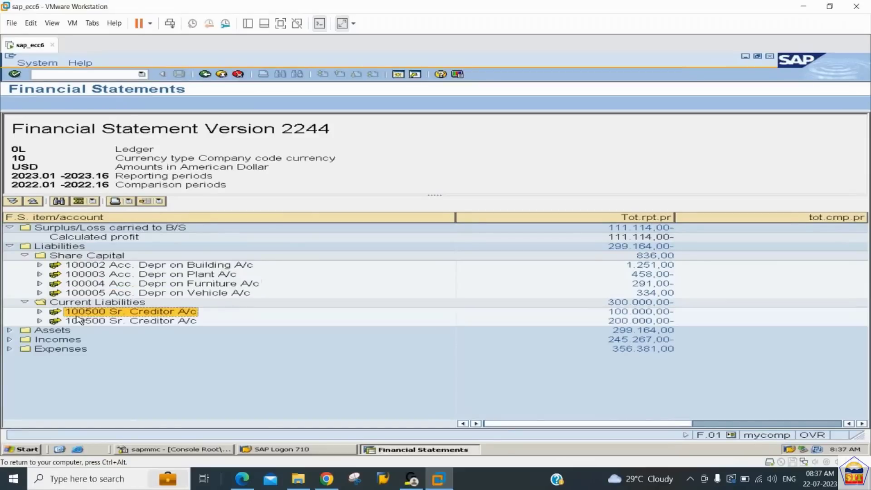
# - Expand Fixed Assets under Assets and Sales under Incomes to examine their individual accounts
pyautogui.click(9, 331)
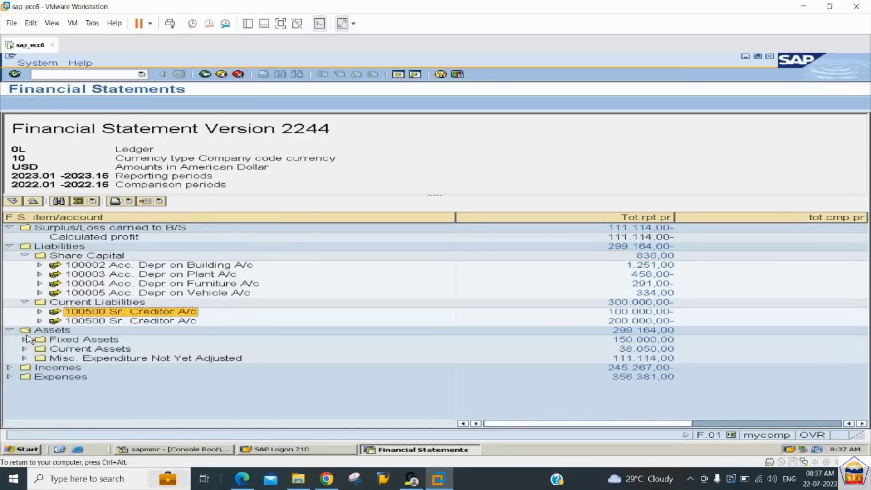
pyautogui.click(24, 340)
pyautogui.click(62, 349)
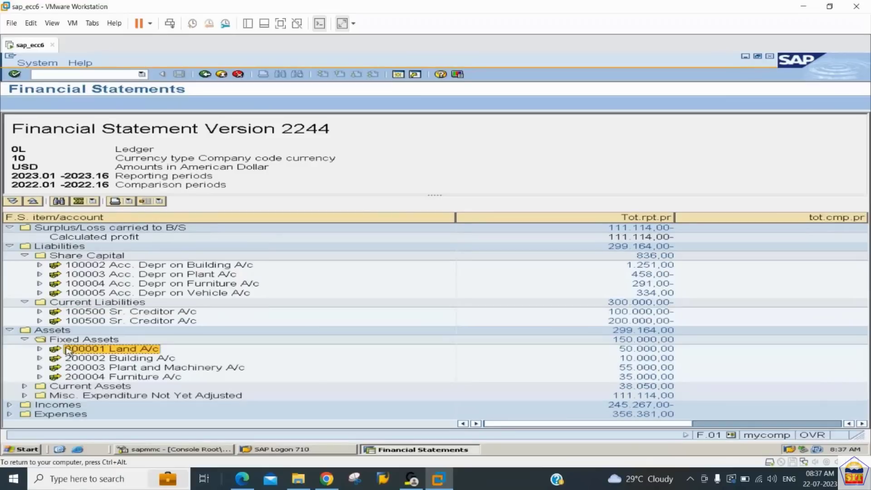
pyautogui.click(10, 405)
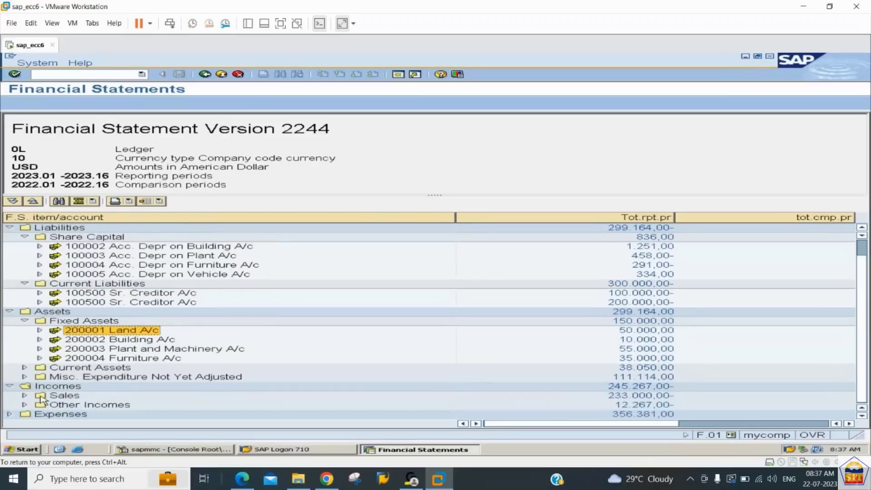
pyautogui.click(25, 396)
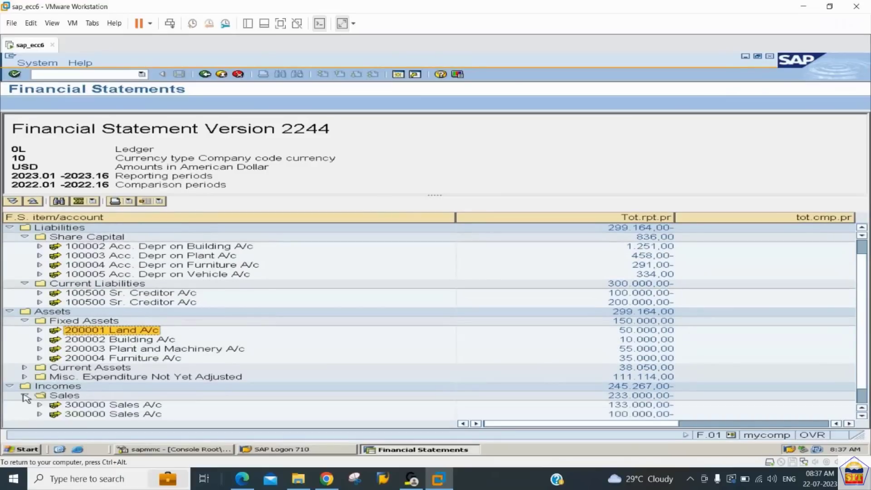
# - Return to the report selection, set the list output to ALV grid control, and rerun the financial statement
pyautogui.click(205, 73)
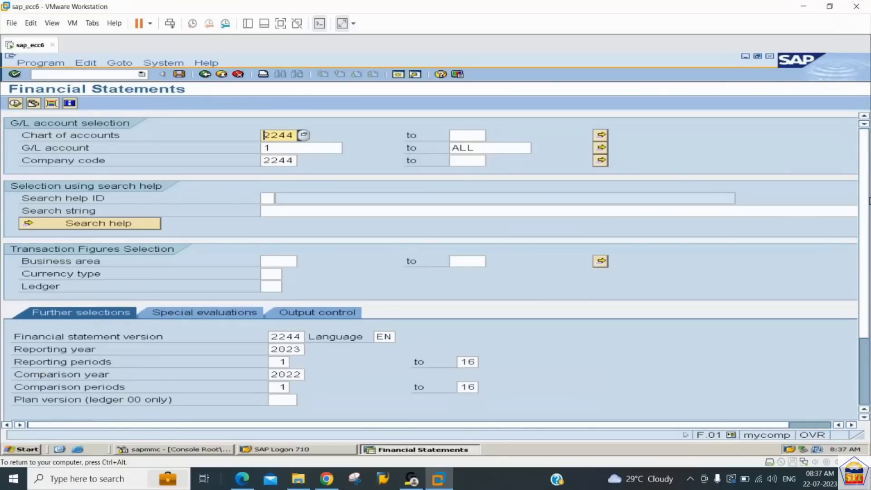
pyautogui.scroll(-3, 75, 357)
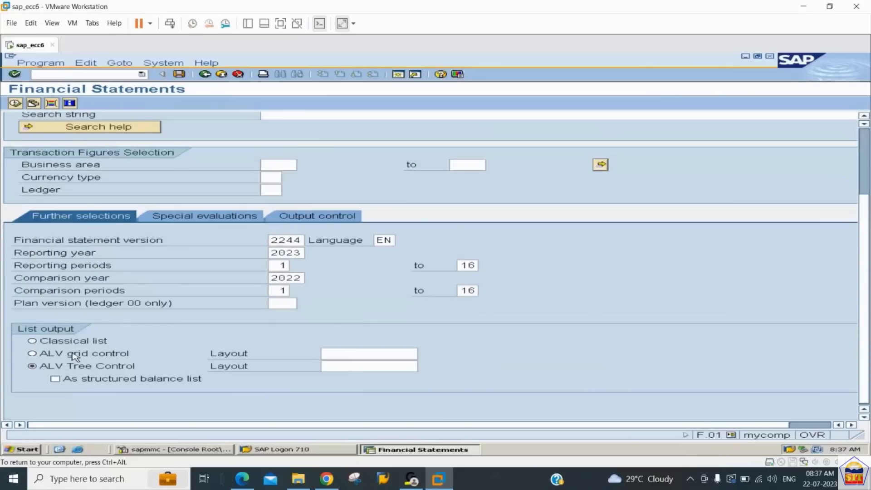
pyautogui.click(30, 354)
pyautogui.press('F8')
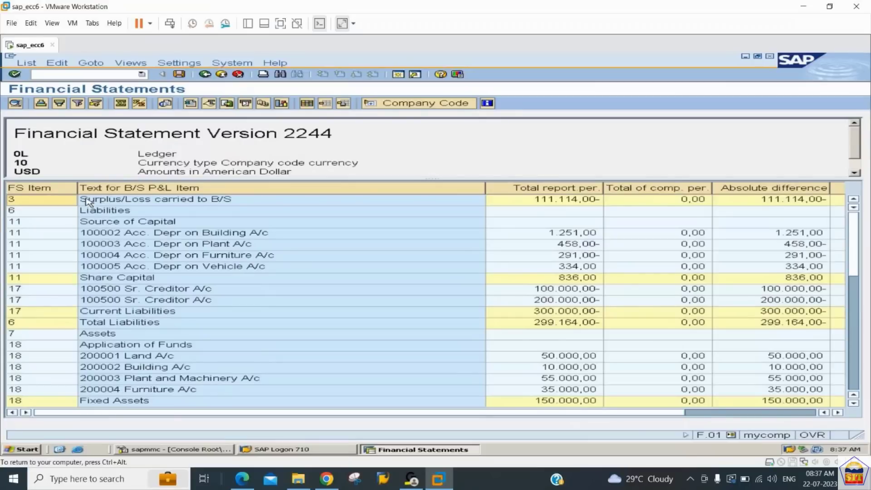
# - Review the surplus, Source of Capital, Current Liabilities and Total Liabilities rows, as well as the incomes and expenses, in the grid
pyautogui.click(45, 203)
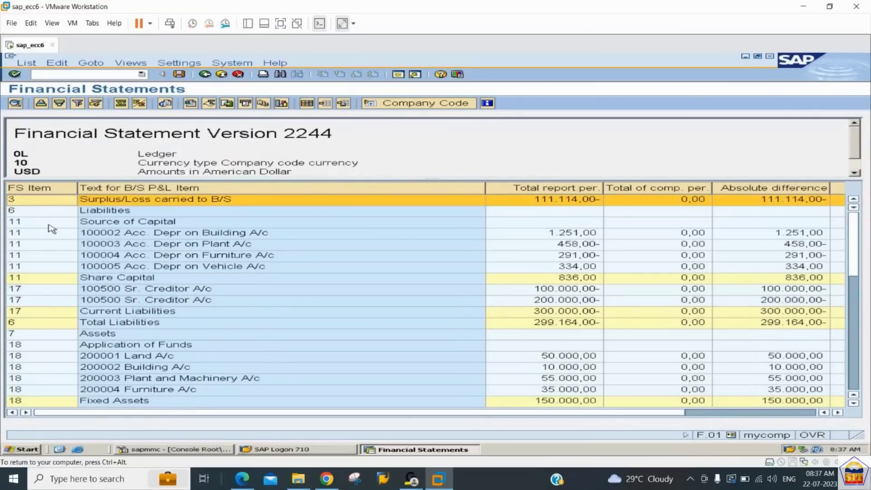
pyautogui.click(64, 221)
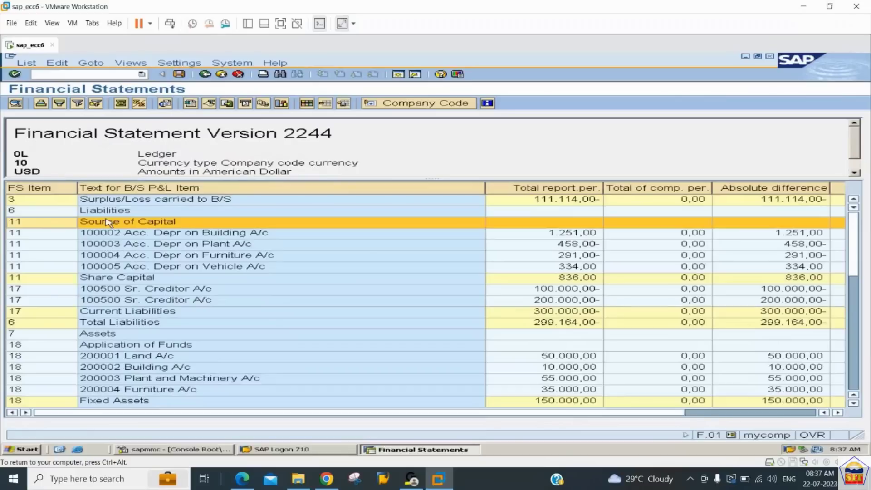
pyautogui.click(562, 312)
pyautogui.click(589, 323)
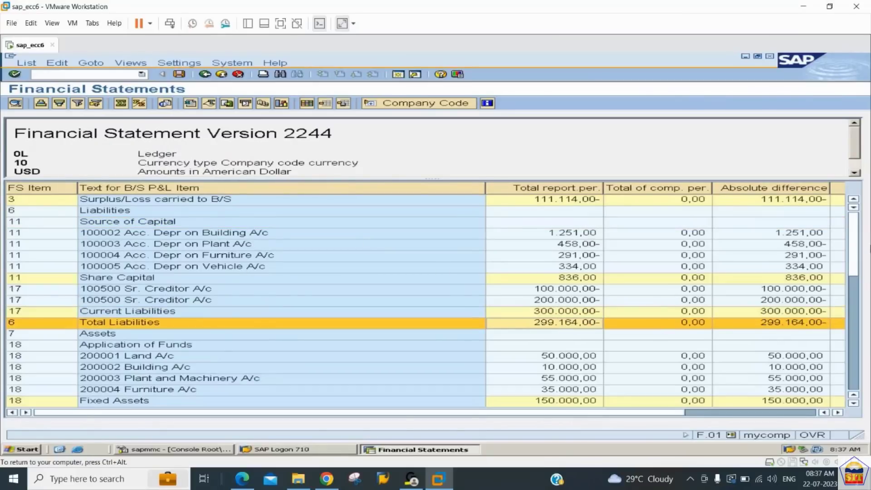
pyautogui.moveTo(855, 244); pyautogui.dragTo(854, 359)
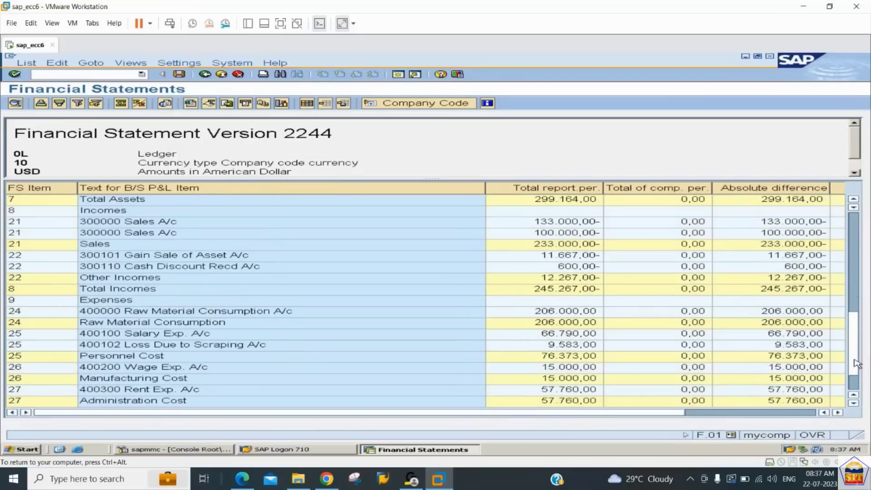